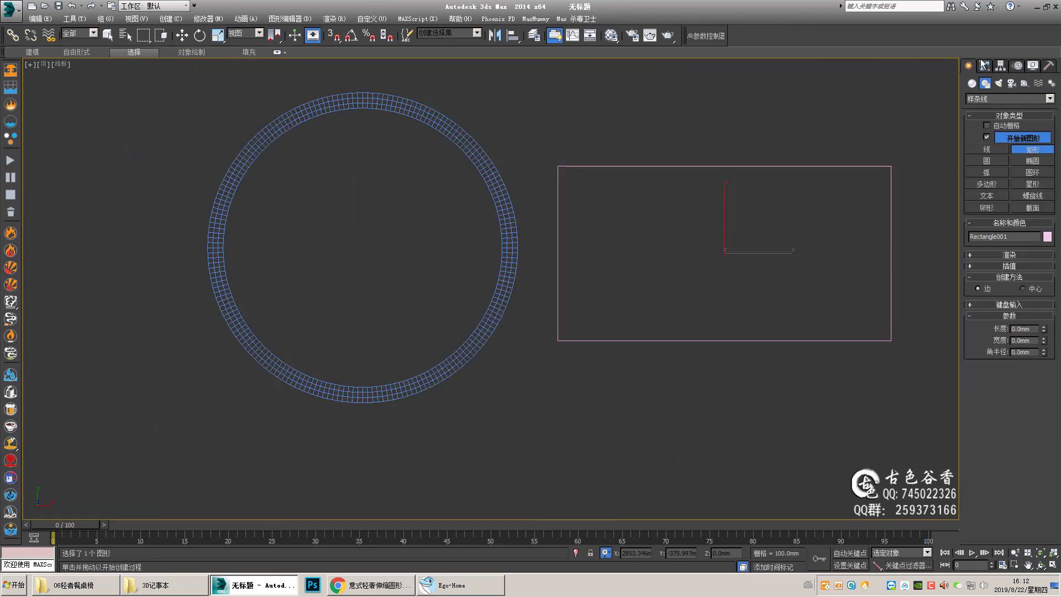
# - Snap-move the rectangle onto the ring and pick a vertex on its top edge
pyautogui.moveTo(722, 253); pyautogui.dragTo(494, 151)
pyautogui.scroll(2, 680, 173)
pyautogui.press('q')
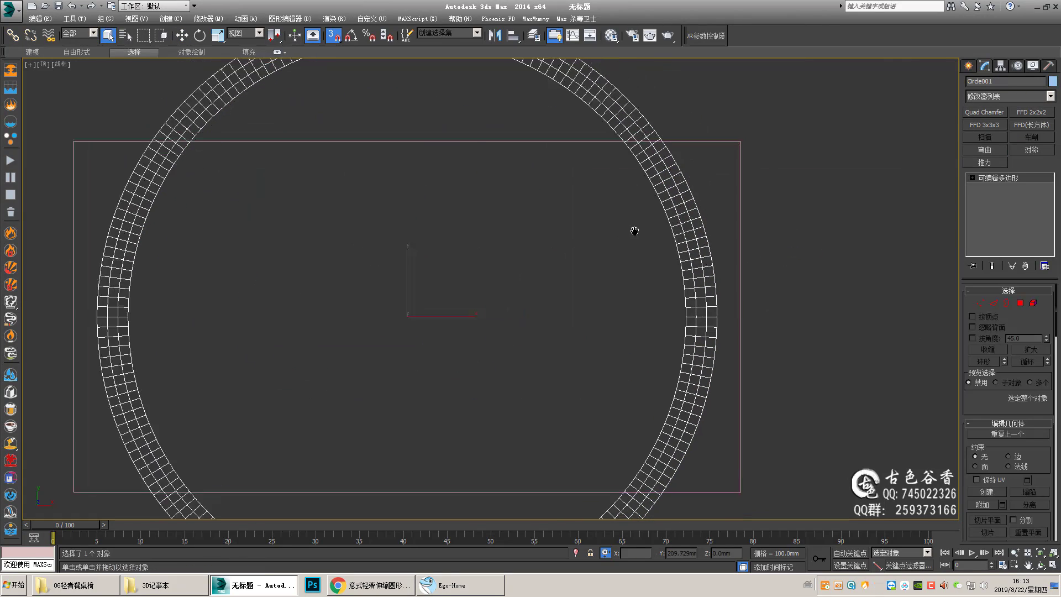
pyautogui.scroll(-2, 540, 173)
pyautogui.scroll(3, 686, 258)
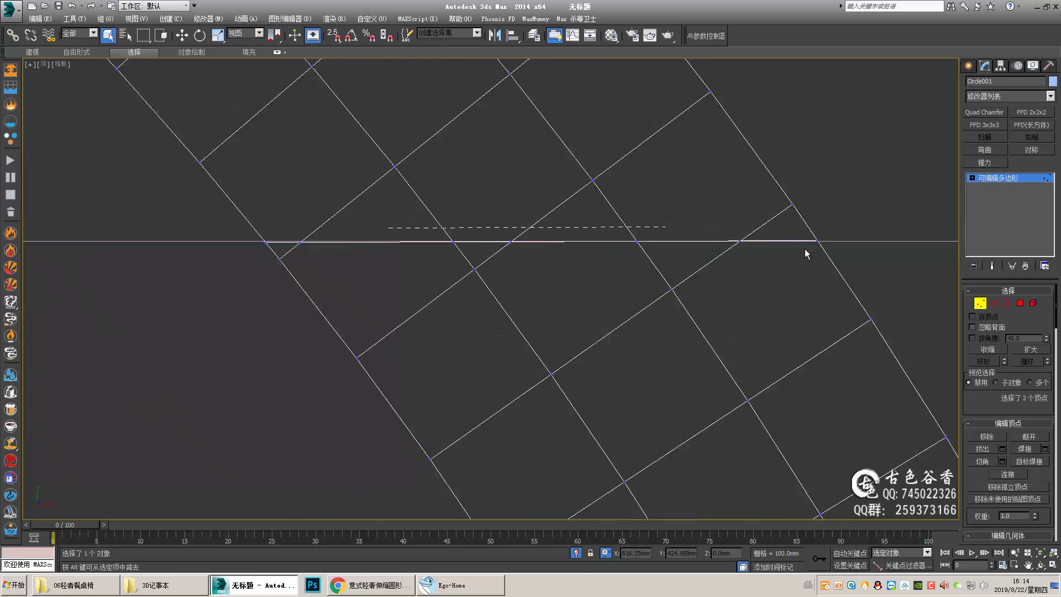
pyautogui.press('w')
pyautogui.scroll(3, 567, 293)
pyautogui.click(659, 245)
pyautogui.scroll(2, 406, 212)
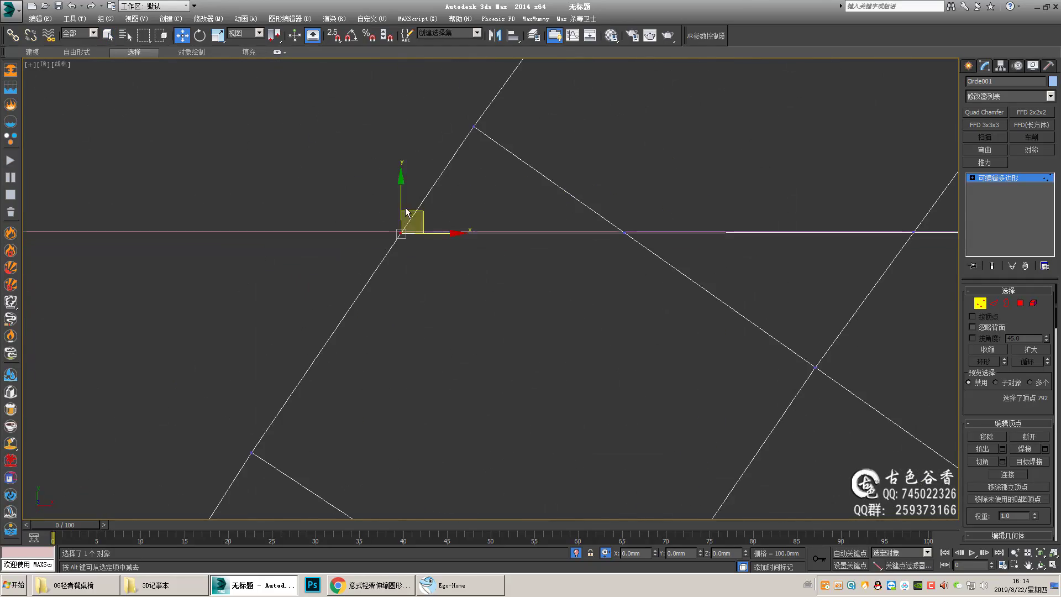
pyautogui.scroll(2, 644, 312)
pyautogui.scroll(-2, 682, 322)
pyautogui.scroll(-2, 606, 343)
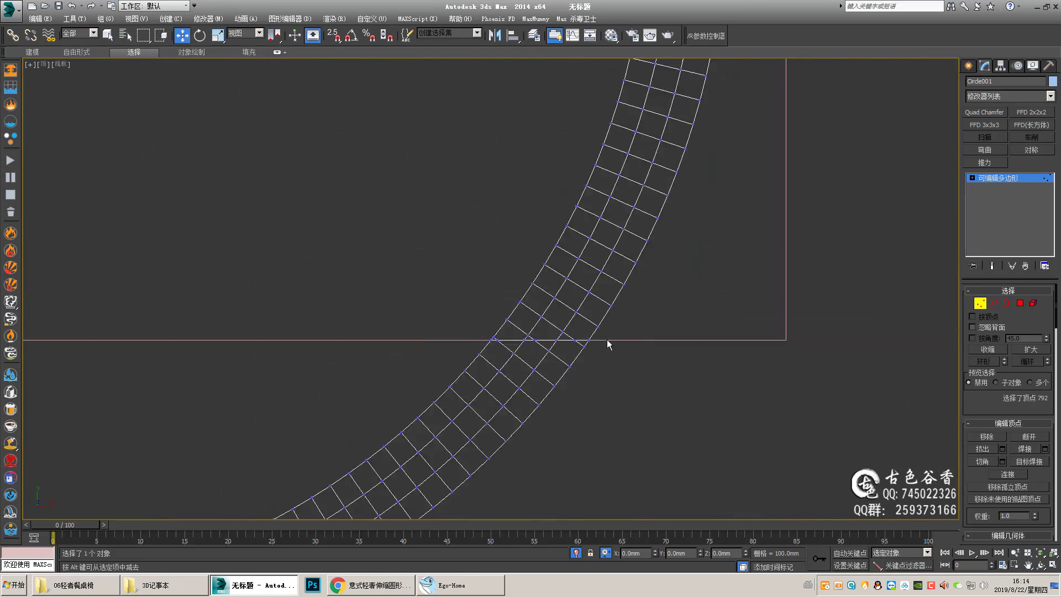
pyautogui.scroll(-3, 736, 252)
pyautogui.scroll(-3, 737, 251)
# - In Polygon mode, select the ring faces to trim at the rectangle's top edge
pyautogui.rightClick(522, 343)
pyautogui.click(633, 229)
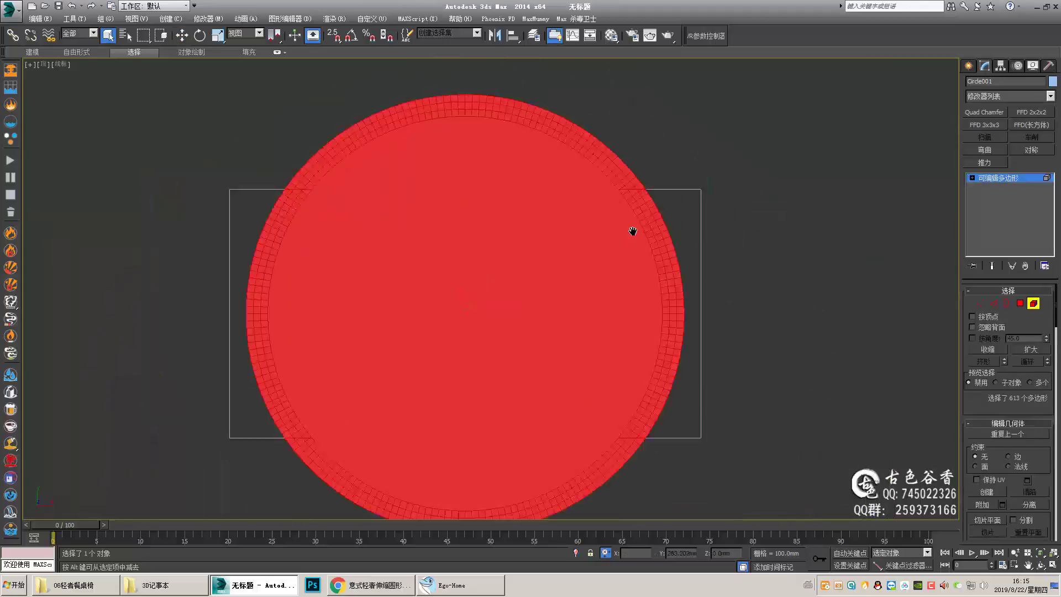
pyautogui.scroll(5, 715, 206)
pyautogui.scroll(-5, 714, 206)
pyautogui.scroll(4, 533, 367)
pyautogui.scroll(-4, 390, 284)
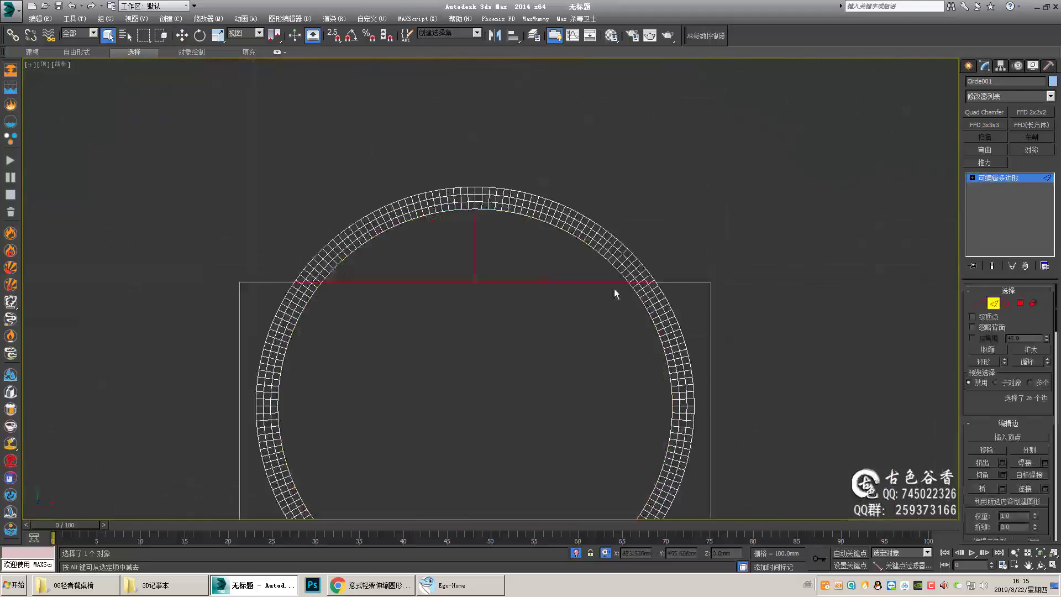
pyautogui.press('5')
pyautogui.click(573, 207)
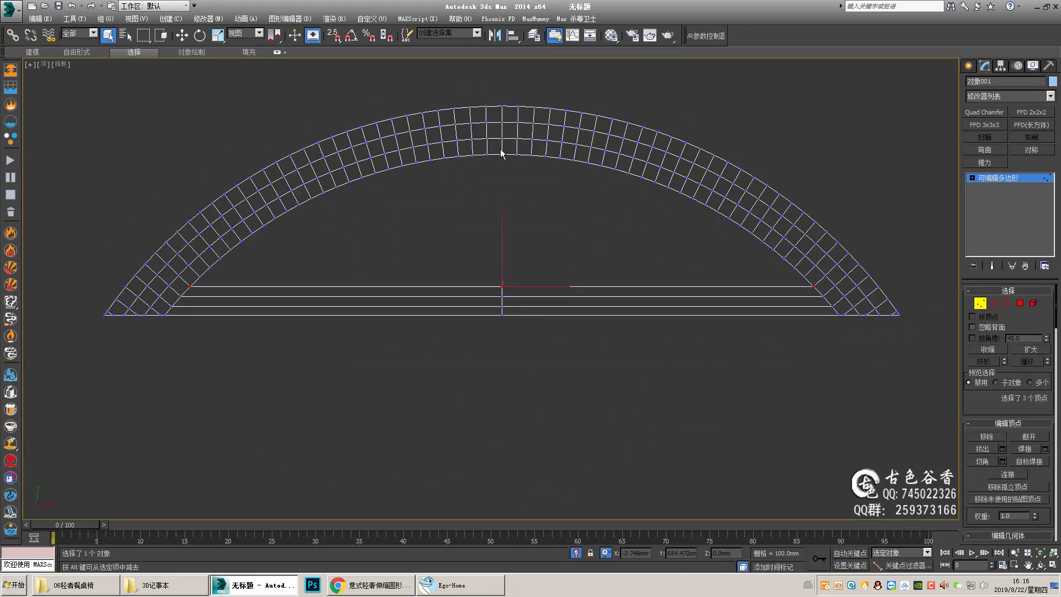
# - Snap the arch's lower vertices into place and connect the selected vertices with new edges
pyautogui.scroll(2, 775, 275)
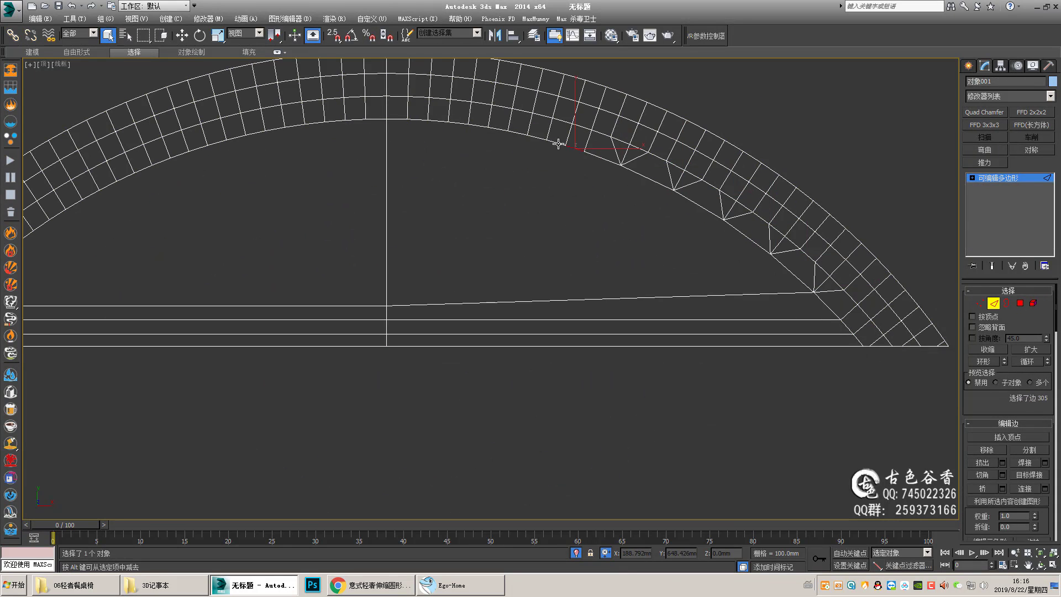
pyautogui.press('1')
pyautogui.moveTo(541, 199); pyautogui.dragTo(599, 194, button='middle')
pyautogui.press('w')
pyautogui.press('s')
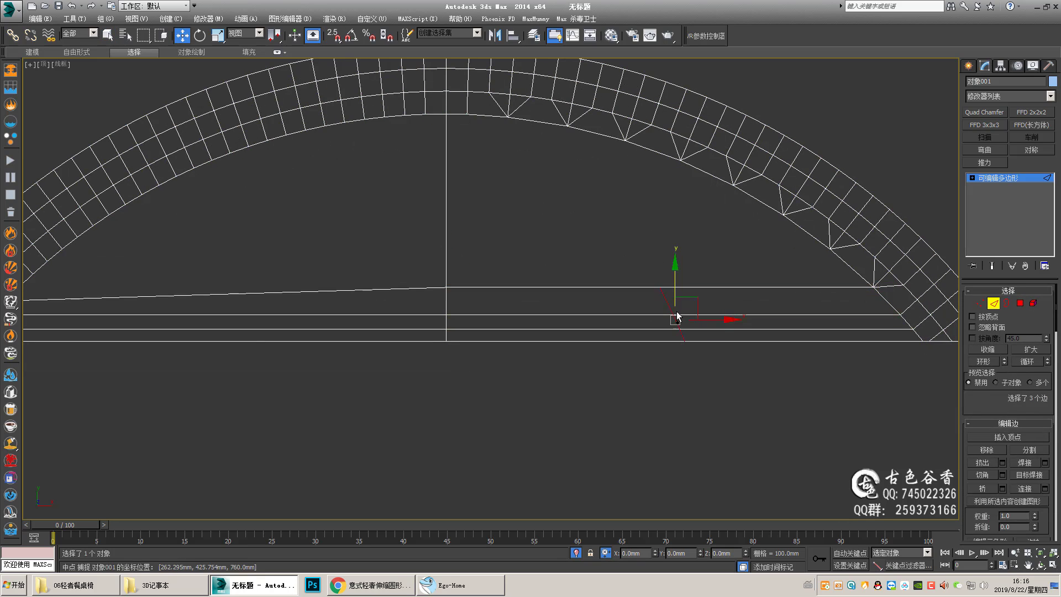
pyautogui.press('1')
pyautogui.scroll(1, 677, 317)
pyautogui.scroll(1, 674, 326)
pyautogui.scroll(2, 669, 342)
pyautogui.press('q')
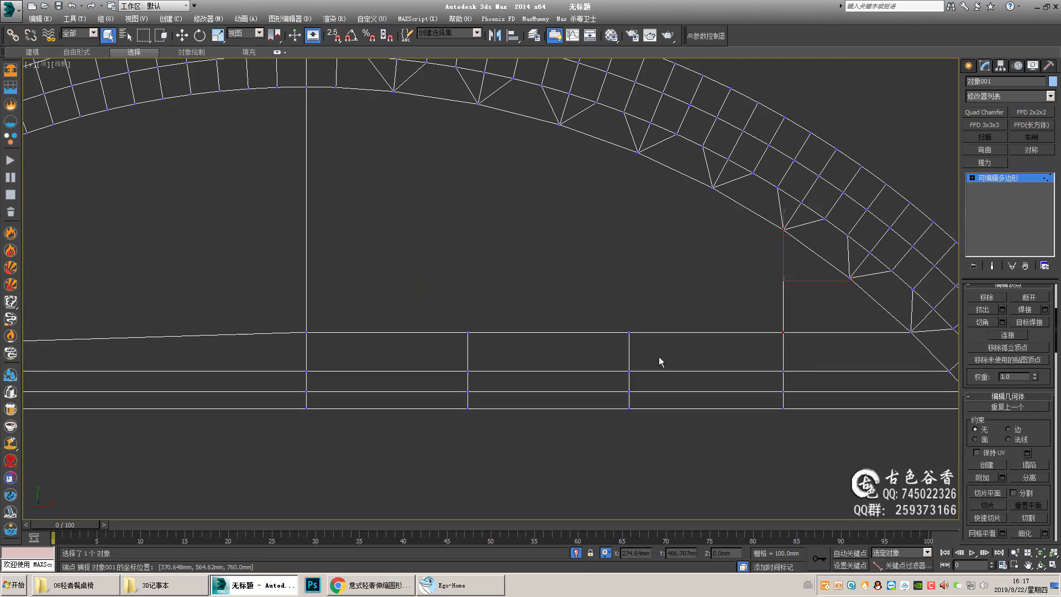
pyautogui.hotkey('ctrl', 'shift', 'e')
pyautogui.moveTo(475, 344); pyautogui.dragTo(546, 377, button='middle')
# - Cut diagonal edges across the arch interior, then shell the panel to 20mm
pyautogui.press('w')
pyautogui.scroll(-2, 547, 354)
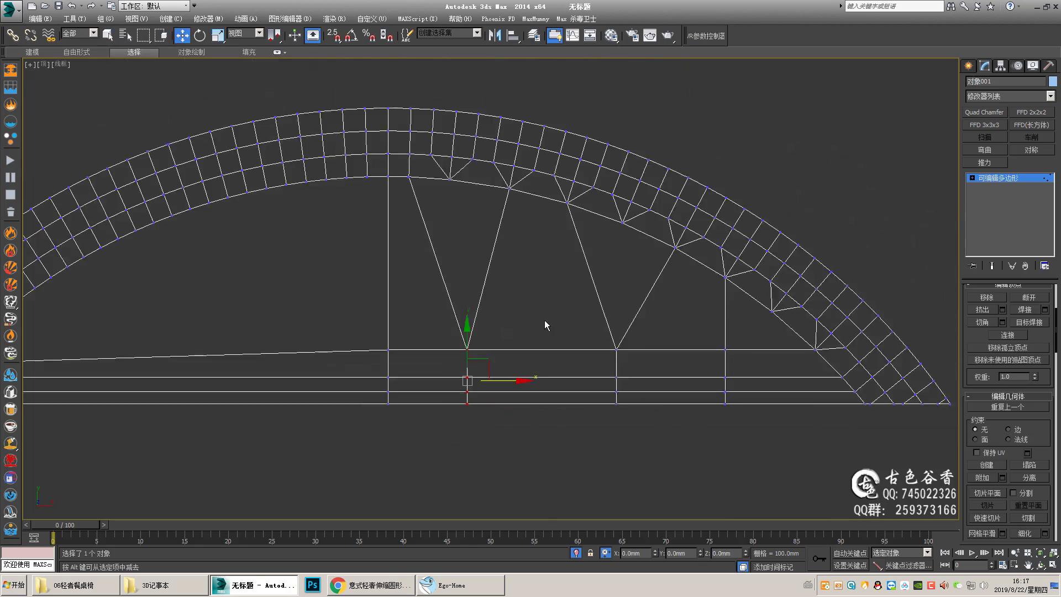
pyautogui.scroll(-2, 545, 249)
pyautogui.scroll(5, 713, 351)
pyautogui.hotkey('alt', 'c')
pyautogui.click(424, 293)
pyautogui.click(667, 303)
pyautogui.rightClick(608, 301)
pyautogui.press('2')
pyautogui.scroll(2, 559, 300)
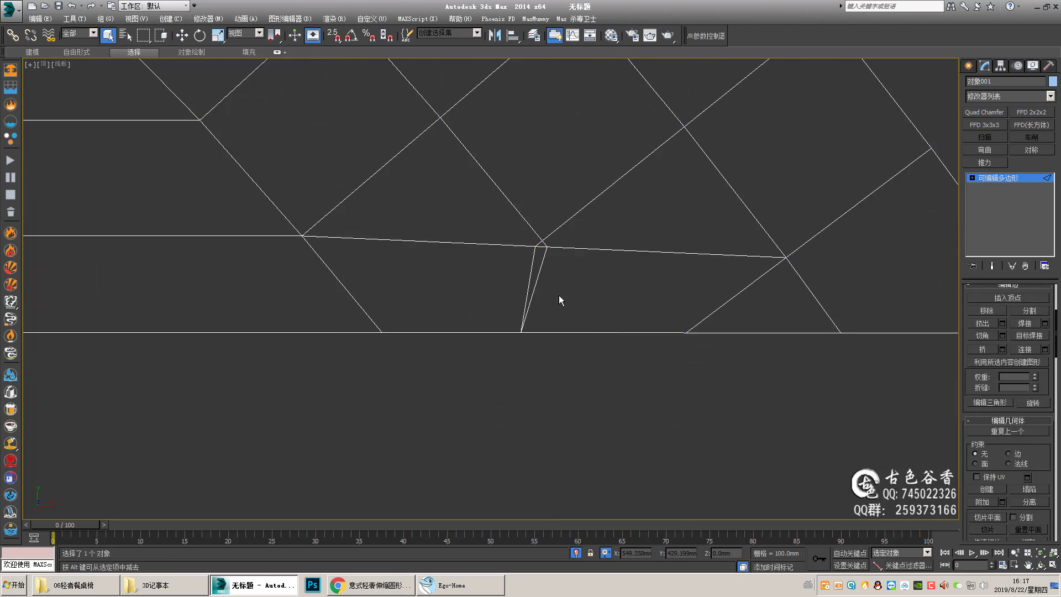
pyautogui.scroll(-3, 563, 309)
pyautogui.press('2')
pyautogui.scroll(-3, 790, 311)
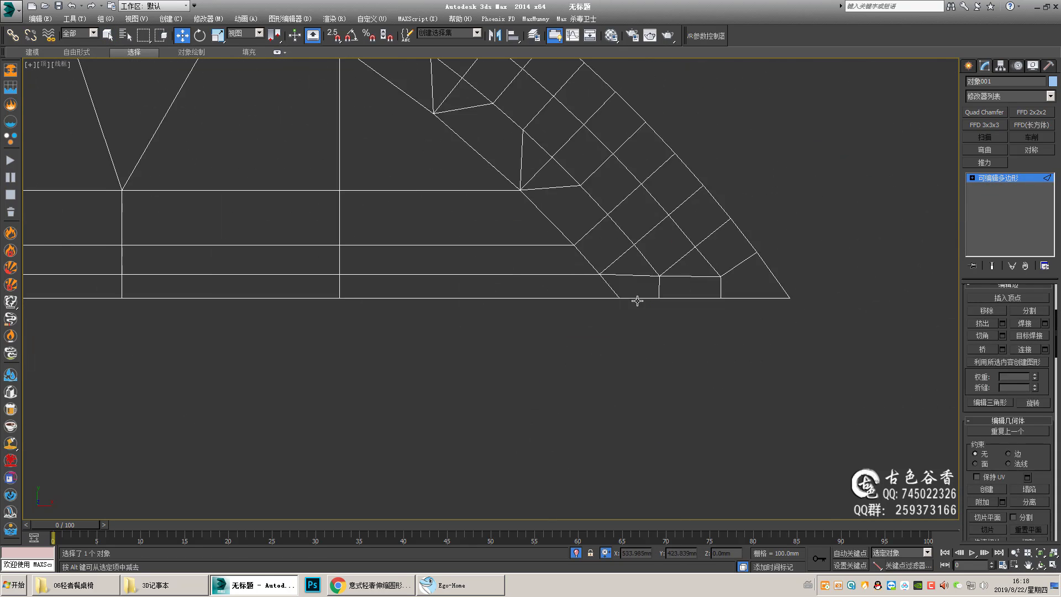
pyautogui.scroll(-3, 718, 332)
pyautogui.scroll(5, 691, 344)
pyautogui.scroll(-1, 691, 343)
pyautogui.moveTo(692, 343); pyautogui.dragTo(257, 226, button='middle')
pyautogui.scroll(-3, 257, 226)
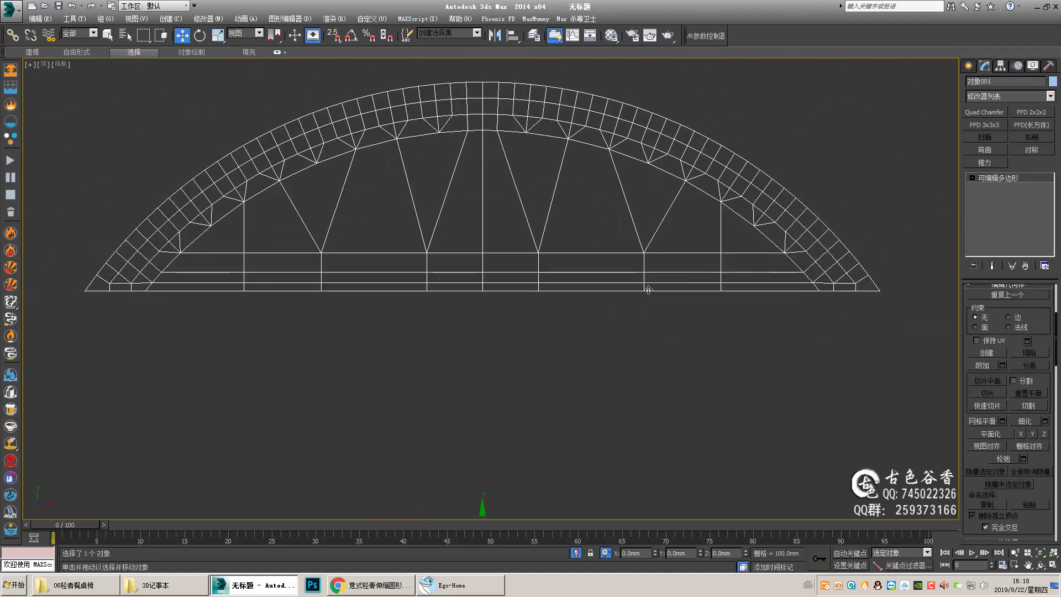
pyautogui.press('q')
pyautogui.press('f')
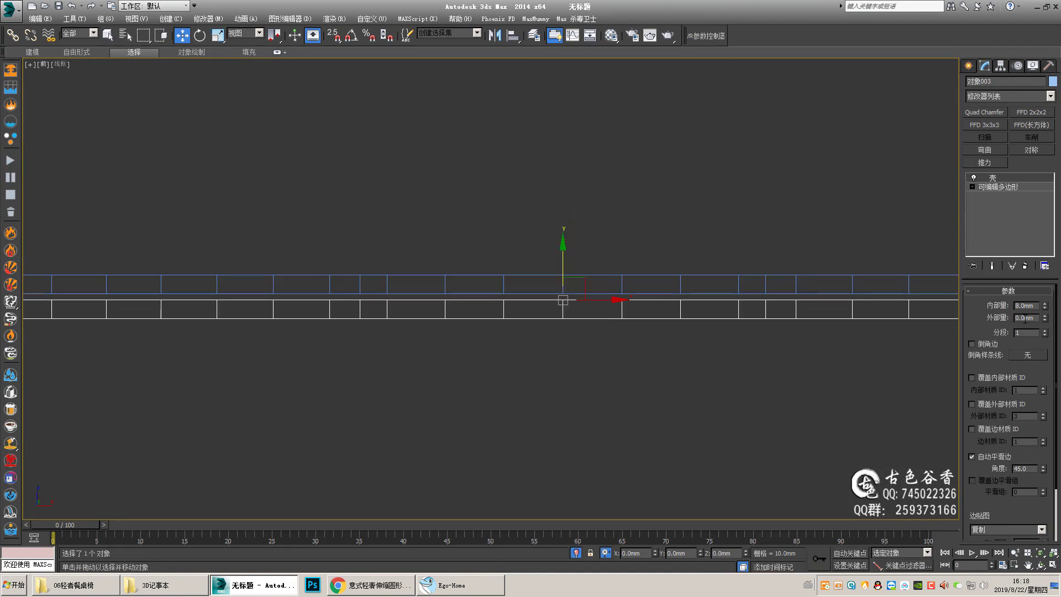
# - Check the chair reference page on Tmall in the browser
pyautogui.hotkey('alt', 'Tab')
pyautogui.scroll(-3, 389, 267)
pyautogui.scroll(-2, 439, 293)
pyautogui.scroll(-5, 454, 274)
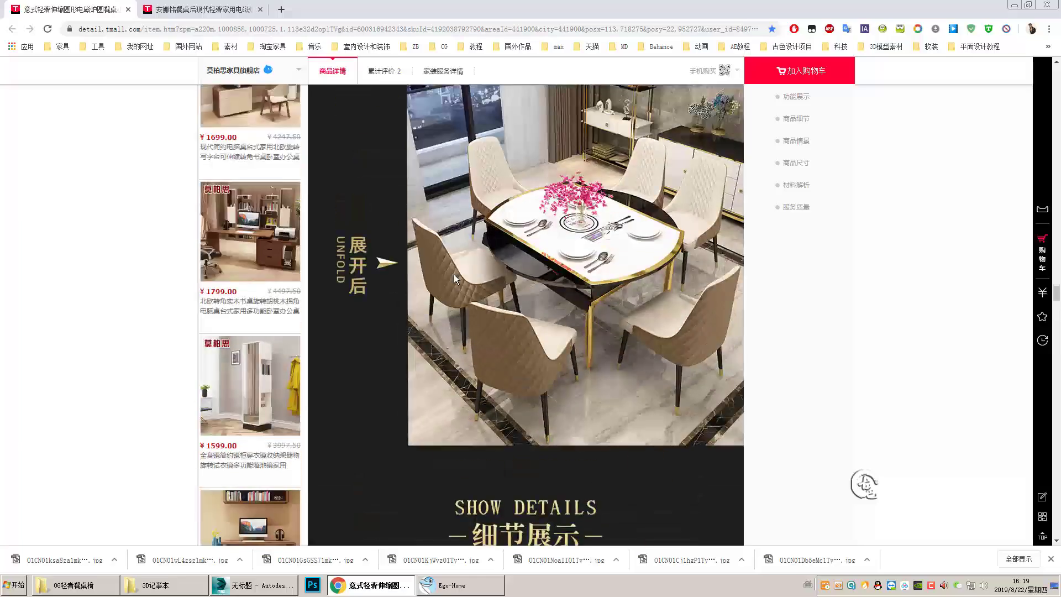
pyautogui.scroll(-3, 602, 269)
pyautogui.scroll(2, 571, 267)
pyautogui.scroll(-3, 558, 272)
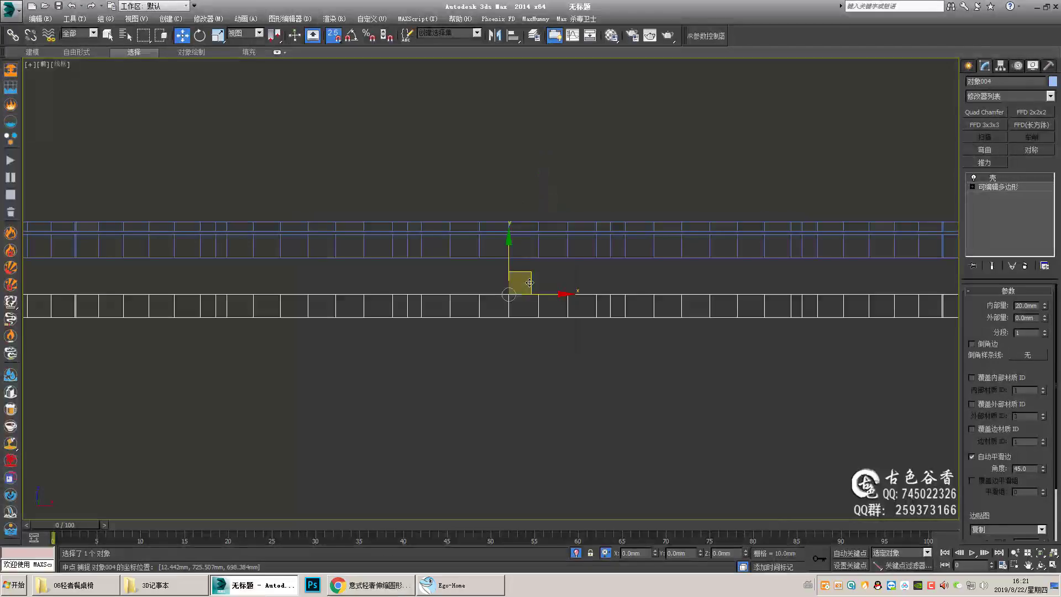
# - Draw a guide rectangle over the arch's right tip in the top view
pyautogui.press('t')
pyautogui.click(1032, 149)
pyautogui.moveTo(797, 336); pyautogui.dragTo(686, 357)
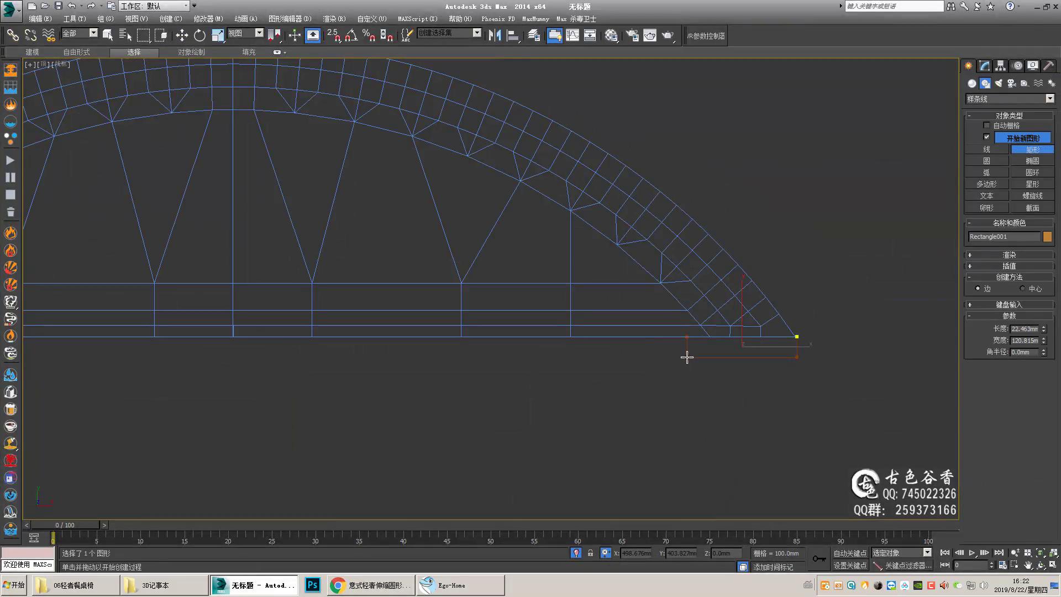
pyautogui.press('w')
pyautogui.scroll(3, 646, 394)
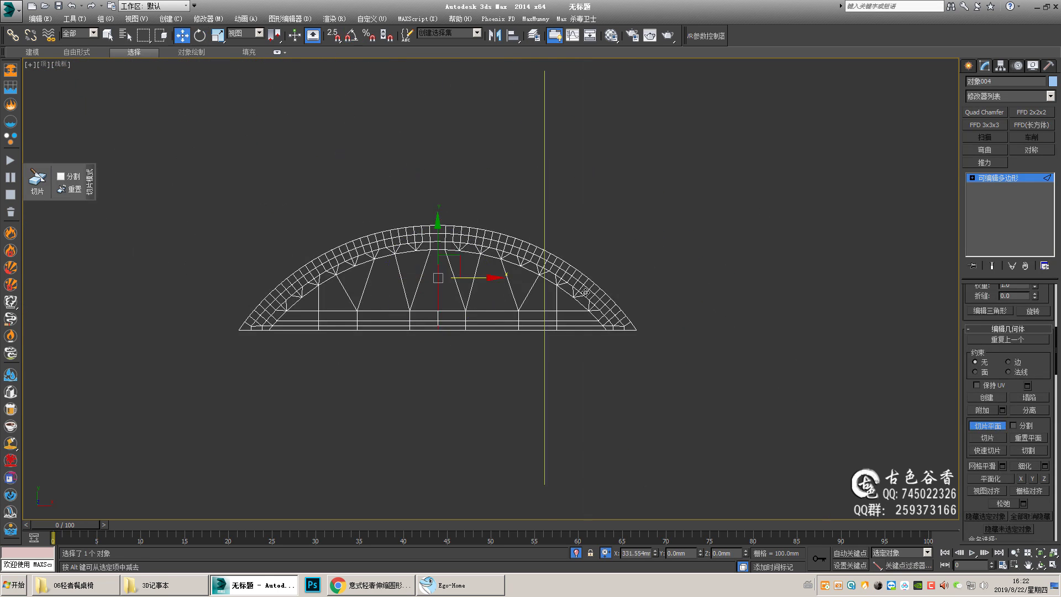
pyautogui.scroll(5, 584, 293)
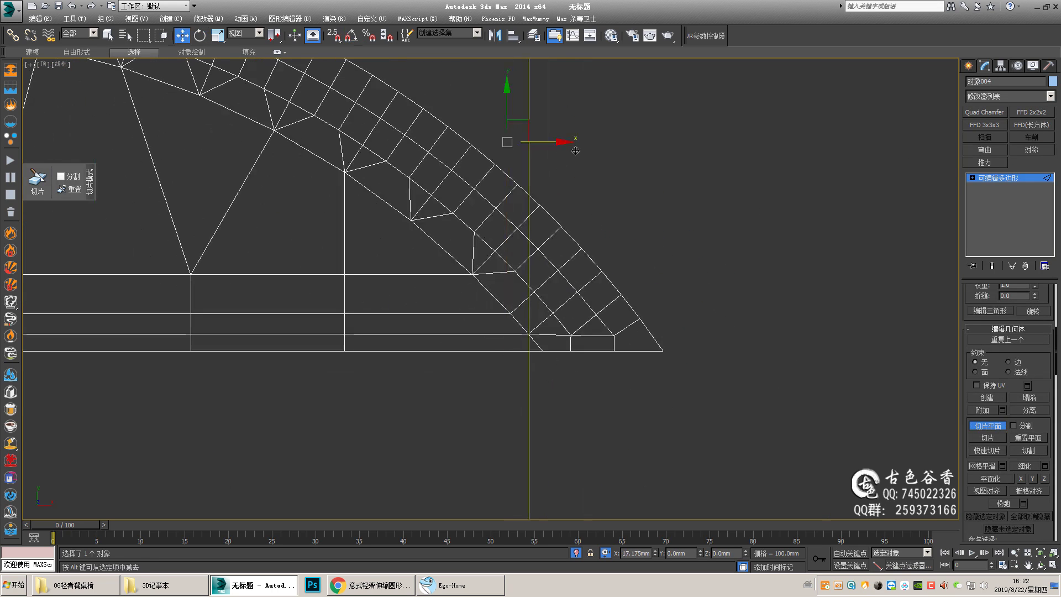
# - Slice and snap the tip vertices so both arch ends are flat and vertical
pyautogui.press('q')
pyautogui.scroll(4, 706, 323)
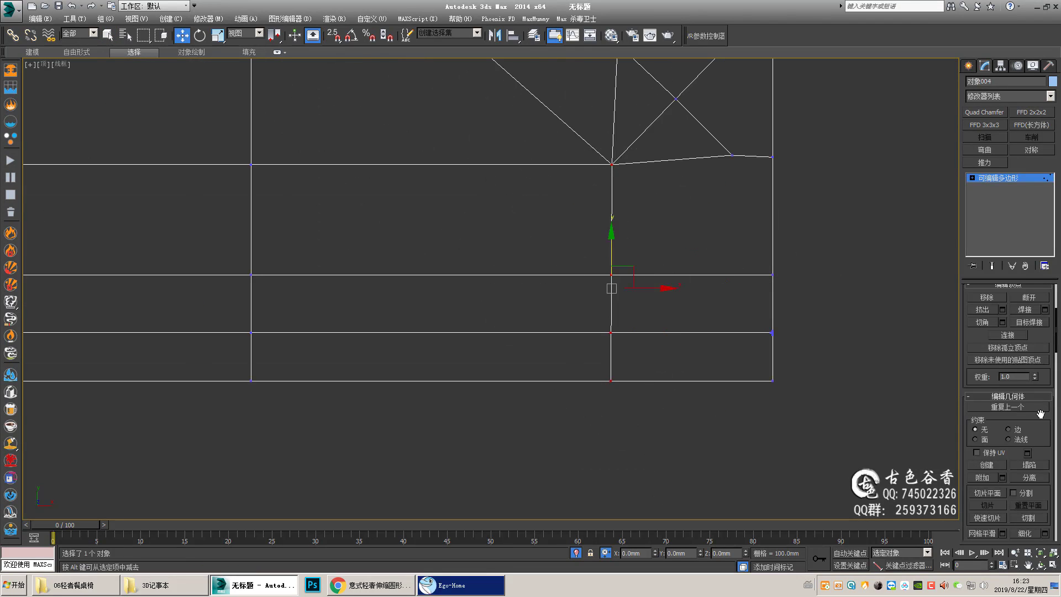
pyautogui.press('2')
pyautogui.scroll(-2, 678, 282)
pyautogui.press('1')
pyautogui.scroll(-2, 703, 232)
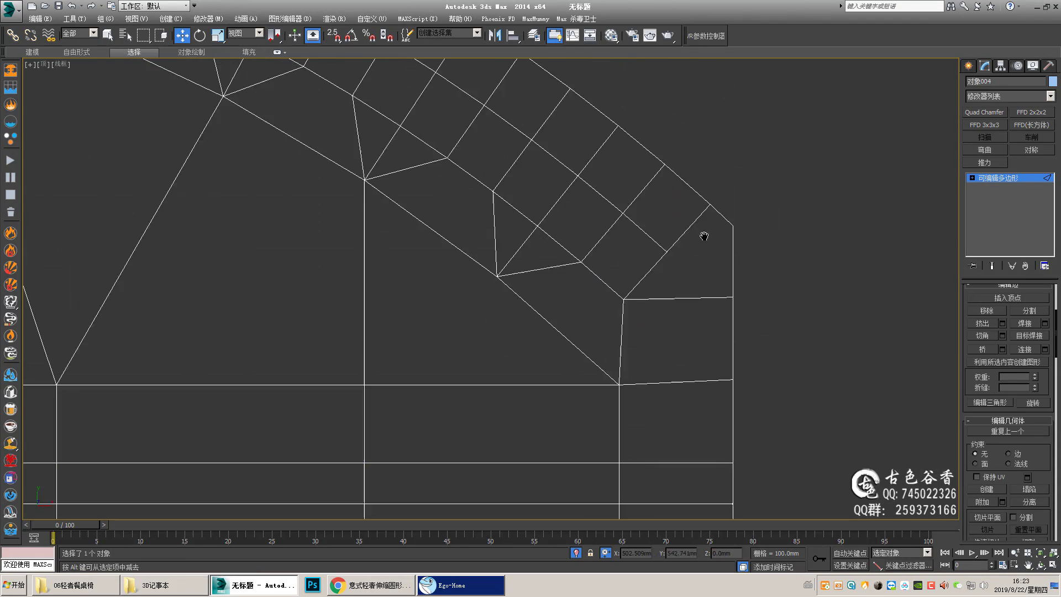
pyautogui.scroll(-2, 628, 254)
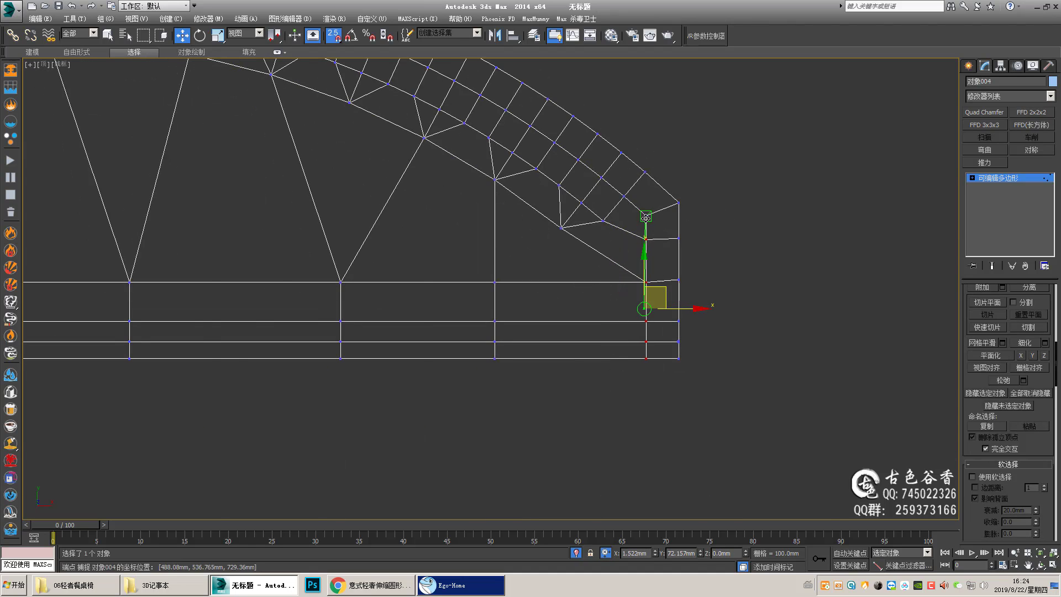
pyautogui.press('q')
pyautogui.scroll(-2, 645, 237)
pyautogui.press('1')
pyautogui.scroll(-2, 608, 255)
pyautogui.scroll(-2, 553, 265)
pyautogui.scroll(-2, 534, 275)
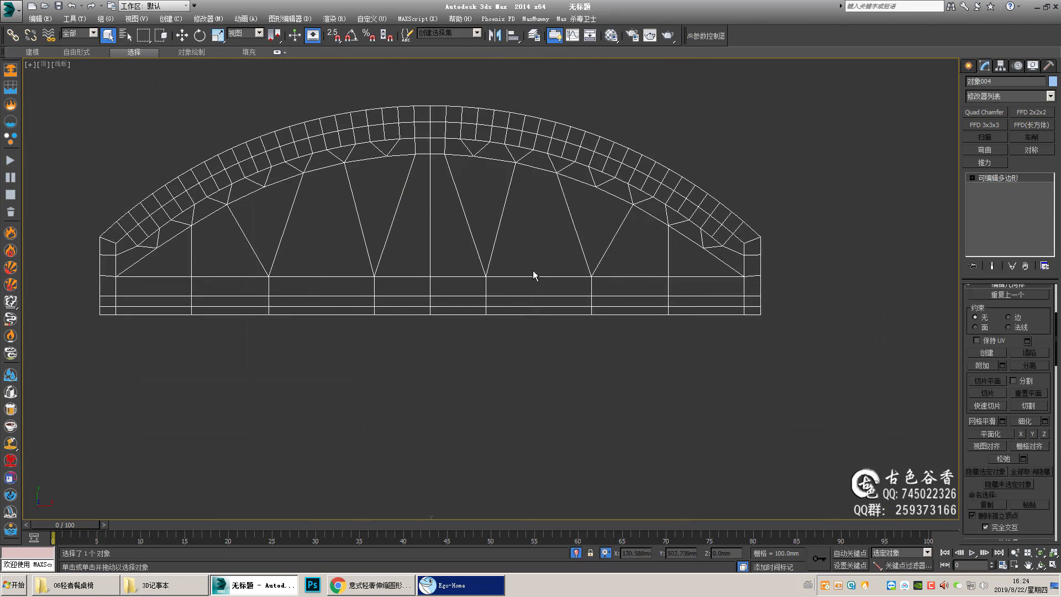
pyautogui.keyDown('alt'); pyautogui.moveTo(534, 275); pyautogui.dragTo(370, 221, button='middle'); pyautogui.keyUp('alt')
pyautogui.press('p')
pyautogui.scroll(5, 443, 265)
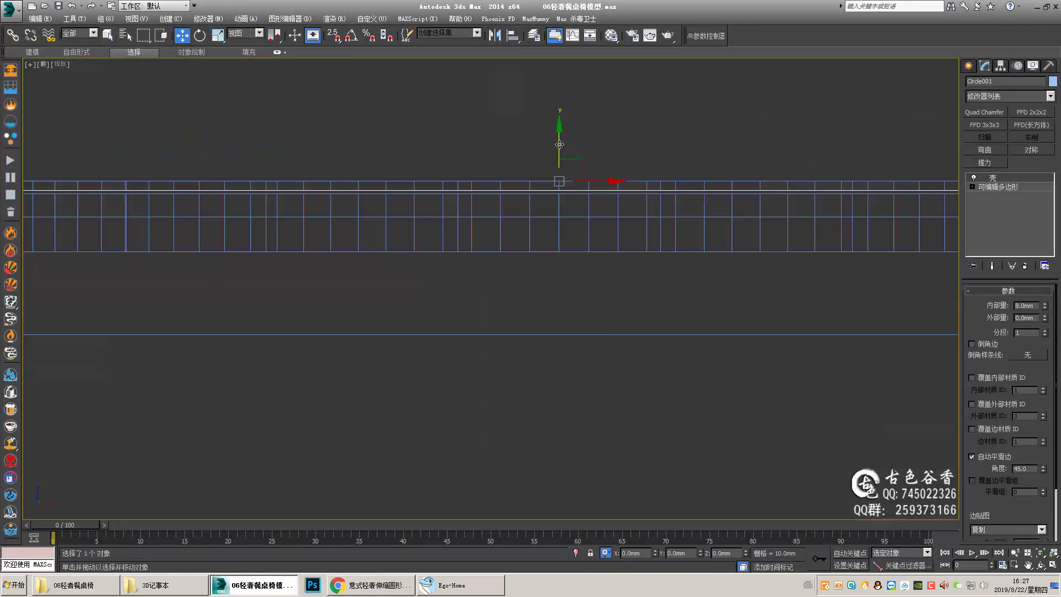
# - View the shelled Circle004 slab from a low side angle and enable its Slice Plane
pyautogui.scroll(3, 471, 262)
pyautogui.scroll(3, 472, 261)
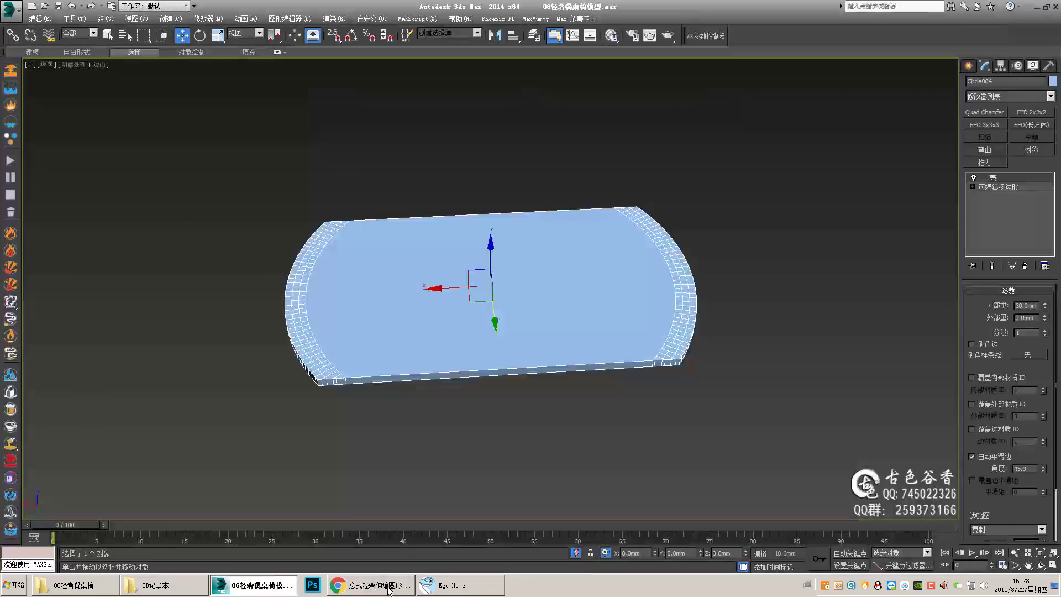
pyautogui.keyDown('alt'); pyautogui.moveTo(367, 351); pyautogui.dragTo(387, 337, button='middle'); pyautogui.keyUp('alt')
pyautogui.scroll(5, 434, 327)
pyautogui.scroll(3, 337, 295)
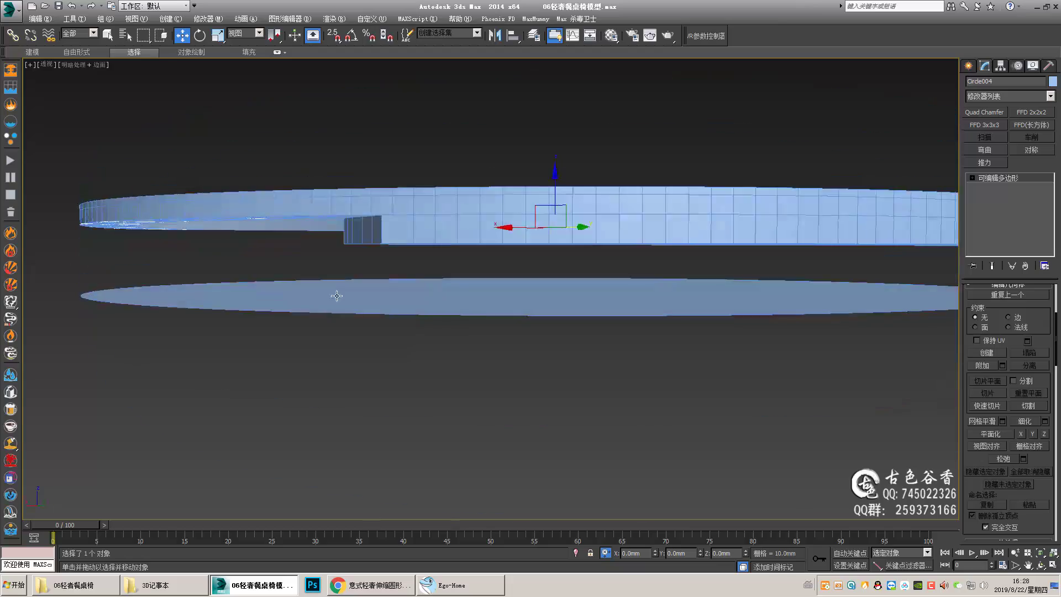
pyautogui.moveTo(1050, 365); pyautogui.dragTo(1050, 280)
pyautogui.click(987, 411)
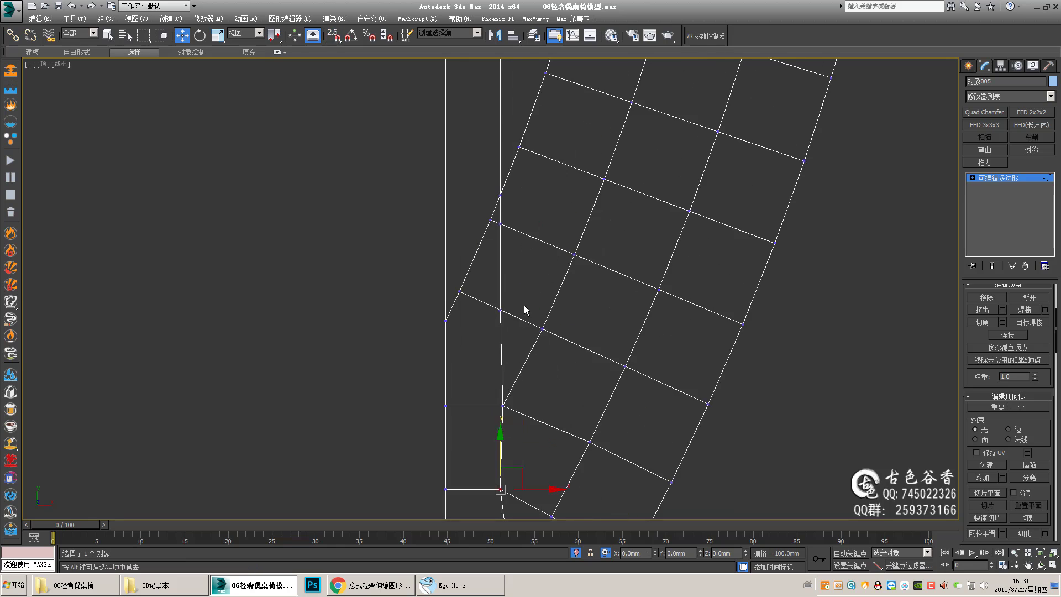
# - Add a Symmetry modifier across Y and select the panel's left-side vertices and edge
pyautogui.click(1032, 150)
pyautogui.click(1002, 311)
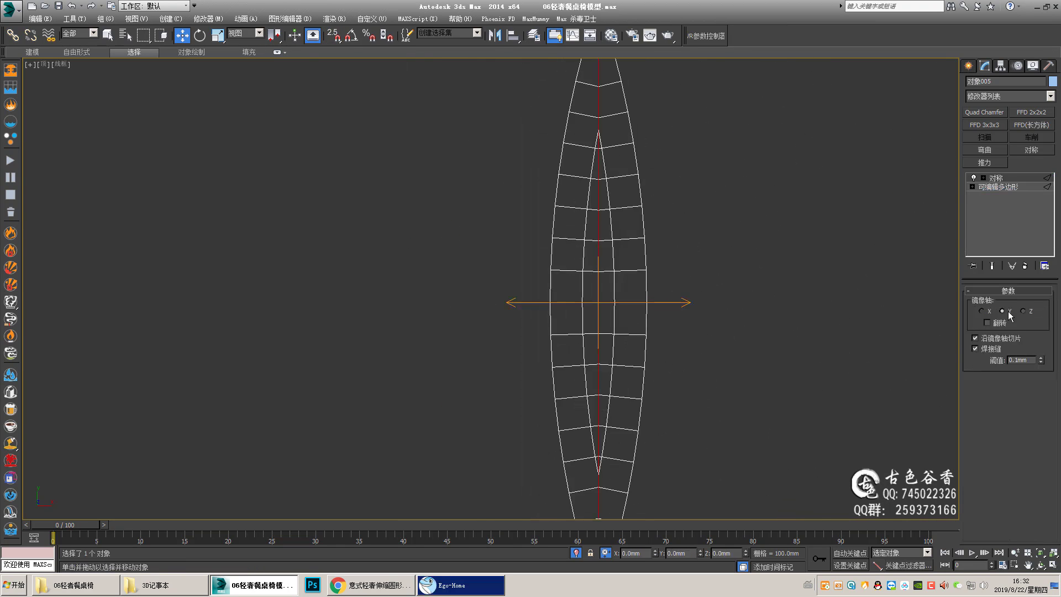
pyautogui.press('1')
pyautogui.click(543, 336)
pyautogui.scroll(2, 587, 223)
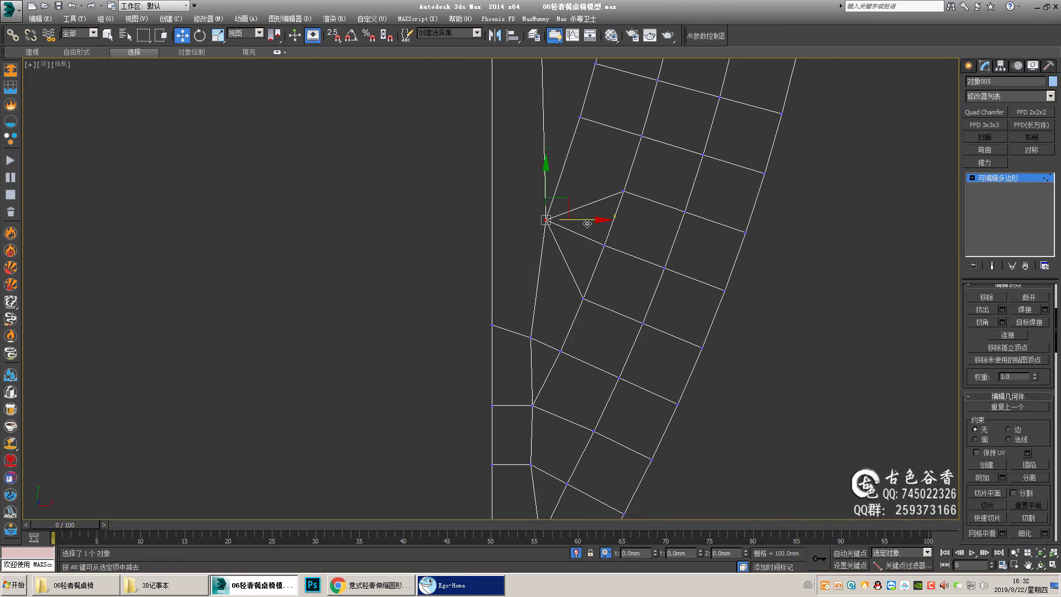
pyautogui.moveTo(546, 324); pyautogui.dragTo(520, 276, button='middle')
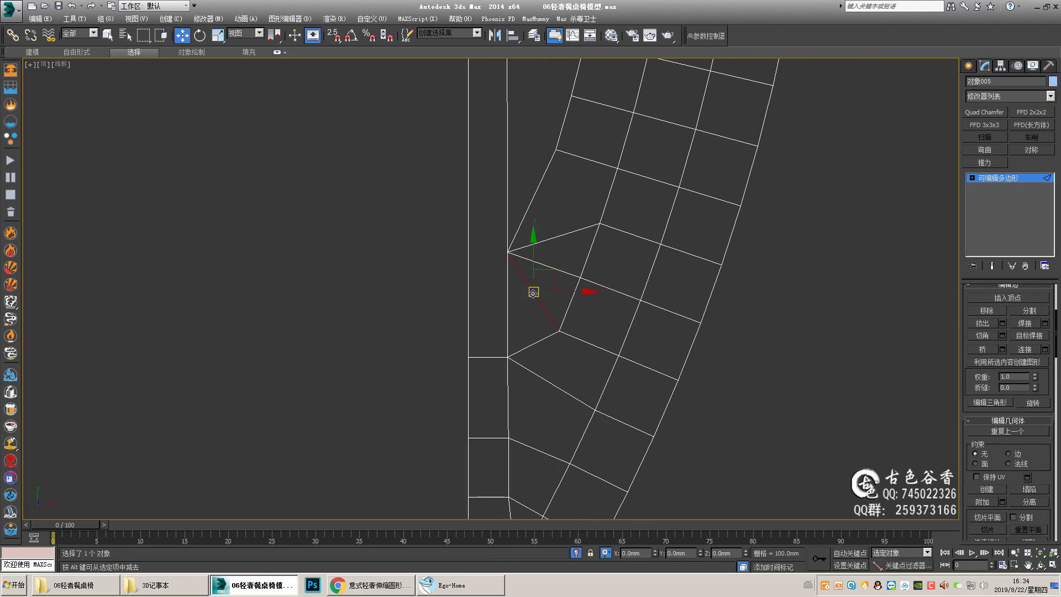
pyautogui.press('2')
pyautogui.moveTo(427, 268); pyautogui.dragTo(450, 320)
# - Box-select and tidy the vertices in the triangulated area, then view the whole curved mesh
pyautogui.press('1')
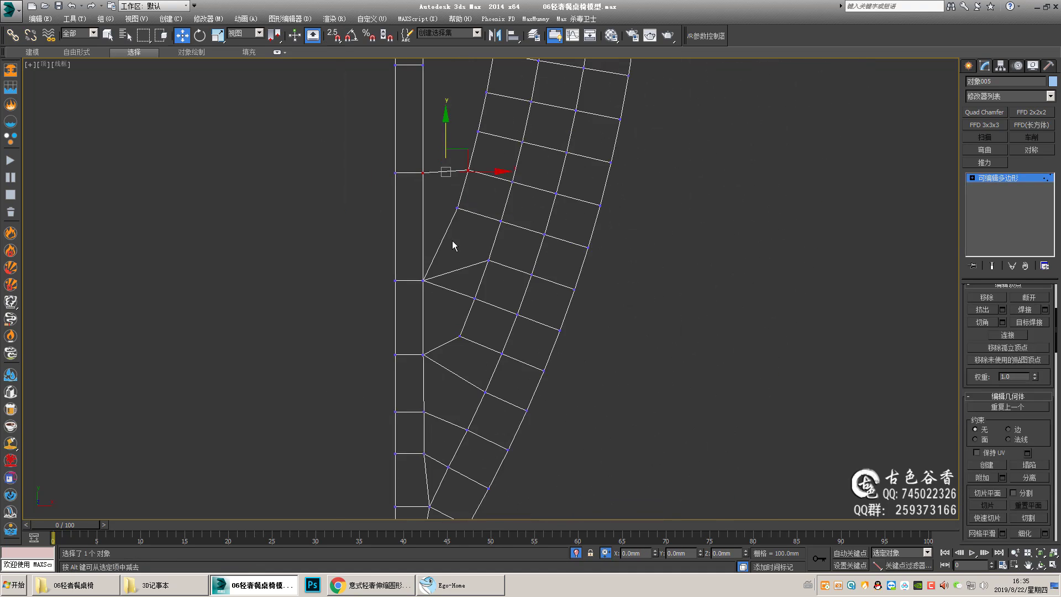
pyautogui.scroll(3, 452, 240)
pyautogui.moveTo(455, 248); pyautogui.dragTo(493, 312)
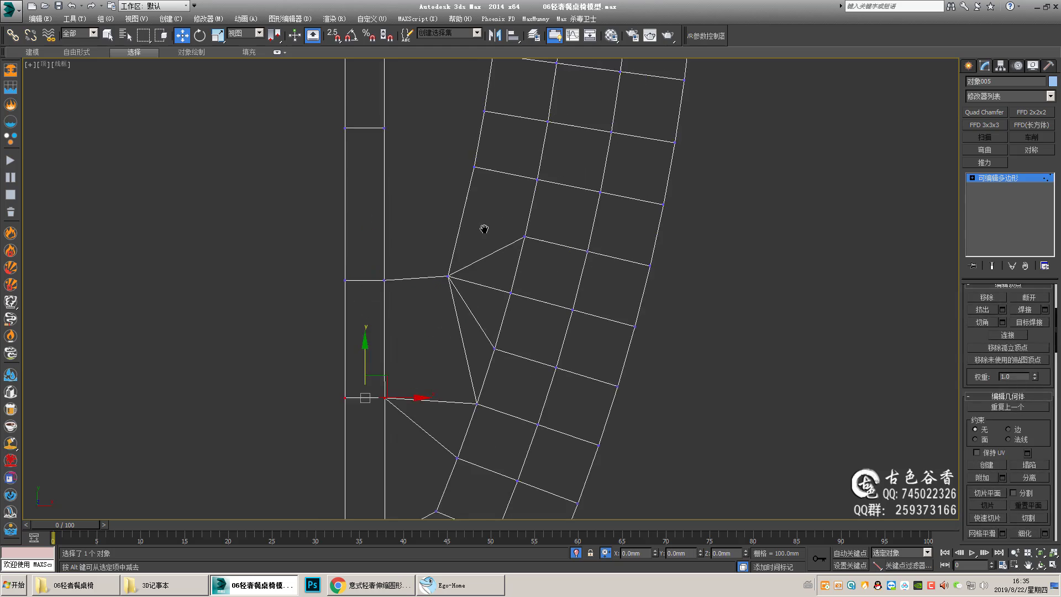
pyautogui.press('2')
pyautogui.press('q')
pyautogui.scroll(2, 452, 201)
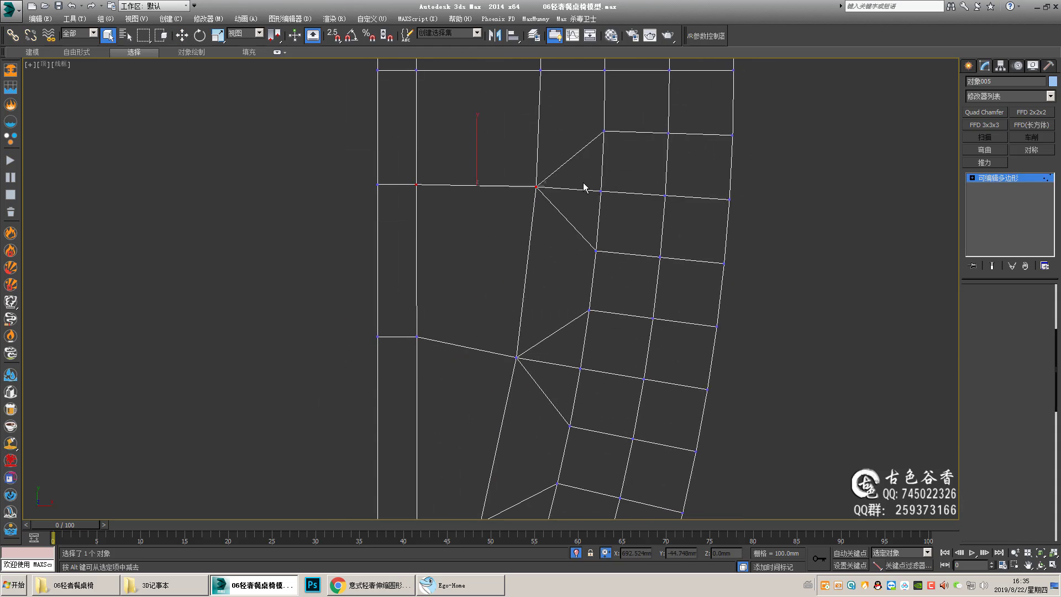
pyautogui.press('2')
pyautogui.scroll(-5, 493, 236)
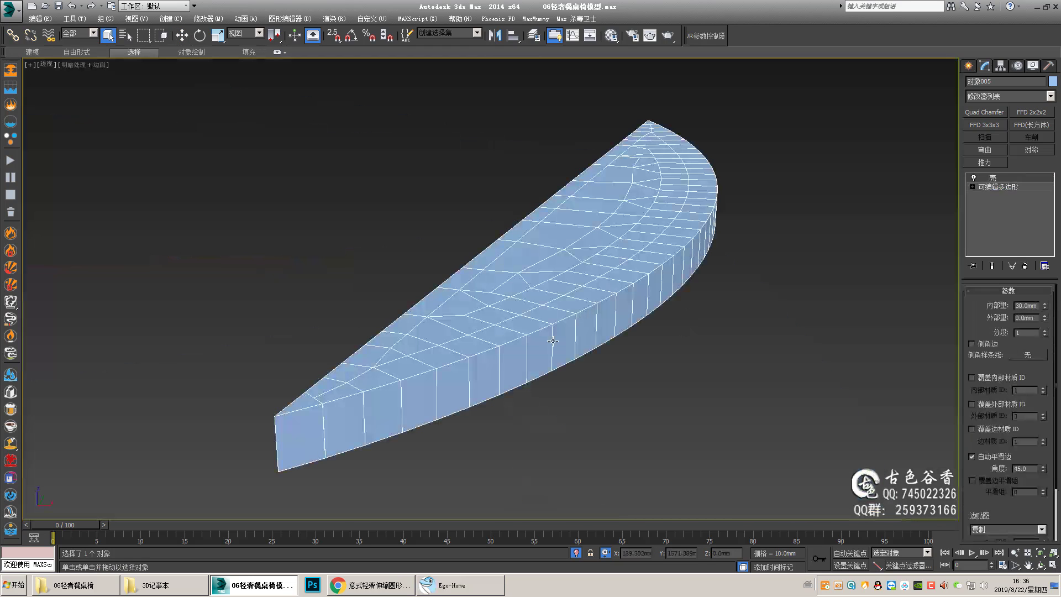
# - Try a Quad Chamfer on the thickened panel, then delete it from the stack
pyautogui.keyDown('alt'); pyautogui.moveTo(294, 400); pyautogui.dragTo(260, 386, button='middle'); pyautogui.keyUp('alt')
pyautogui.click(985, 113)
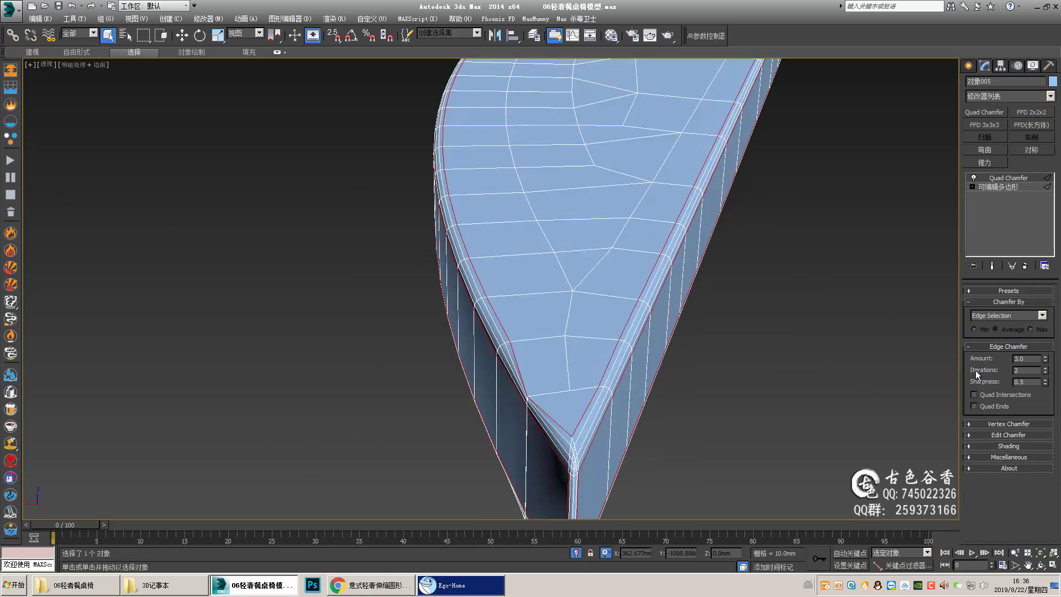
pyautogui.click(1028, 264)
pyautogui.scroll(5, 493, 367)
pyautogui.scroll(-3, 531, 367)
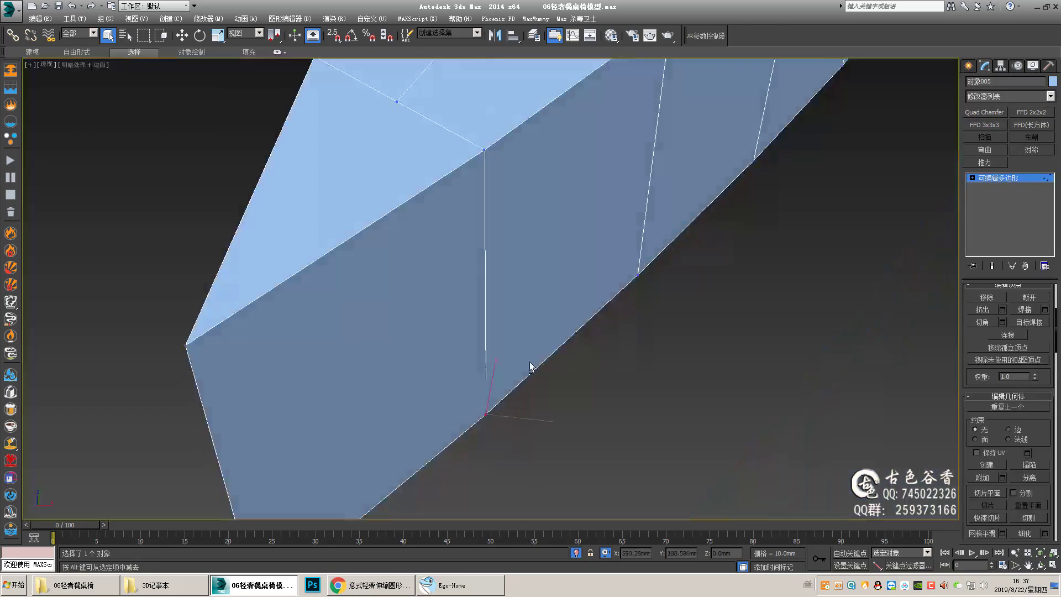
# - Select the rim edges of the curved piece in Edge mode
pyautogui.press('1')
pyautogui.press('2')
pyautogui.moveTo(707, 191)
pyautogui.keyDown('alt'); pyautogui.mouseDown(button='middle')
pyautogui.moveTo(644, 230)
pyautogui.moveTo(680, 329)
pyautogui.mouseUp(button='middle'); pyautogui.keyUp('alt')
pyautogui.scroll(-4, 680, 330)
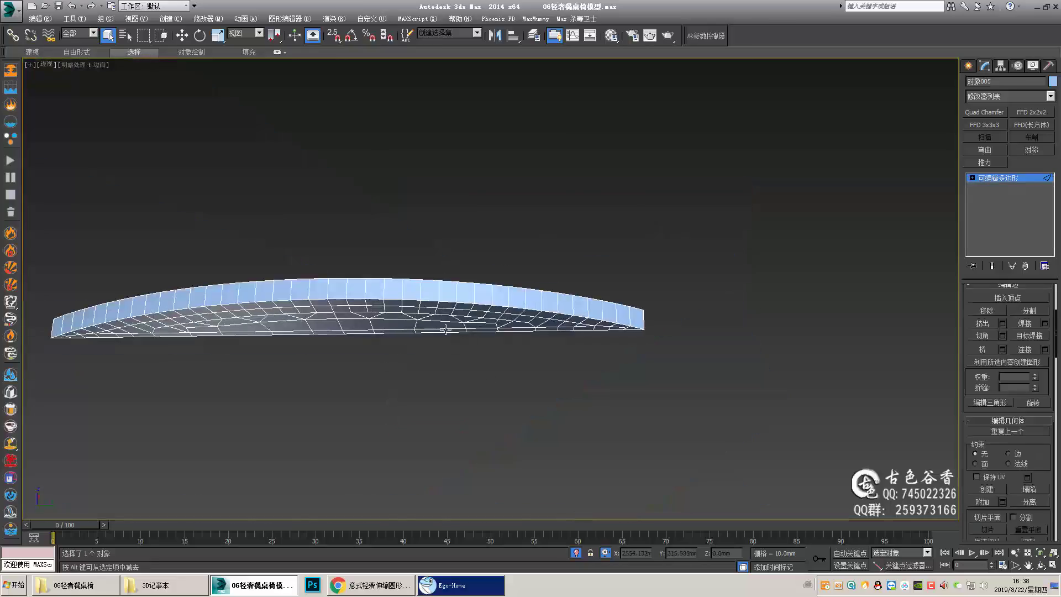
pyautogui.scroll(4, 447, 357)
pyautogui.scroll(-10, 448, 356)
pyautogui.keyDown('alt'); pyautogui.moveTo(726, 280); pyautogui.dragTo(502, 308, button='middle'); pyautogui.keyUp('alt')
pyautogui.scroll(3, 497, 446)
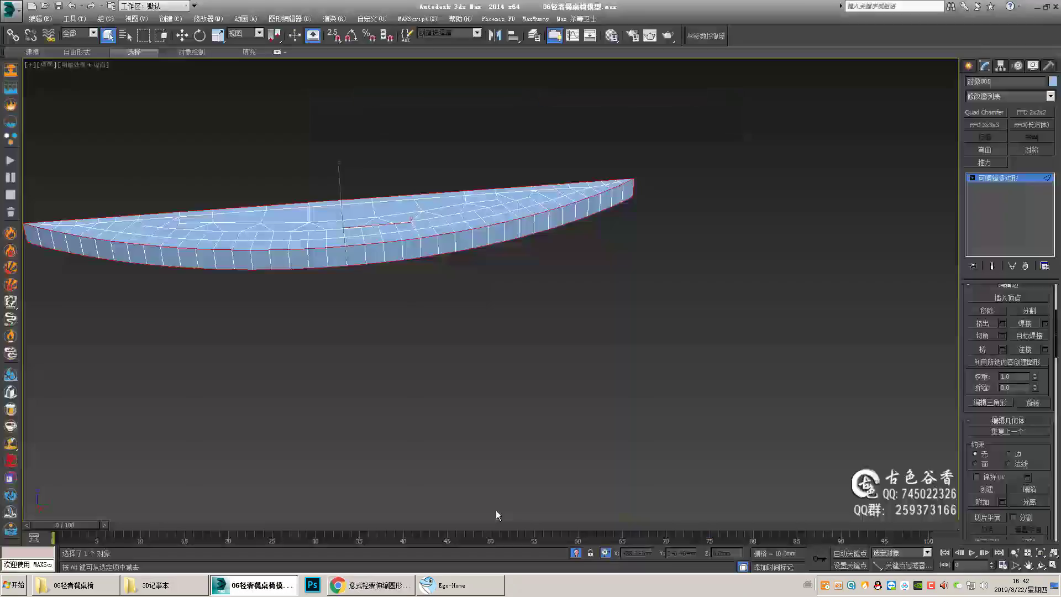
pyautogui.click(985, 112)
pyautogui.moveTo(498, 445)
pyautogui.keyDown('alt'); pyautogui.mouseDown(button='middle')
pyautogui.moveTo(380, 338)
pyautogui.moveTo(497, 249)
pyautogui.mouseUp(button='middle'); pyautogui.keyUp('alt')
# - Select the Circle003 slab on its own and enter vertex editing in the four-view layout
pyautogui.hotkey('ctrl', 'a')
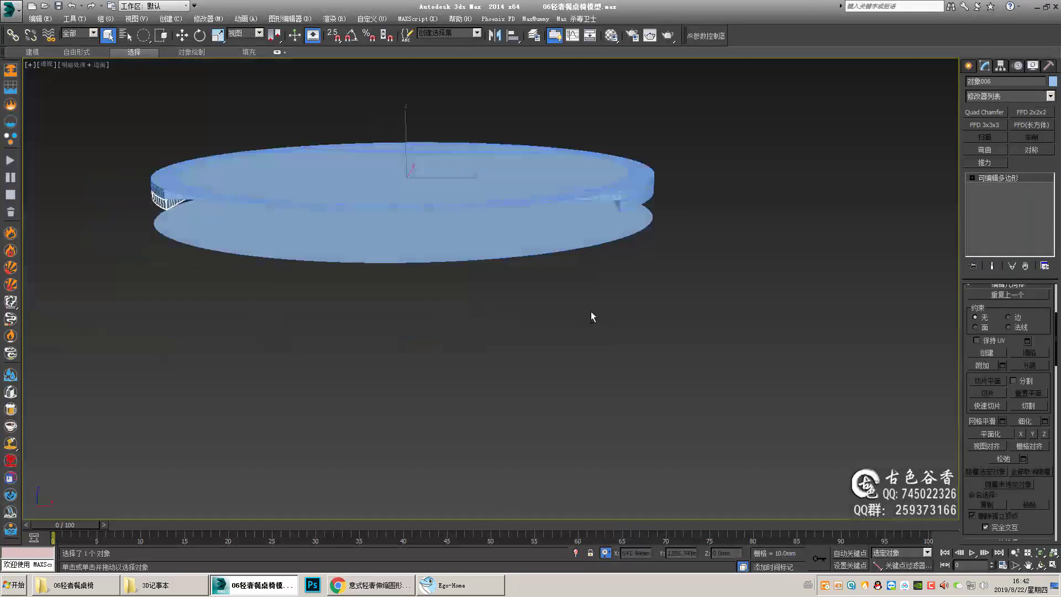
pyautogui.keyDown('alt'); pyautogui.moveTo(591, 311); pyautogui.dragTo(553, 331, button='middle'); pyautogui.keyUp('alt')
pyautogui.click(387, 362)
pyautogui.scroll(5, 498, 332)
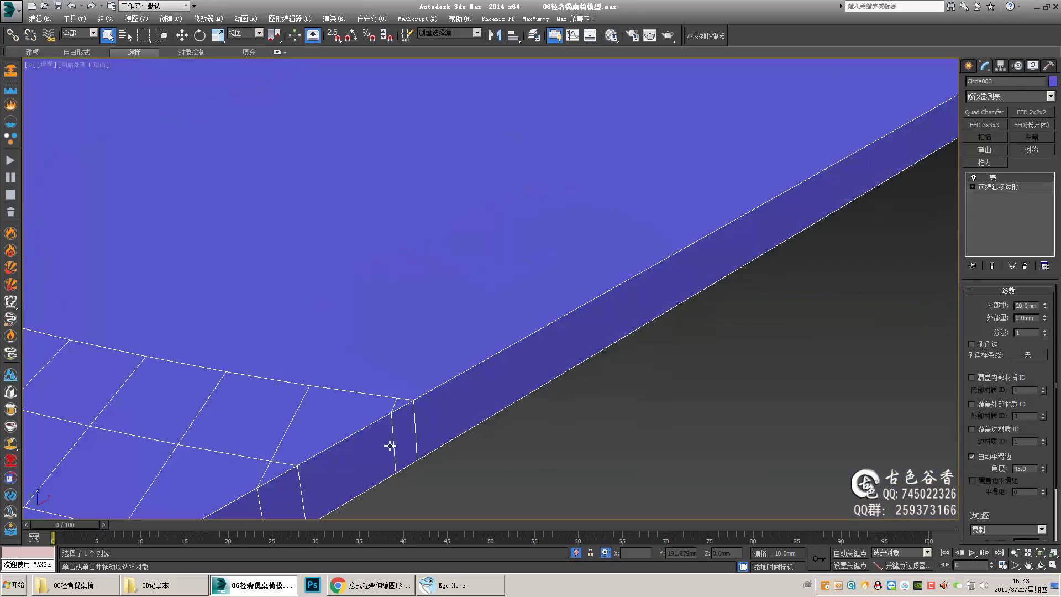
pyautogui.hotkey('alt', 'w')
pyautogui.hotkey('alt', 'w')
pyautogui.scroll(-3, 758, 189)
pyautogui.press('1')
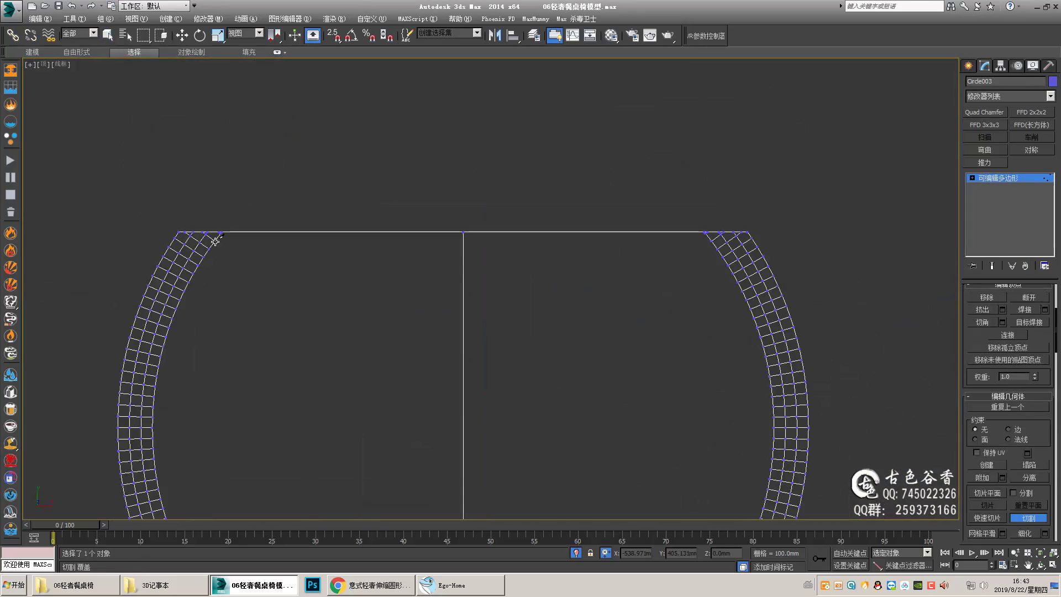
pyautogui.scroll(4, 421, 241)
# - Cut new edges into the slab's corners, removing the diagonal edge to the top border
pyautogui.hotkey('alt', 'c')
pyautogui.hotkey('ctrl', 'z')
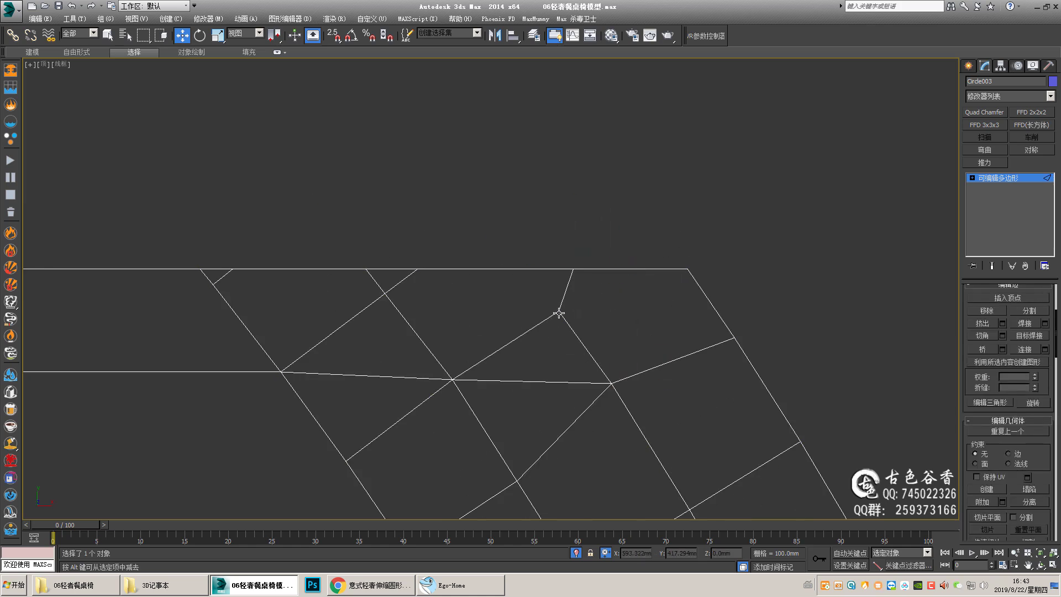
pyautogui.scroll(2, 397, 276)
pyautogui.press('2')
pyautogui.moveTo(457, 384); pyautogui.dragTo(504, 275, button='middle')
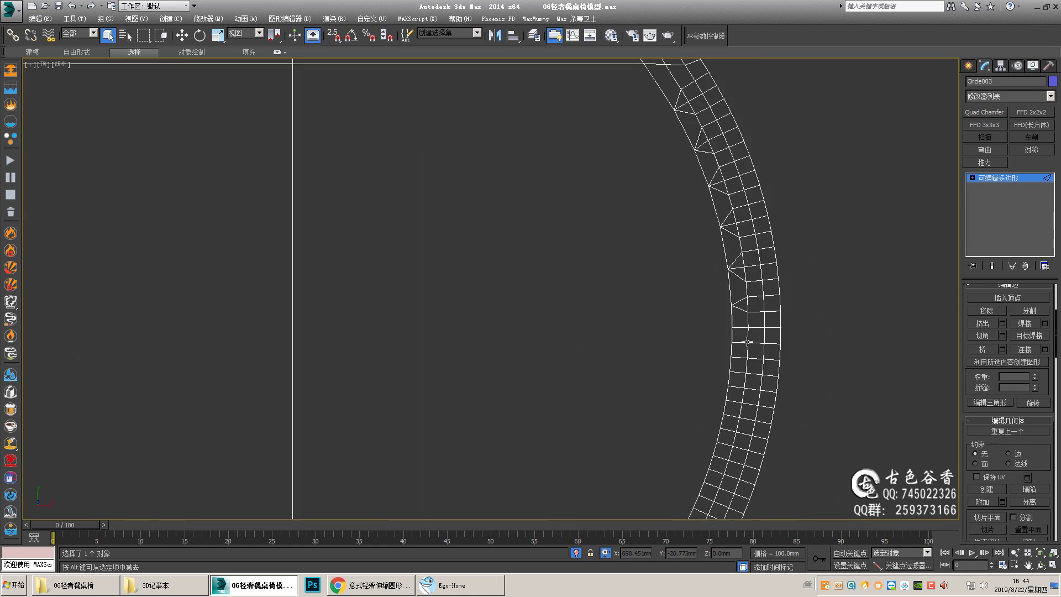
pyautogui.scroll(-4, 747, 342)
pyautogui.scroll(4, 433, 225)
# - Select two edges on the slab's right curve and a vertex on that side
pyautogui.click(715, 332)
pyautogui.moveTo(716, 332); pyautogui.dragTo(734, 259, button='middle')
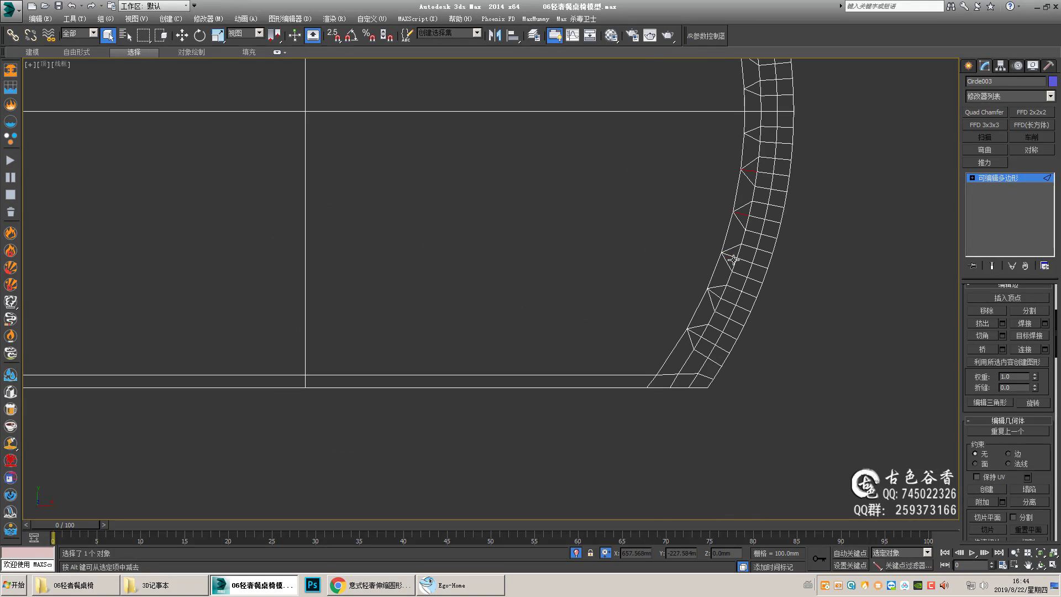
pyautogui.scroll(-5, 309, 227)
pyautogui.press('p')
pyautogui.keyDown('alt'); pyautogui.moveTo(308, 227); pyautogui.dragTo(604, 303, button='middle'); pyautogui.keyUp('alt')
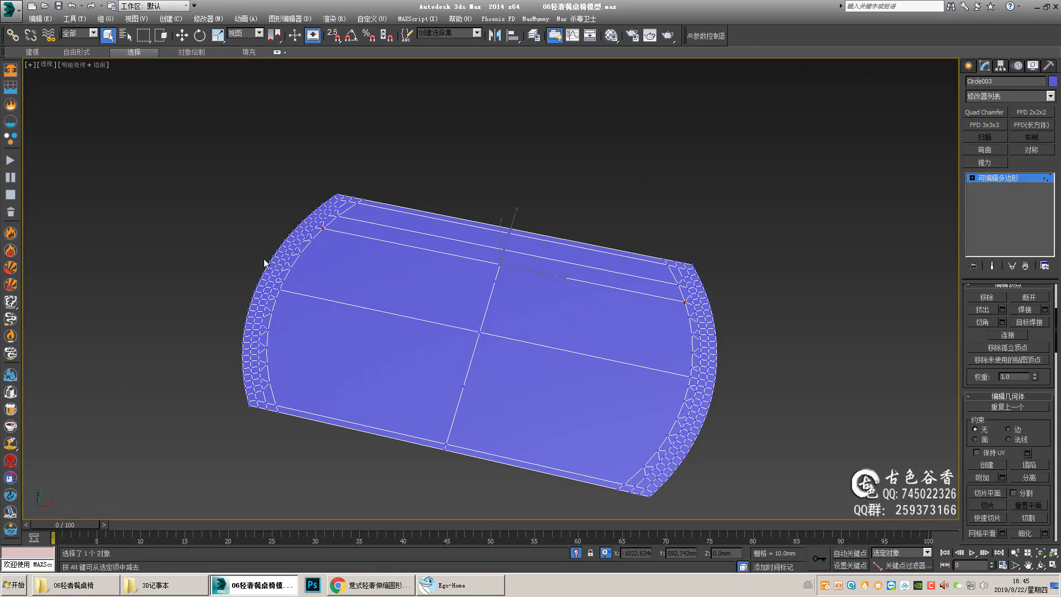
pyautogui.scroll(4, 708, 306)
pyautogui.click(708, 305)
pyautogui.scroll(-2, 708, 305)
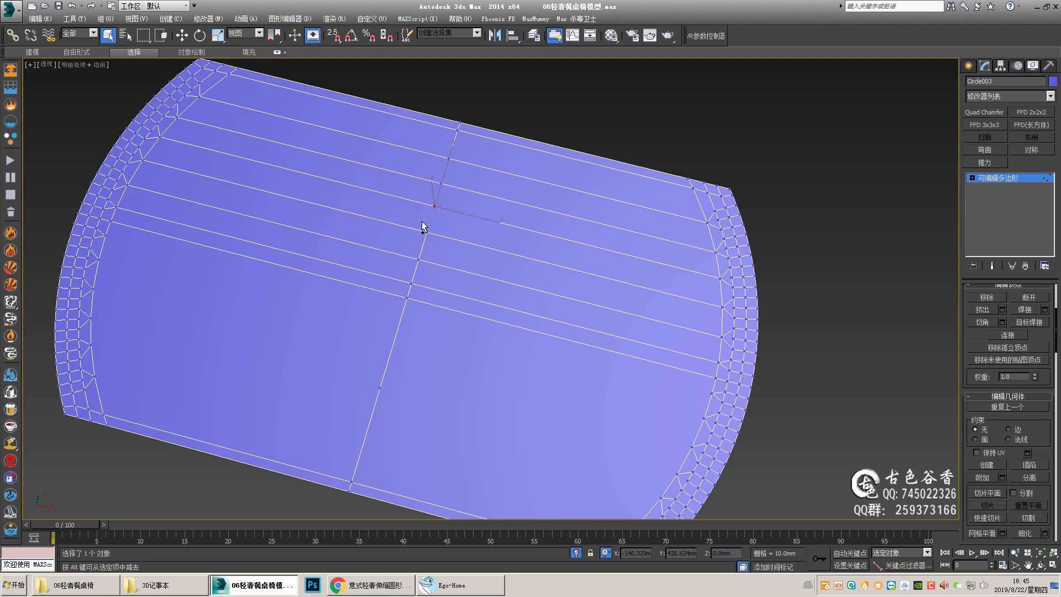
# - Adjust the slab's vertices and edges with Move, then chamfer the rim edges
pyautogui.press('1')
pyautogui.scroll(3, 451, 309)
pyautogui.press('1')
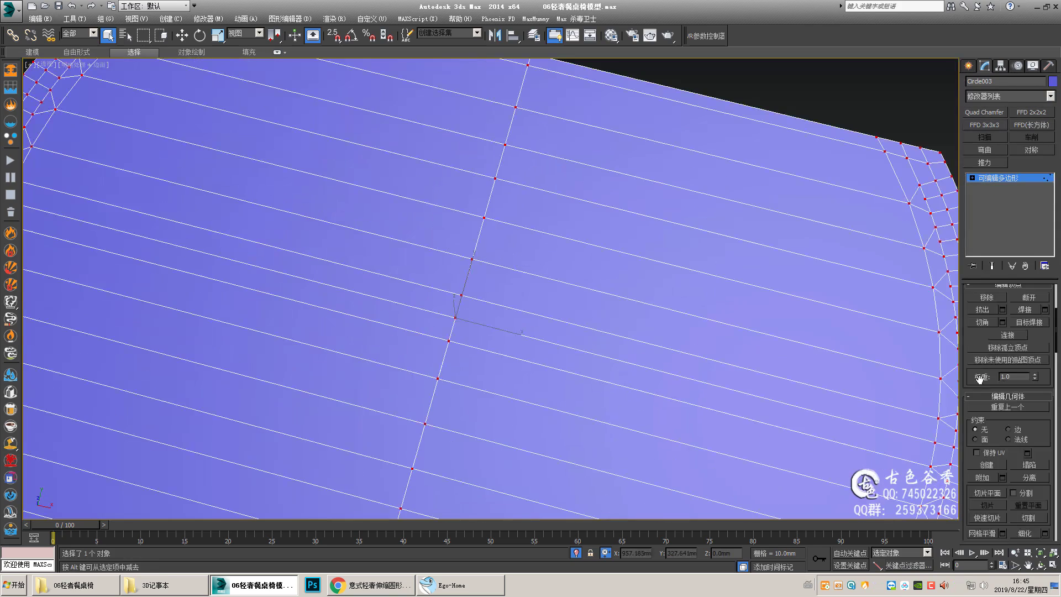
pyautogui.press('2')
pyautogui.scroll(-1, 482, 264)
pyautogui.scroll(-4, 472, 289)
pyautogui.press('w')
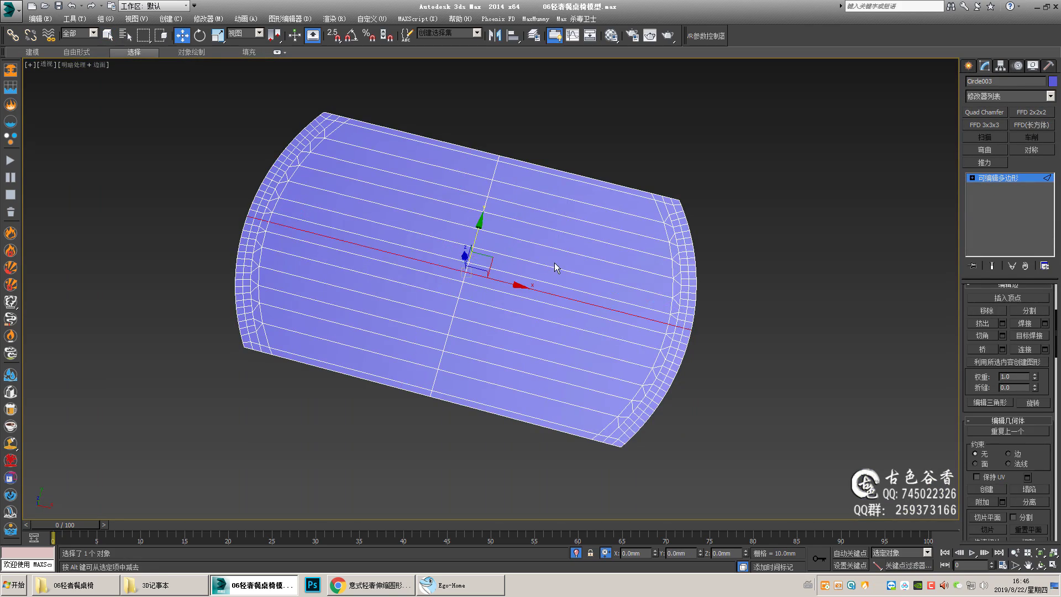
pyautogui.press('q')
pyautogui.press('2')
# - Orbit around the slab to inspect the chamfered, rounded rim
pyautogui.keyDown('alt'); pyautogui.moveTo(556, 267); pyautogui.dragTo(608, 359, button='middle'); pyautogui.keyUp('alt')
pyautogui.scroll(5, 622, 378)
pyautogui.scroll(-5, 532, 430)
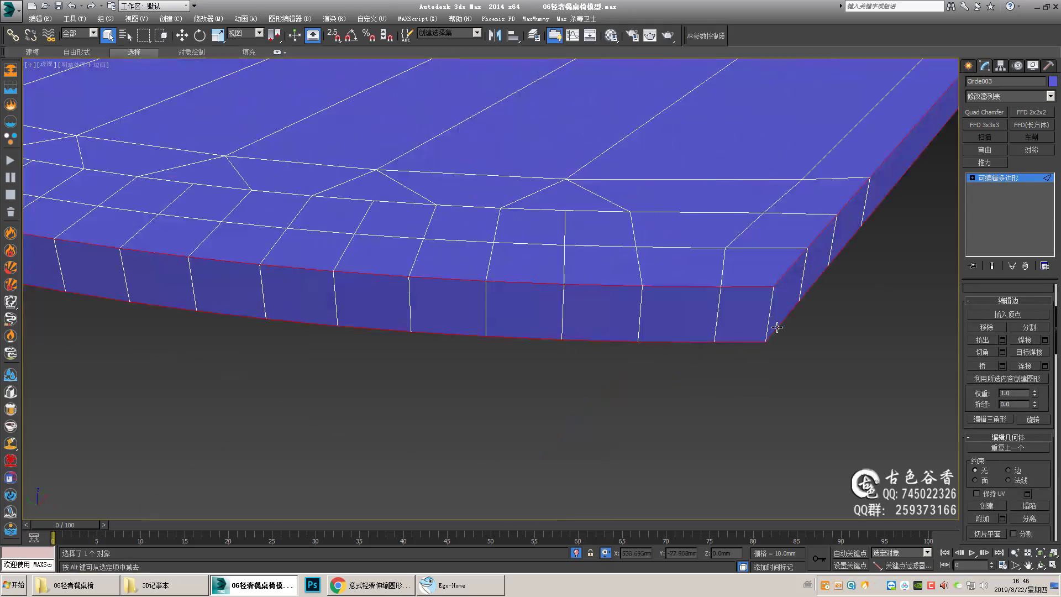
pyautogui.moveTo(770, 332)
pyautogui.keyDown('alt'); pyautogui.mouseDown(button='middle')
pyautogui.moveTo(675, 403)
pyautogui.moveTo(612, 278)
pyautogui.mouseUp(button='middle'); pyautogui.keyUp('alt')
pyautogui.scroll(5, 635, 410)
pyautogui.scroll(-5, 743, 380)
pyautogui.scroll(-3, 744, 380)
pyautogui.scroll(-4, 694, 426)
# - Maximise the Left view and select vertices across the side of the seat pieces
pyautogui.press('f')
pyautogui.press('w')
pyautogui.press('p')
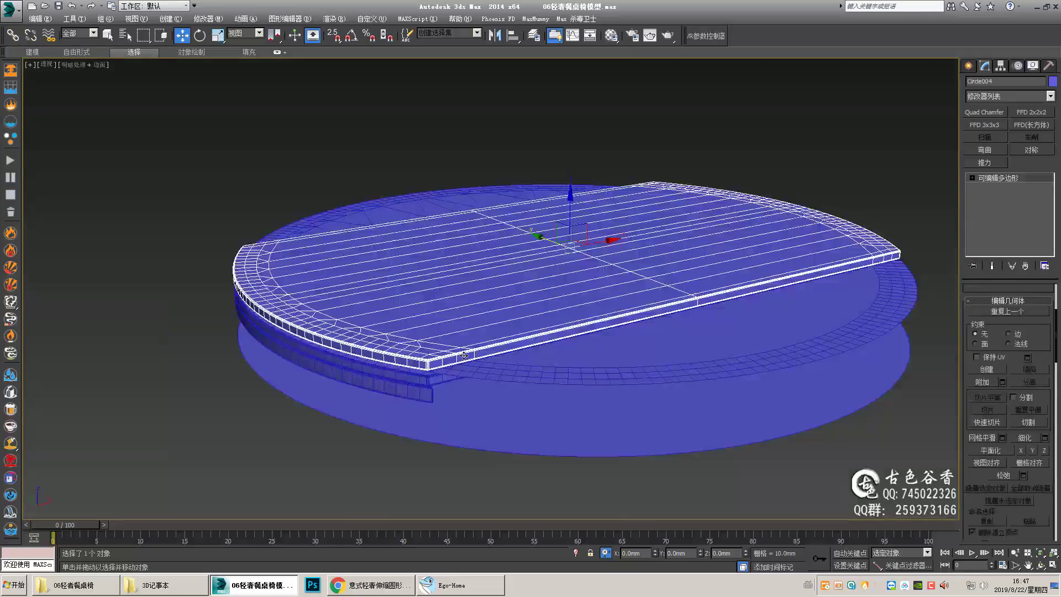
pyautogui.hotkey('alt', 'w')
pyautogui.hotkey('alt', 'w')
pyautogui.press('1')
pyautogui.moveTo(118, 226); pyautogui.dragTo(881, 305)
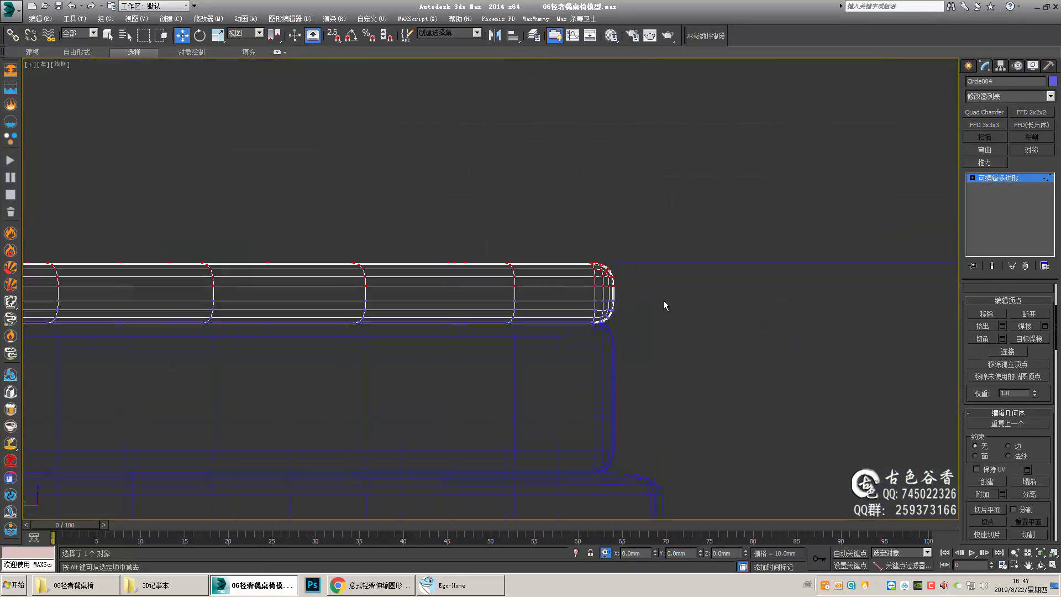
pyautogui.press('p')
pyautogui.press('q')
# - Isolate the half-disc 对象001 and inspect its edges and vertices
pyautogui.moveTo(568, 384)
pyautogui.keyDown('alt'); pyautogui.mouseDown(button='middle')
pyautogui.moveTo(699, 346)
pyautogui.moveTo(728, 350)
pyautogui.moveTo(724, 332)
pyautogui.mouseUp(button='middle'); pyautogui.keyUp('alt')
pyautogui.click(724, 332)
pyautogui.hotkey('alt', 'q')
pyautogui.scroll(5, 721, 321)
pyautogui.press('2')
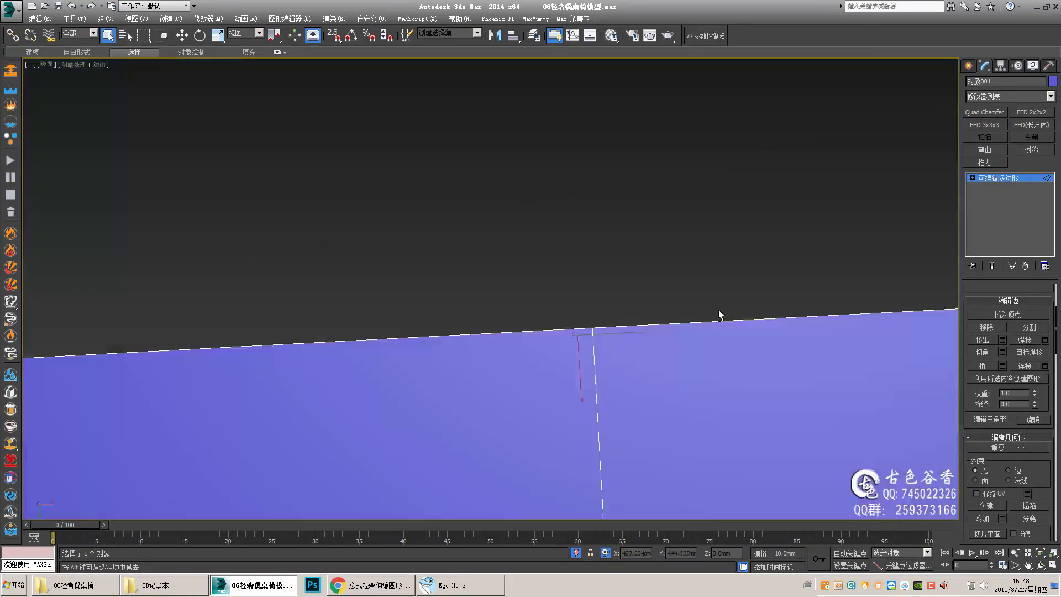
pyautogui.scroll(-3, 719, 315)
pyautogui.scroll(-3, 672, 422)
pyautogui.press('1')
pyautogui.scroll(-2, 691, 379)
pyautogui.scroll(3, 604, 329)
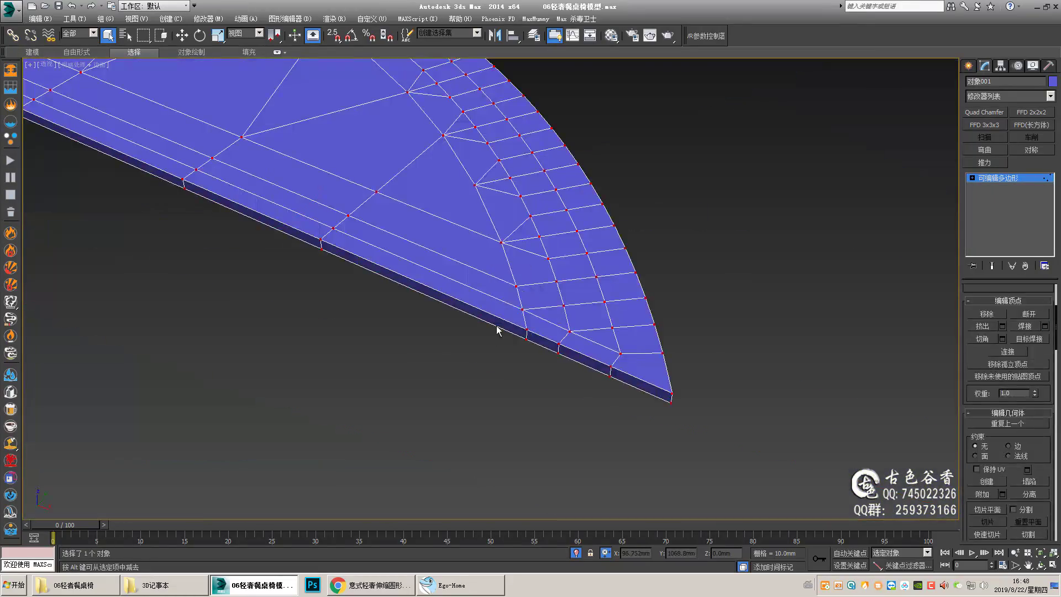
pyautogui.scroll(-5, 497, 331)
pyautogui.press('2')
pyautogui.scroll(-1, 647, 491)
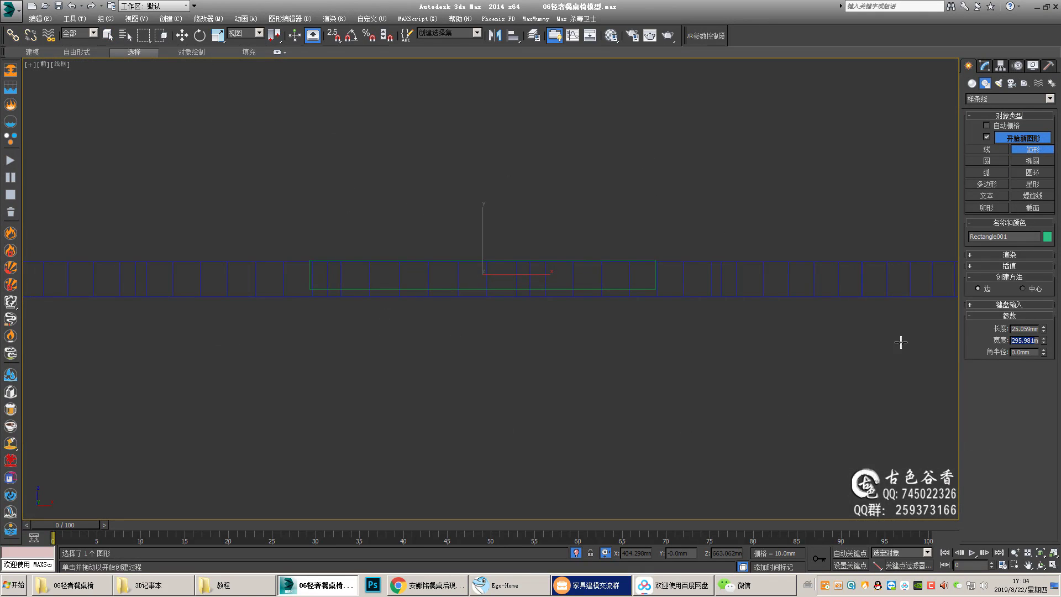
# - Move the new rectangle and orbit around the slab to check the chamfered groove edges
pyautogui.press('w')
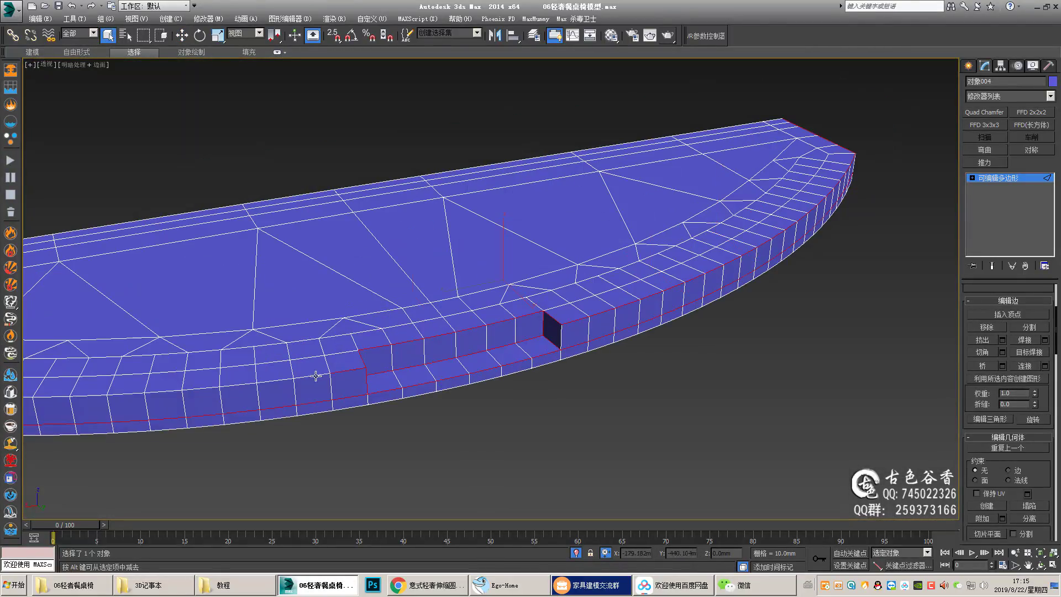
pyautogui.keyDown('alt'); pyautogui.moveTo(315, 376); pyautogui.dragTo(564, 387, button='middle'); pyautogui.keyUp('alt')
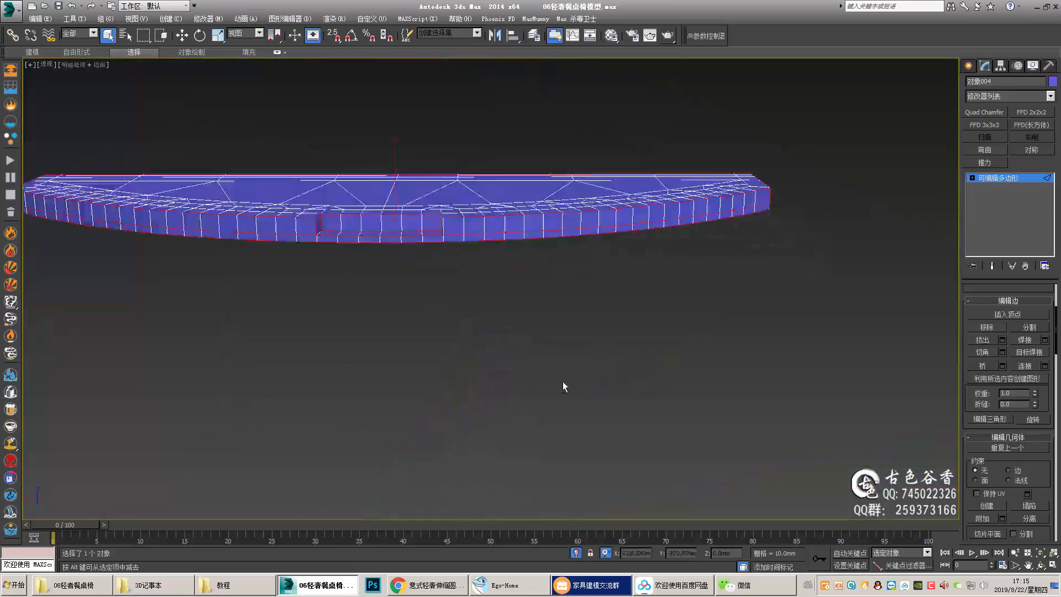
pyautogui.moveTo(351, 273)
pyautogui.keyDown('alt'); pyautogui.mouseDown(button='middle')
pyautogui.moveTo(562, 367)
pyautogui.moveTo(654, 326)
pyautogui.mouseUp(button='middle'); pyautogui.keyUp('alt')
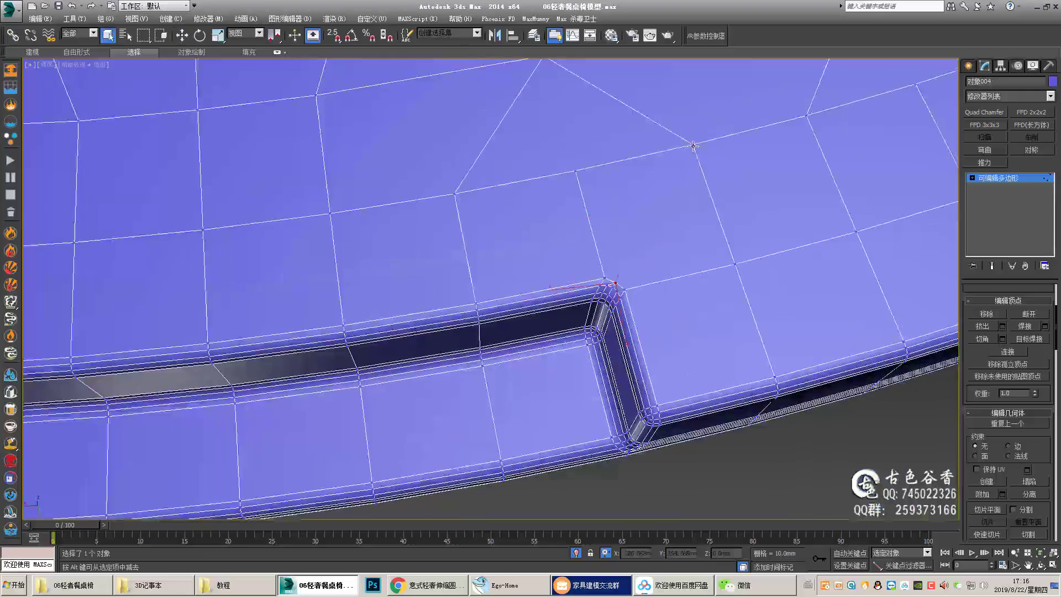
pyautogui.press('2')
pyautogui.moveTo(695, 266)
pyautogui.keyDown('alt'); pyautogui.mouseDown(button='middle')
pyautogui.moveTo(611, 308)
pyautogui.moveTo(621, 351)
pyautogui.mouseUp(button='middle'); pyautogui.keyUp('alt')
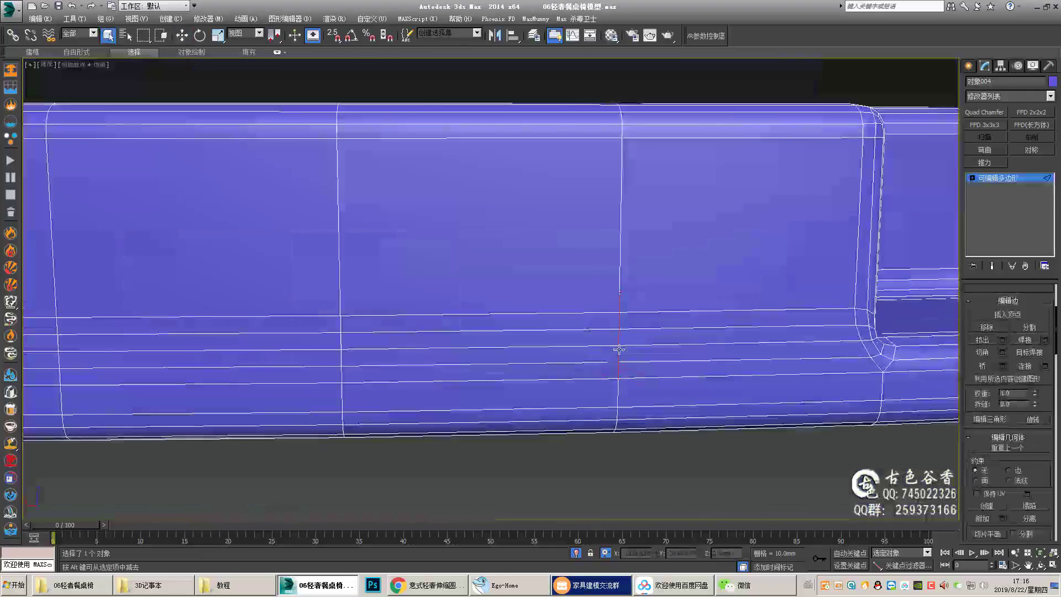
pyautogui.scroll(3, 249, 347)
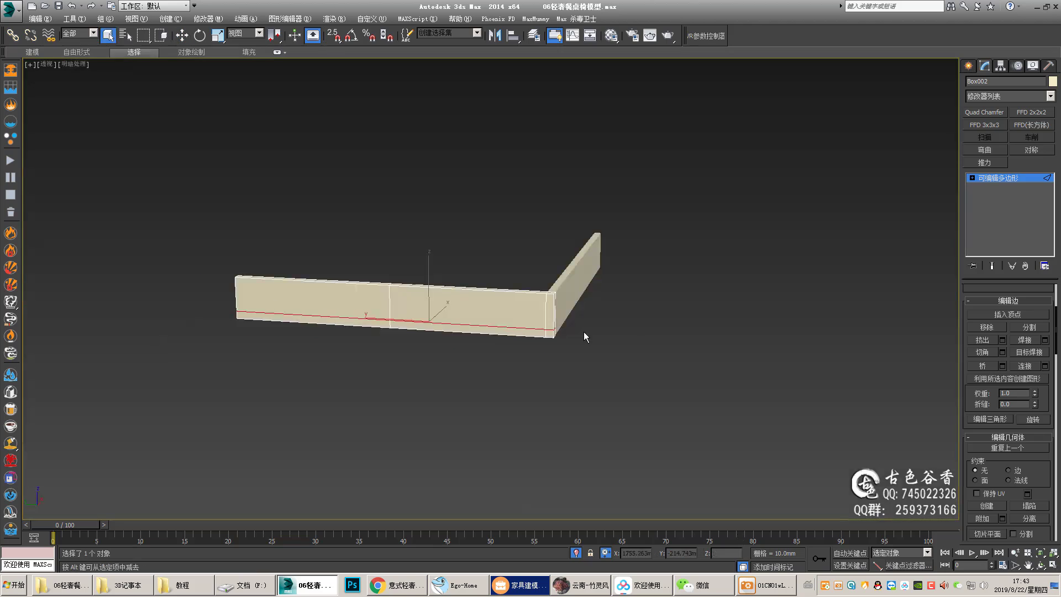
# - Orbit to a new angle on the beige L-shaped rail Box002
pyautogui.scroll(-3, 667, 298)
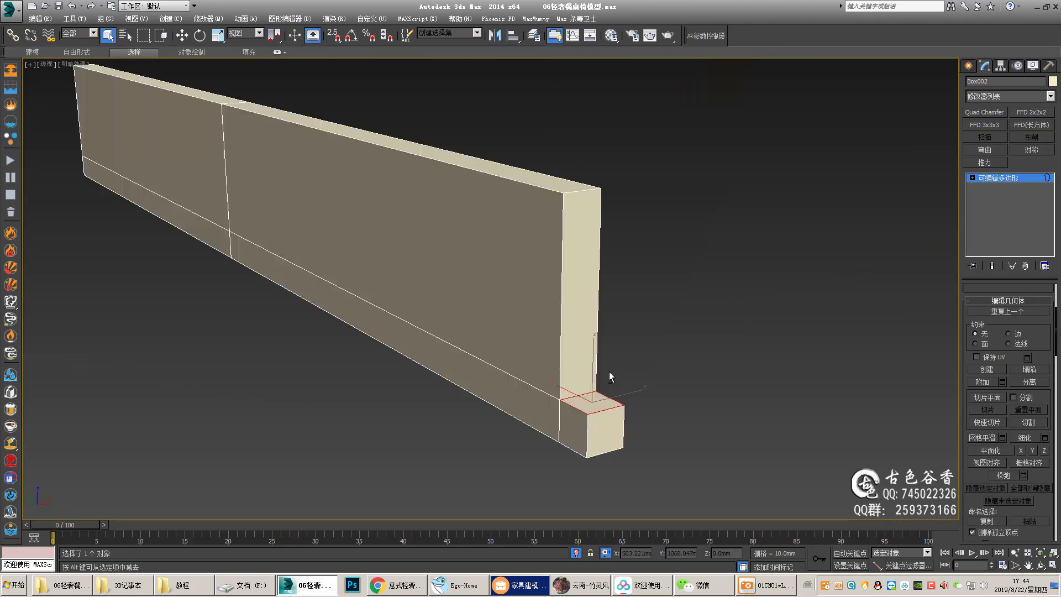
pyautogui.scroll(-3, 609, 371)
pyautogui.keyDown('alt'); pyautogui.moveTo(450, 234); pyautogui.dragTo(444, 248, button='middle'); pyautogui.keyUp('alt')
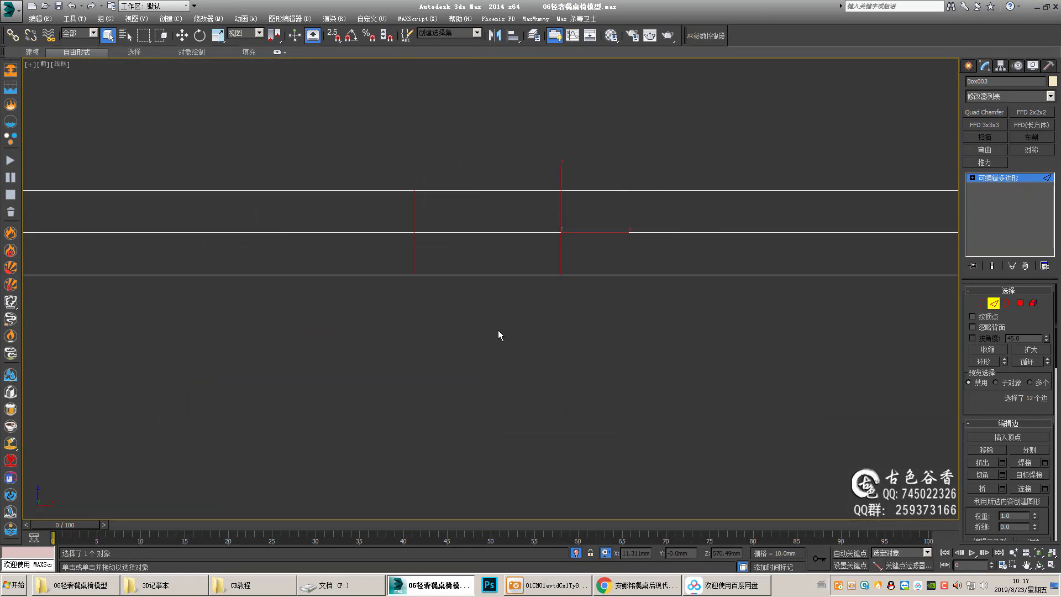
# - Confirm the chamfer on the bar edges and frame the rounded slot outline spline
pyautogui.click(497, 343)
pyautogui.click(969, 65)
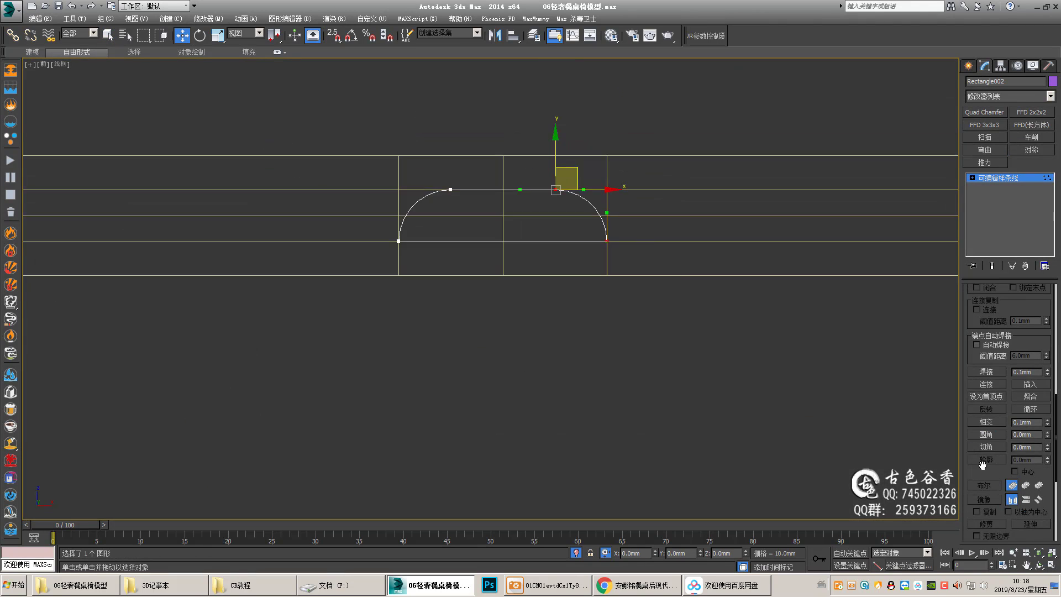
pyautogui.scroll(3, 983, 464)
pyautogui.scroll(-2, 557, 287)
pyautogui.click(558, 287)
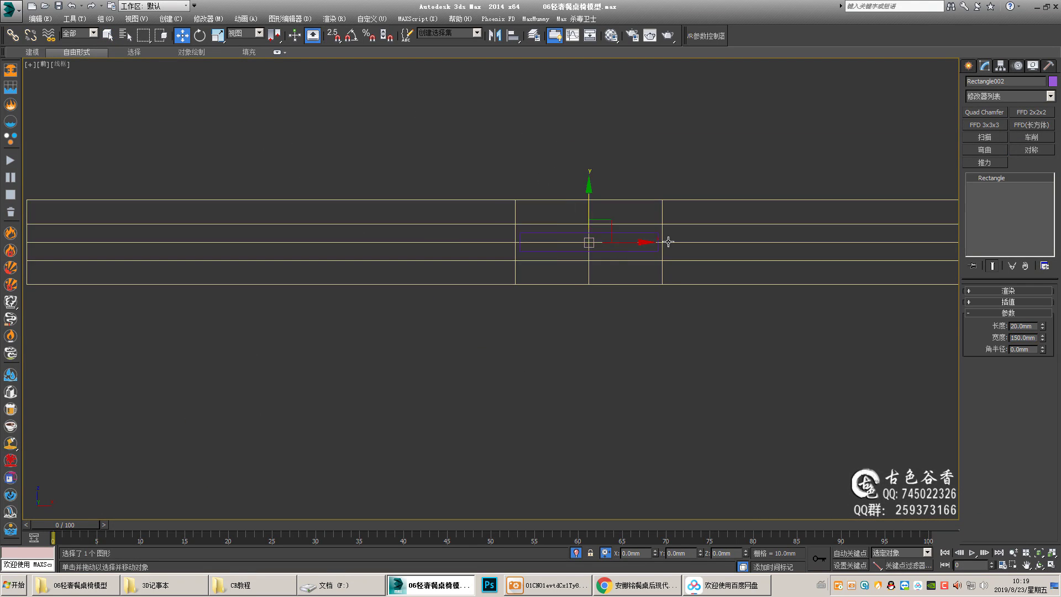
pyautogui.scroll(-3, 668, 241)
pyautogui.moveTo(668, 242); pyautogui.dragTo(614, 278, button='middle')
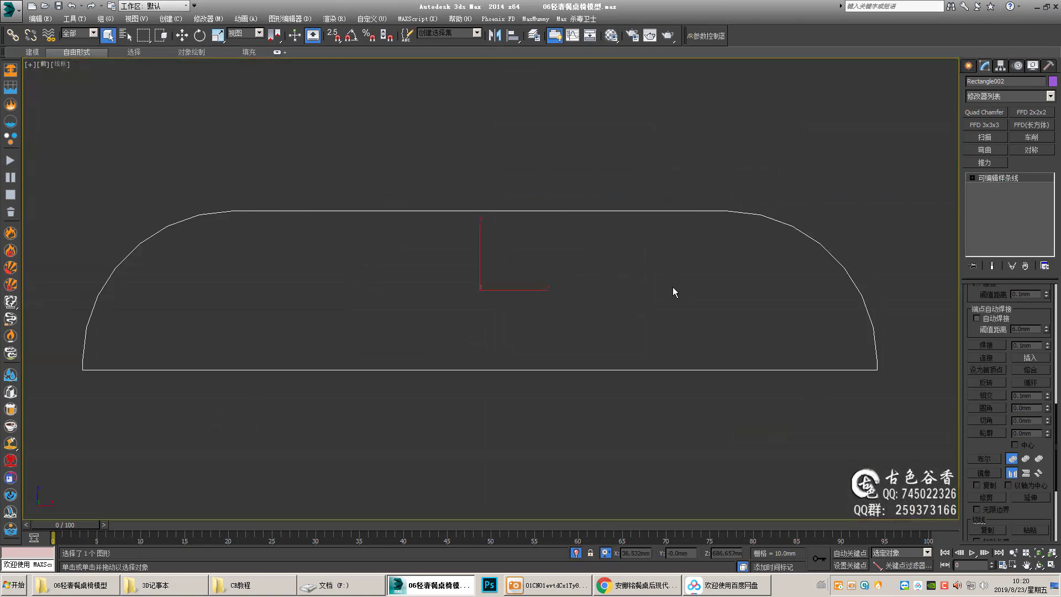
# - Convert the slot outline to Editable Poly and inset its face to add a border
pyautogui.press('4')
pyautogui.click(645, 288)
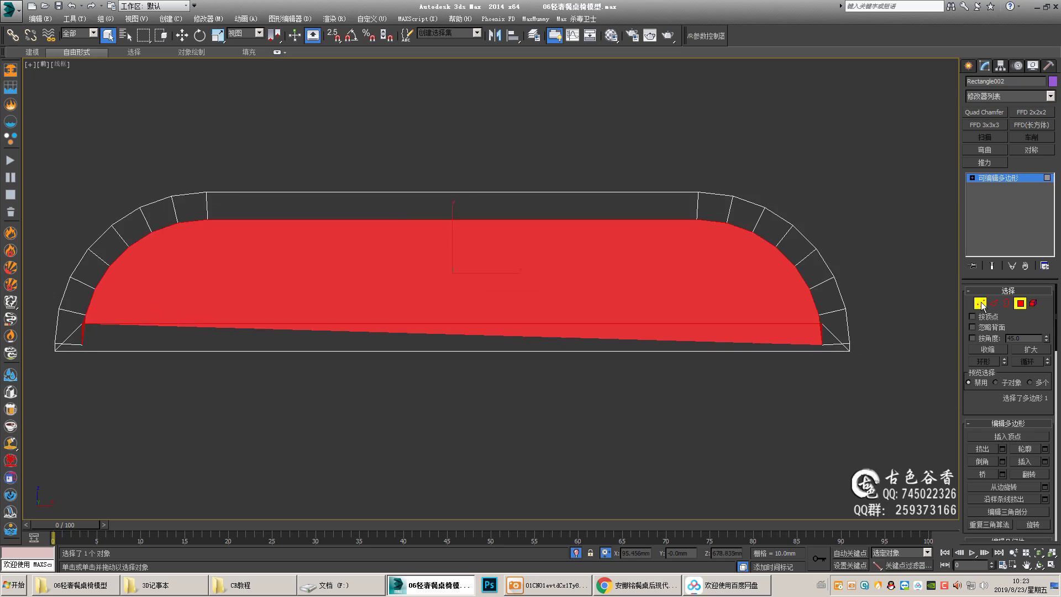
pyautogui.press('2')
pyautogui.scroll(5, 694, 335)
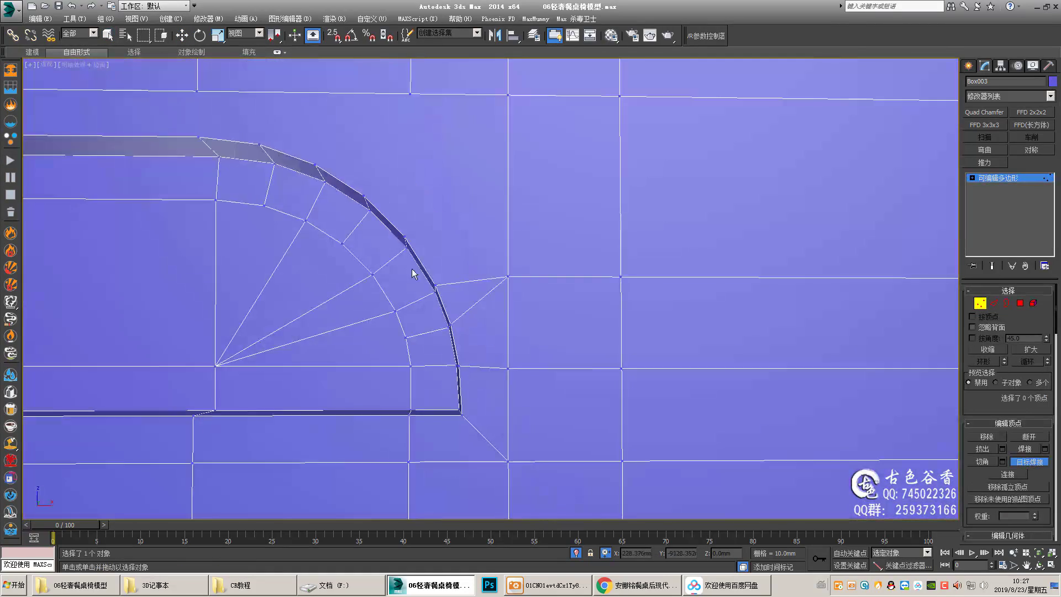
pyautogui.scroll(-2, 412, 274)
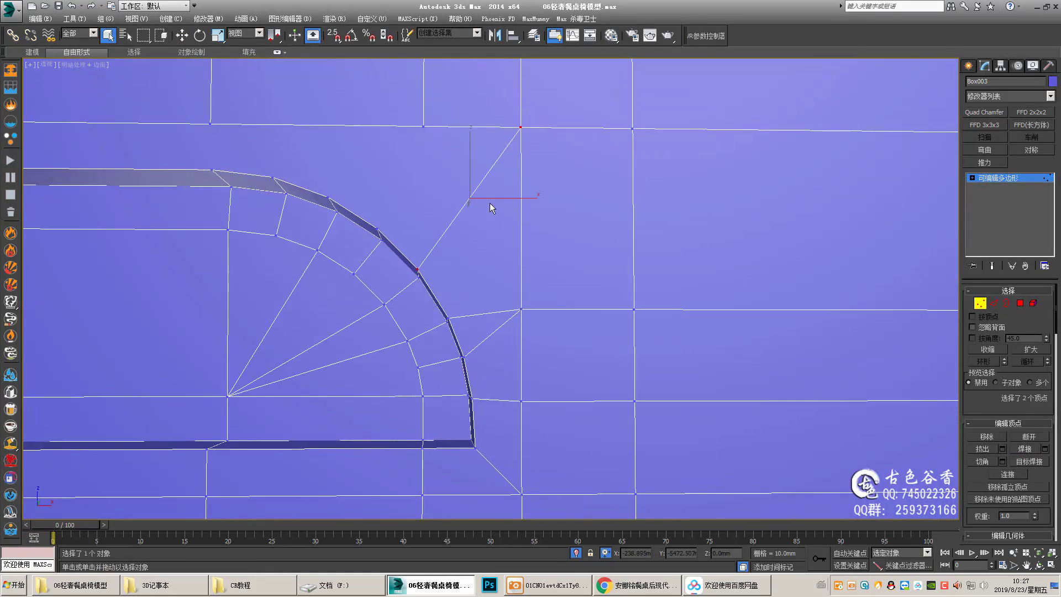
pyautogui.scroll(-2, 490, 207)
pyautogui.scroll(2, 495, 217)
pyautogui.scroll(2, 562, 311)
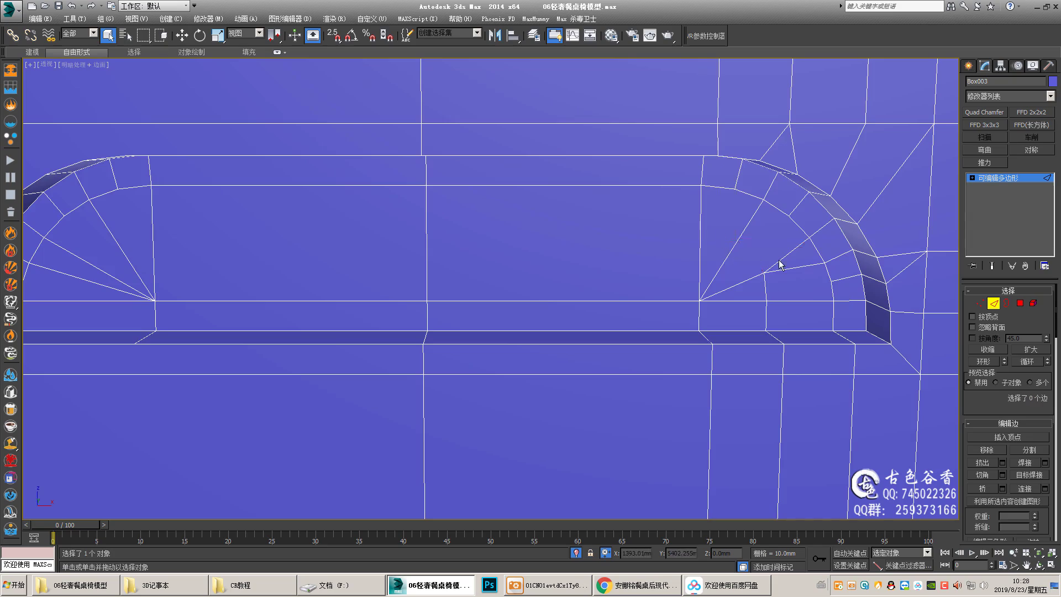
pyautogui.press('1')
pyautogui.scroll(-3, 729, 279)
pyautogui.moveTo(730, 280)
pyautogui.keyDown('alt'); pyautogui.mouseDown(button='middle')
pyautogui.moveTo(379, 208)
pyautogui.moveTo(581, 249)
pyautogui.mouseUp(button='middle'); pyautogui.keyUp('alt')
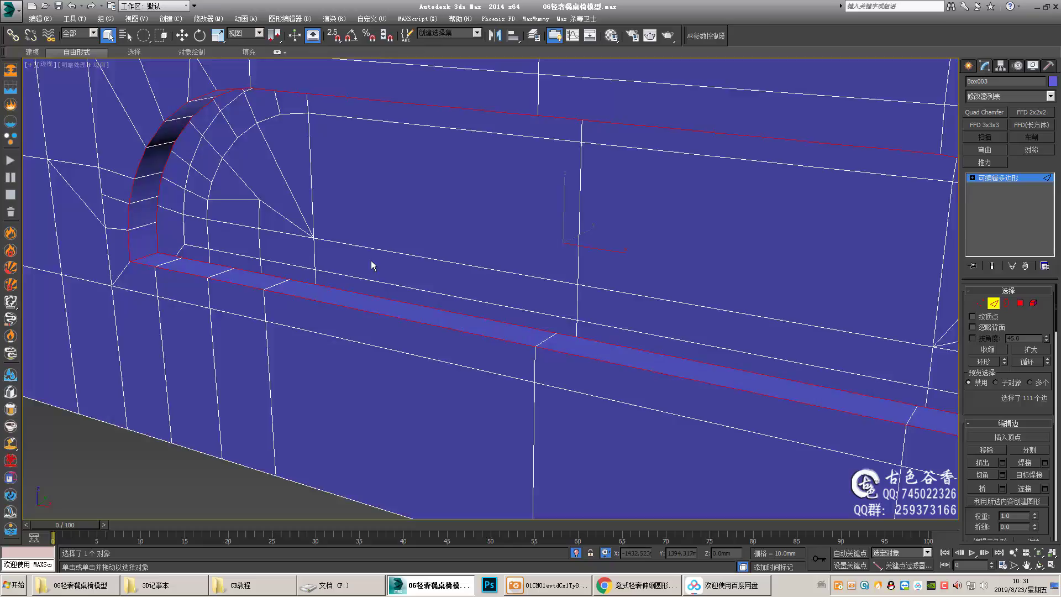
# - Try a Quad Chamfer on the rounded slot and undo it
pyautogui.moveTo(371, 266)
pyautogui.keyDown('alt'); pyautogui.mouseDown(button='middle')
pyautogui.moveTo(579, 362)
pyautogui.moveTo(675, 356)
pyautogui.mouseUp(button='middle'); pyautogui.keyUp('alt')
pyautogui.scroll(2, 675, 356)
pyautogui.scroll(-2, 429, 306)
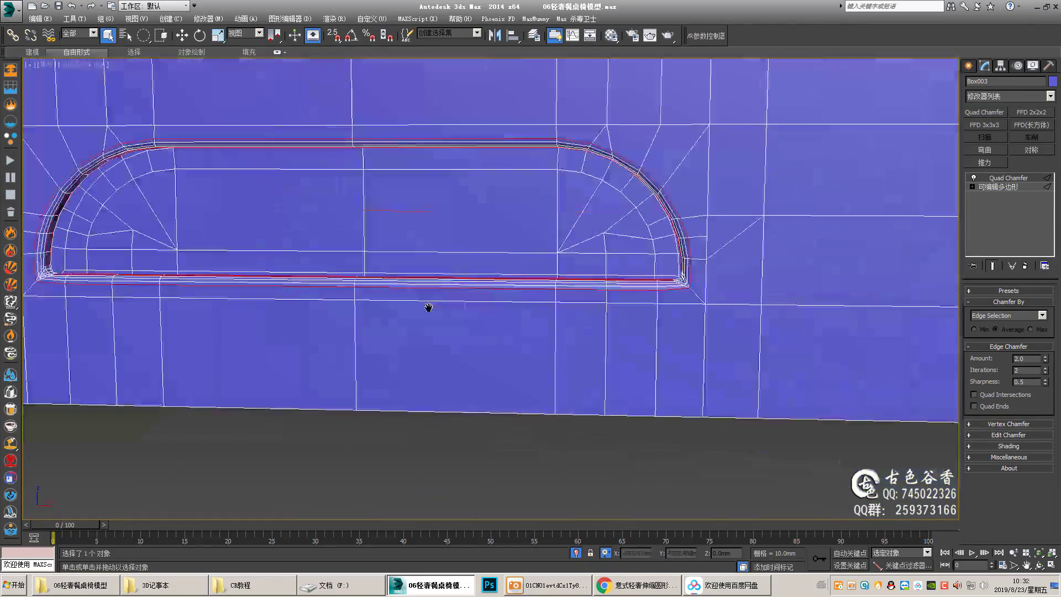
pyautogui.hotkey('ctrl', 'z')
# - Test a Symmetry modifier on the long board in front view, then undo it
pyautogui.moveTo(429, 306)
pyautogui.keyDown('alt'); pyautogui.mouseDown(button='middle')
pyautogui.moveTo(764, 300)
pyautogui.moveTo(626, 291)
pyautogui.mouseUp(button='middle'); pyautogui.keyUp('alt')
pyautogui.scroll(-3, 626, 291)
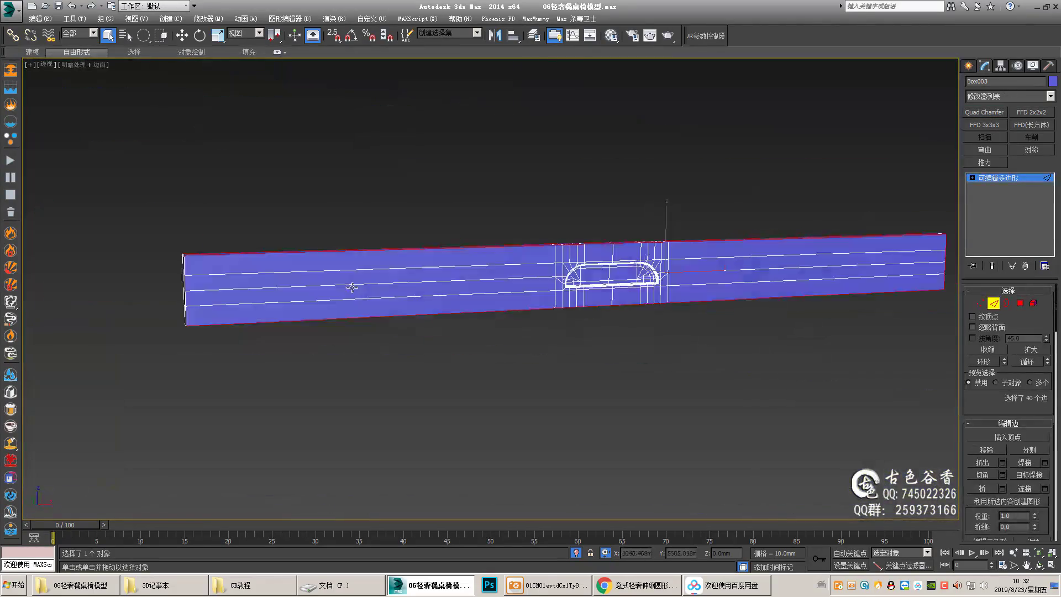
pyautogui.press('f')
pyautogui.press('w')
pyautogui.scroll(5, 615, 301)
pyautogui.scroll(-2, 675, 298)
pyautogui.click(1032, 150)
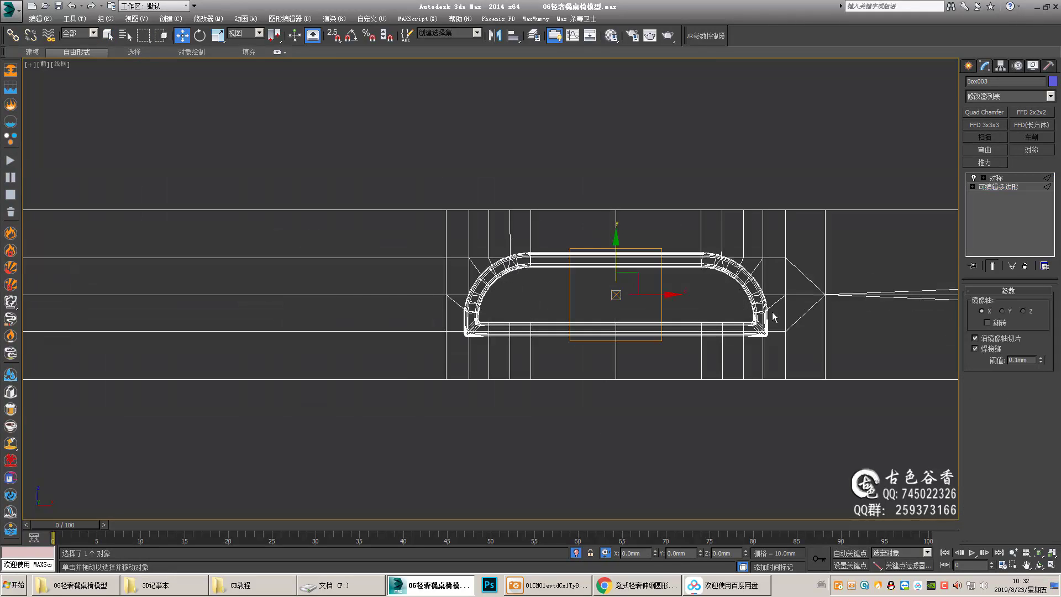
pyautogui.hotkey('ctrl', 'z')
pyautogui.scroll(-2, 545, 310)
pyautogui.press('F3')
# - Round the edge loop at the board's end with Quad Chamfer
pyautogui.keyDown('alt'); pyautogui.moveTo(545, 310); pyautogui.dragTo(671, 310, button='middle'); pyautogui.keyUp('alt')
pyautogui.scroll(3, 507, 284)
pyautogui.scroll(3, 493, 281)
pyautogui.scroll(-3, 493, 280)
pyautogui.scroll(3, 518, 310)
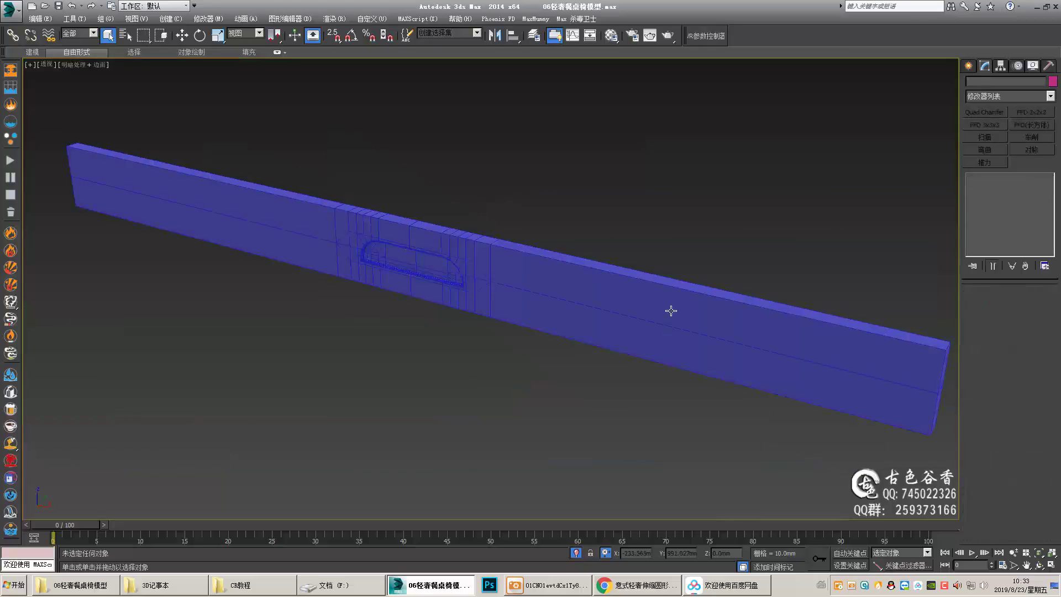
pyautogui.scroll(3, 671, 310)
pyautogui.doubleClick(748, 325)
pyautogui.scroll(-3, 747, 325)
pyautogui.moveTo(374, 280)
pyautogui.keyDown('alt'); pyautogui.mouseDown(button='middle')
pyautogui.moveTo(233, 372)
pyautogui.moveTo(331, 300)
pyautogui.mouseUp(button='middle'); pyautogui.keyUp('alt')
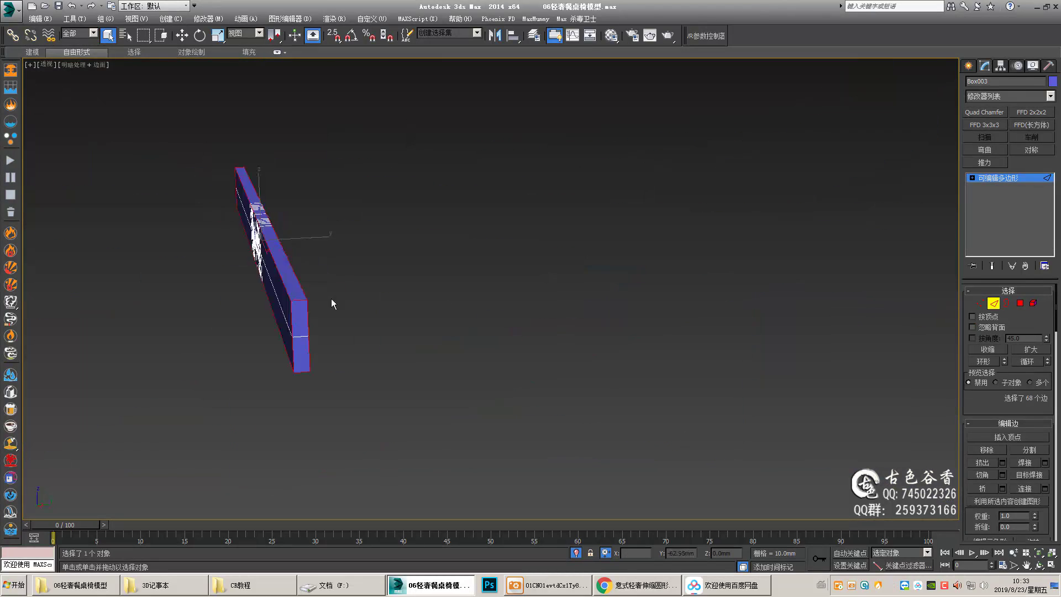
pyautogui.click(984, 112)
pyautogui.scroll(5, 575, 343)
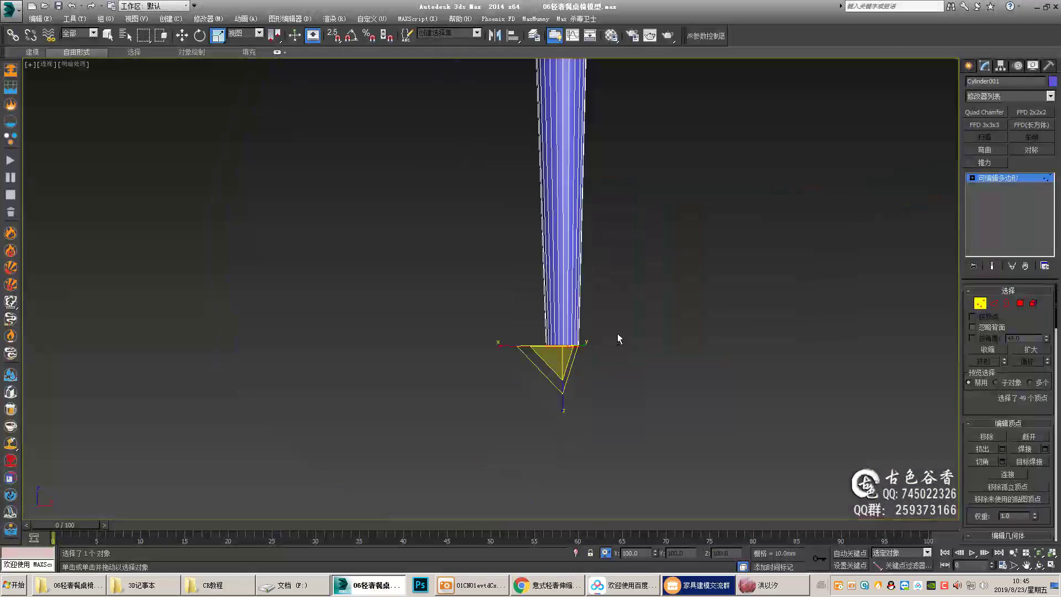
# - Move the leg's selected vertices in front view and cancel a trial edge extrusion
pyautogui.press('f')
pyautogui.press('w')
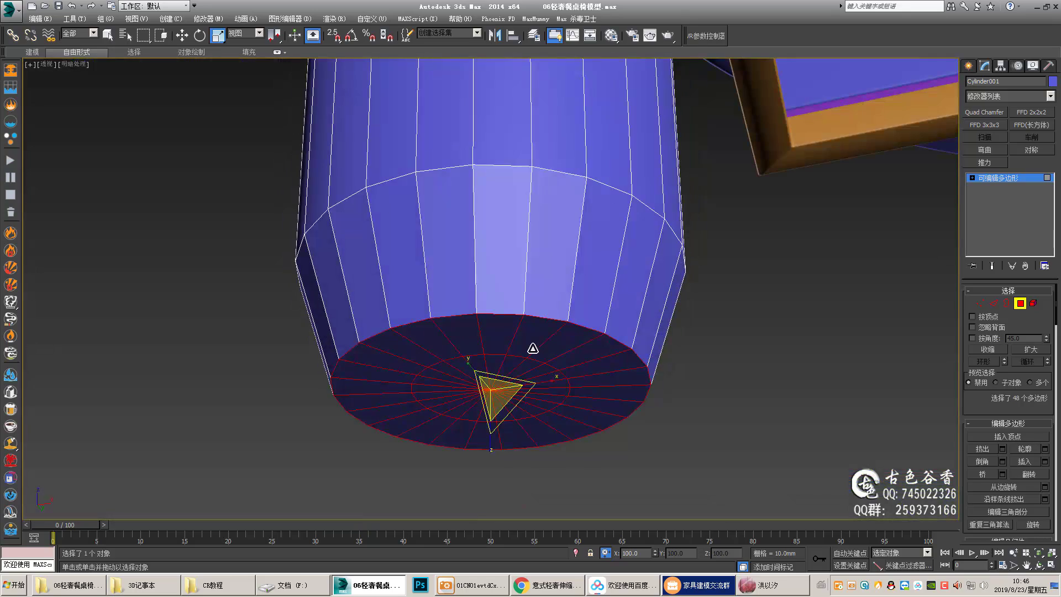
pyautogui.press('q')
pyautogui.moveTo(532, 355)
pyautogui.keyDown('alt'); pyautogui.mouseDown(button='middle')
pyautogui.moveTo(529, 331)
pyautogui.moveTo(525, 354)
pyautogui.mouseUp(button='middle'); pyautogui.keyUp('alt')
pyautogui.scroll(2, 525, 332)
pyautogui.hotkey('shift', 'e')
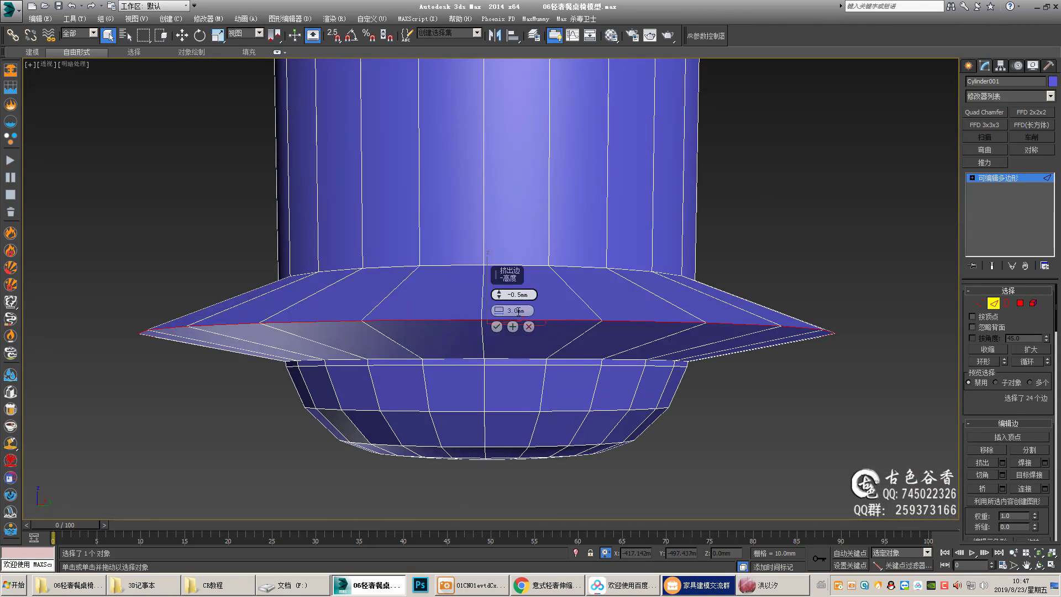
pyautogui.click(528, 326)
# - Connect the leg's vertical edges into a new loop near the bottom and move it
pyautogui.hotkey('ctrl', 'shift', 'e')
pyautogui.scroll(-3, 616, 321)
pyautogui.scroll(-3, 553, 323)
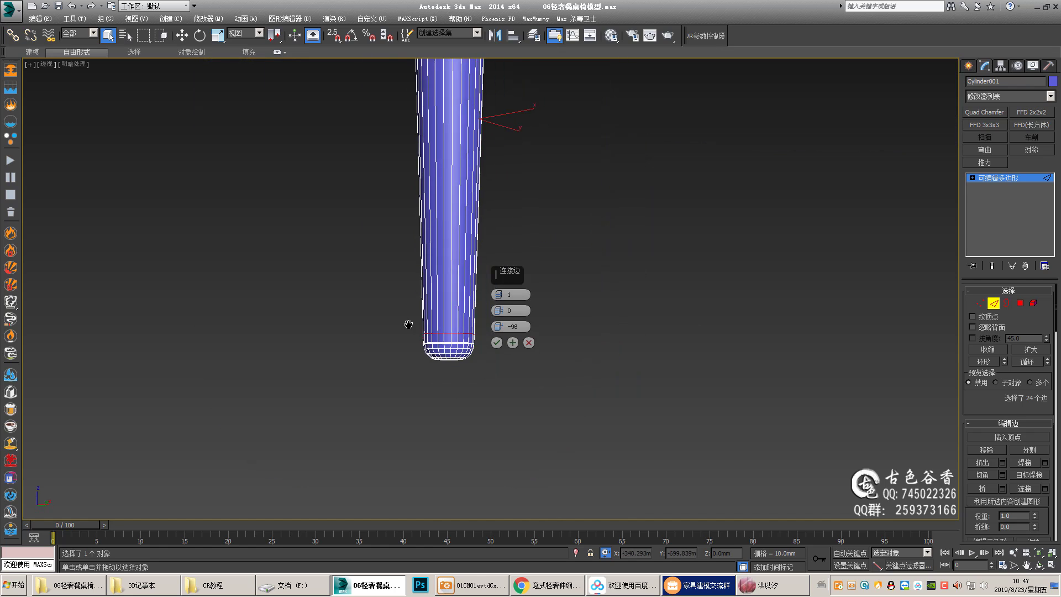
pyautogui.moveTo(408, 325); pyautogui.dragTo(436, 325, button='middle')
pyautogui.scroll(5, 497, 344)
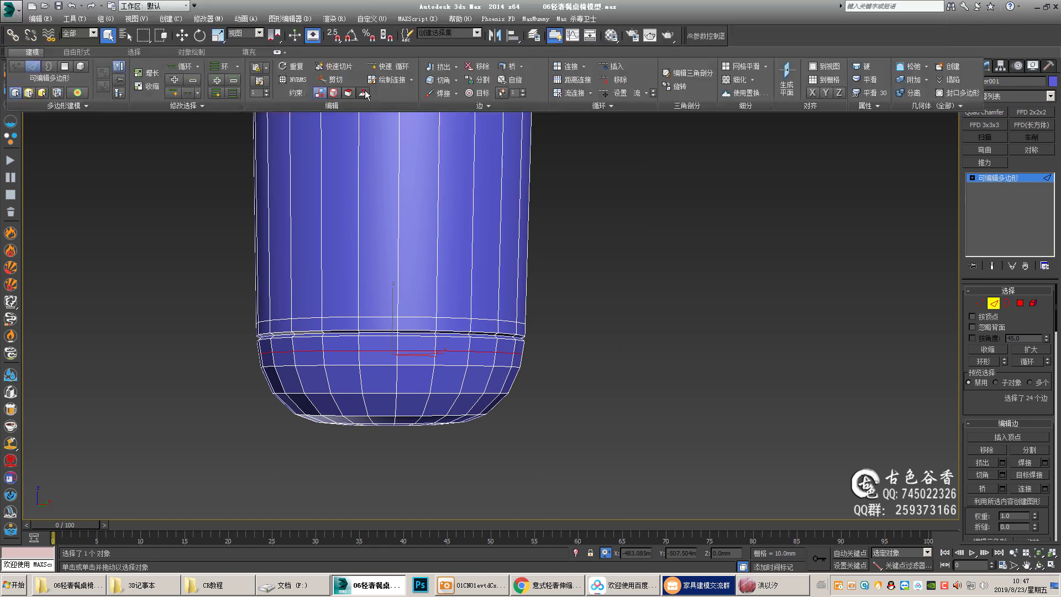
pyautogui.press('w')
pyautogui.scroll(3, 425, 314)
pyautogui.press('f')
pyautogui.press('F3')
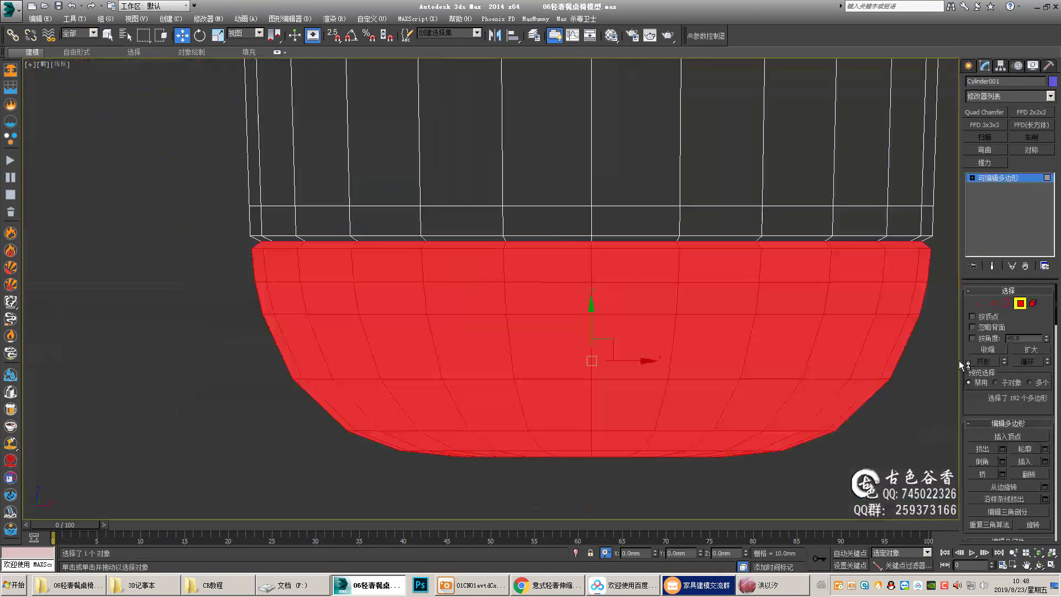
pyautogui.click(989, 346)
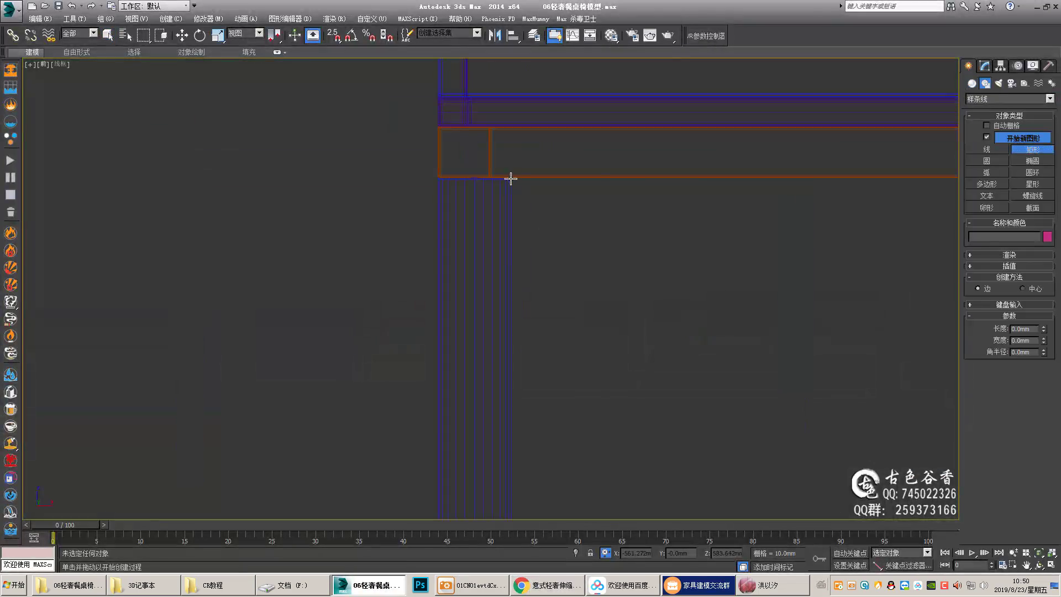
# - Convert the rectangle to an editable spline, then inset the bracket face to add a border
pyautogui.rightClick(546, 209)
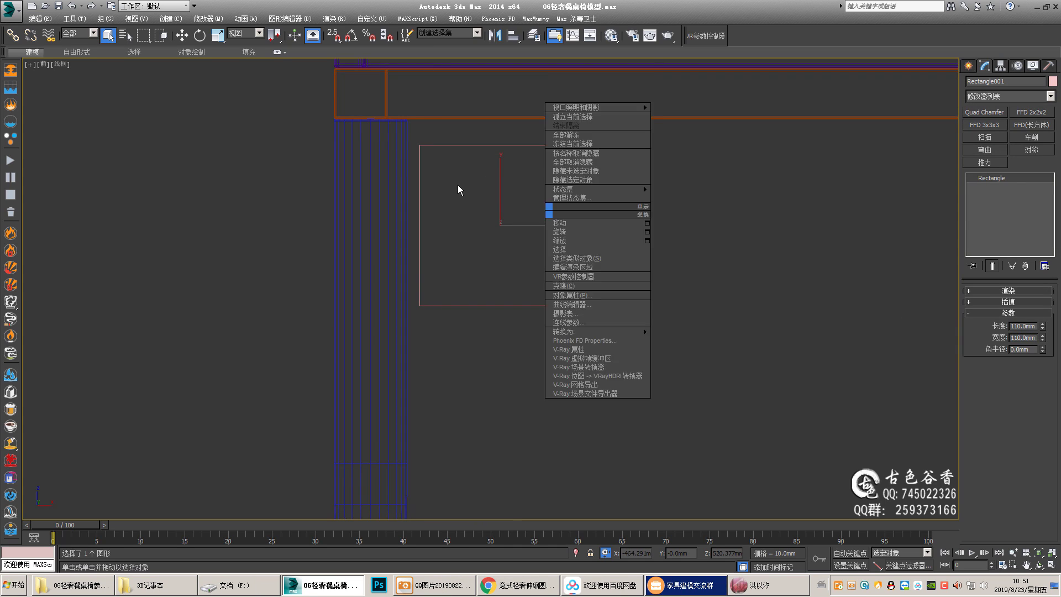
pyautogui.click(717, 329)
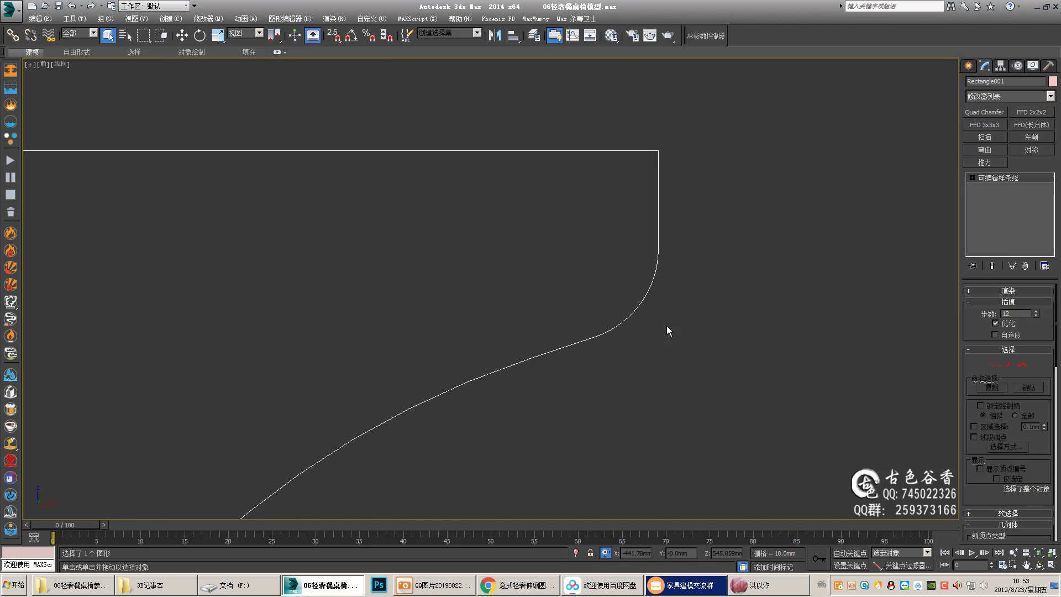
pyautogui.press('4')
pyautogui.click(639, 289)
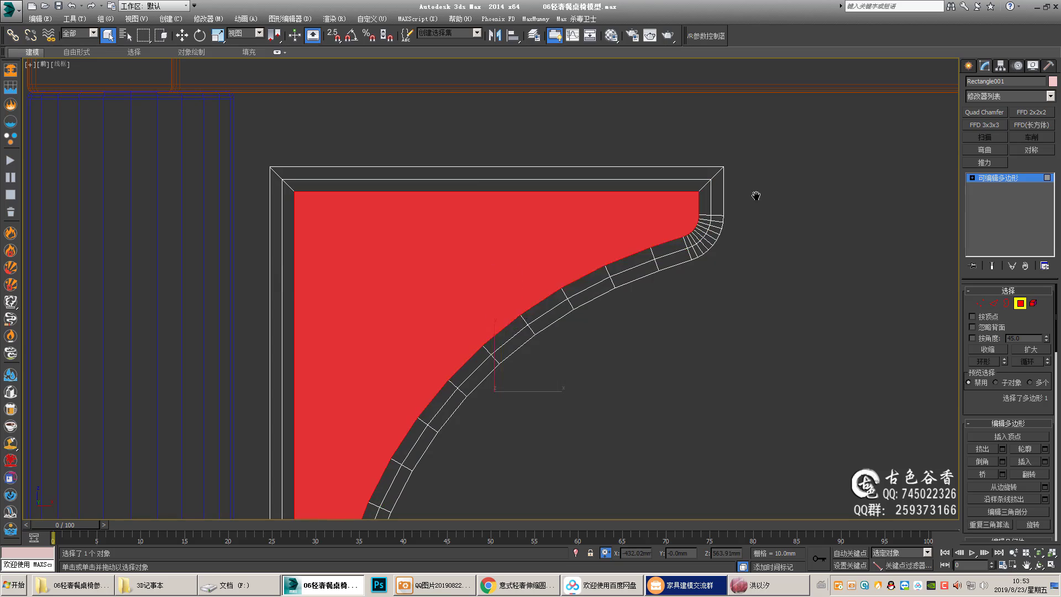
pyautogui.rightClick(513, 265)
pyautogui.click(463, 263)
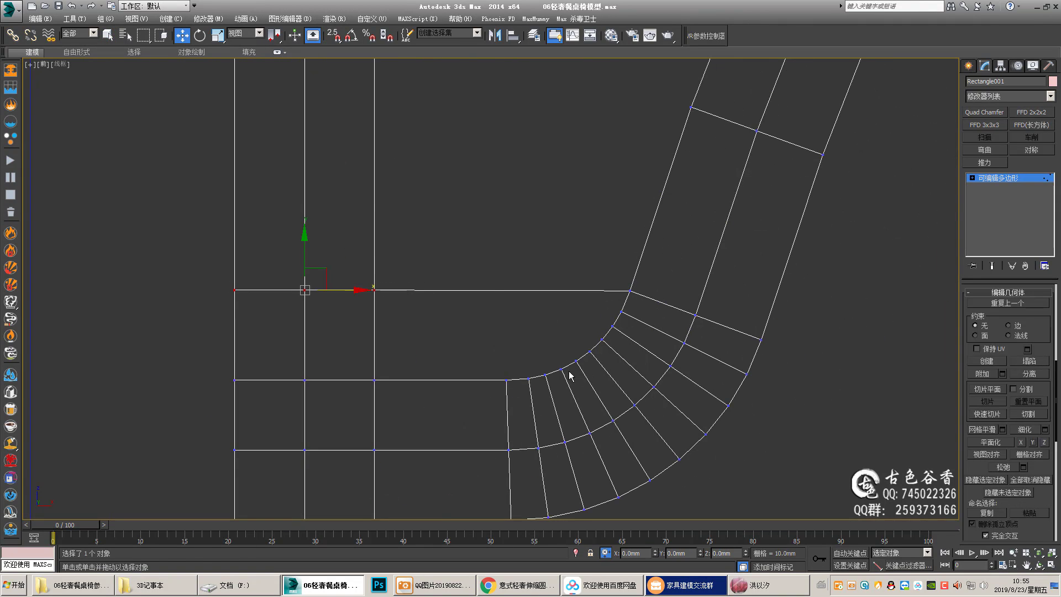
# - Cut new edges across the bracket's face
pyautogui.scroll(-3, 570, 376)
pyautogui.scroll(-3, 571, 376)
pyautogui.scroll(4, 475, 371)
pyautogui.scroll(3, 542, 362)
pyautogui.press('q')
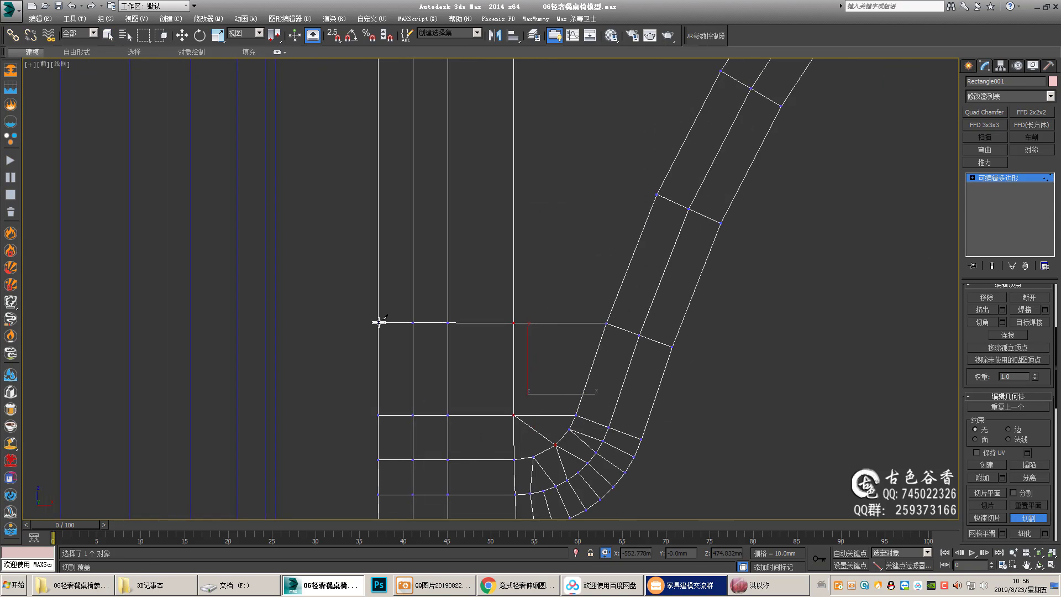
pyautogui.rightClick(283, 290)
# - Connect 5 new edges along the top of the bracket
pyautogui.scroll(-4, 512, 288)
pyautogui.press('1')
pyautogui.scroll(2, 509, 335)
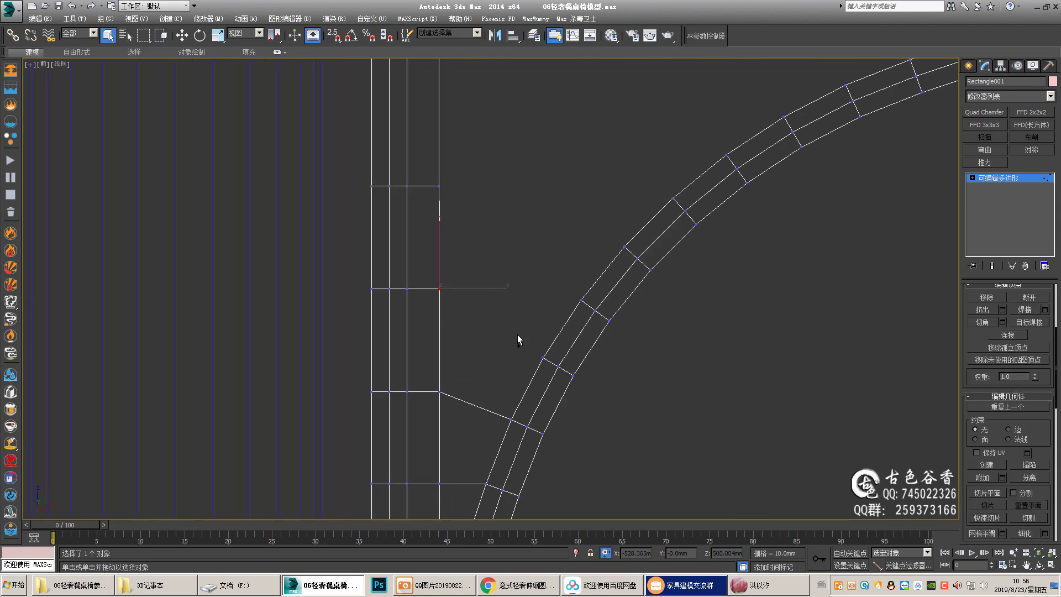
pyautogui.scroll(-2, 520, 326)
pyautogui.press('2')
pyautogui.scroll(2, 634, 249)
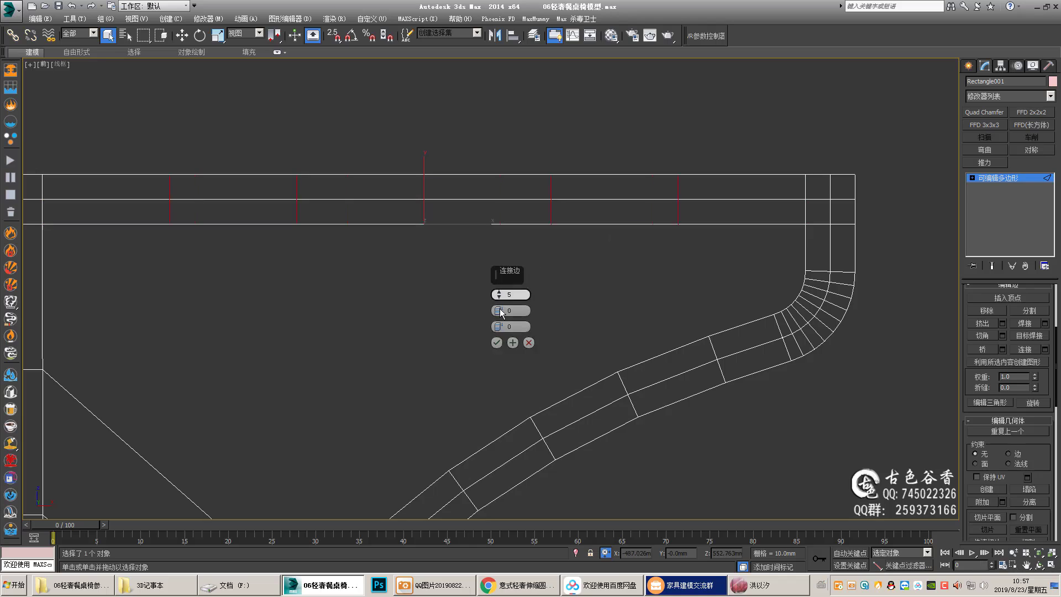
pyautogui.click(496, 343)
pyautogui.scroll(-2, 605, 205)
# - Adjust bracket vertices and cut one more edge across to keep all faces quads
pyautogui.press('1')
pyautogui.press('w')
pyautogui.scroll(2, 630, 395)
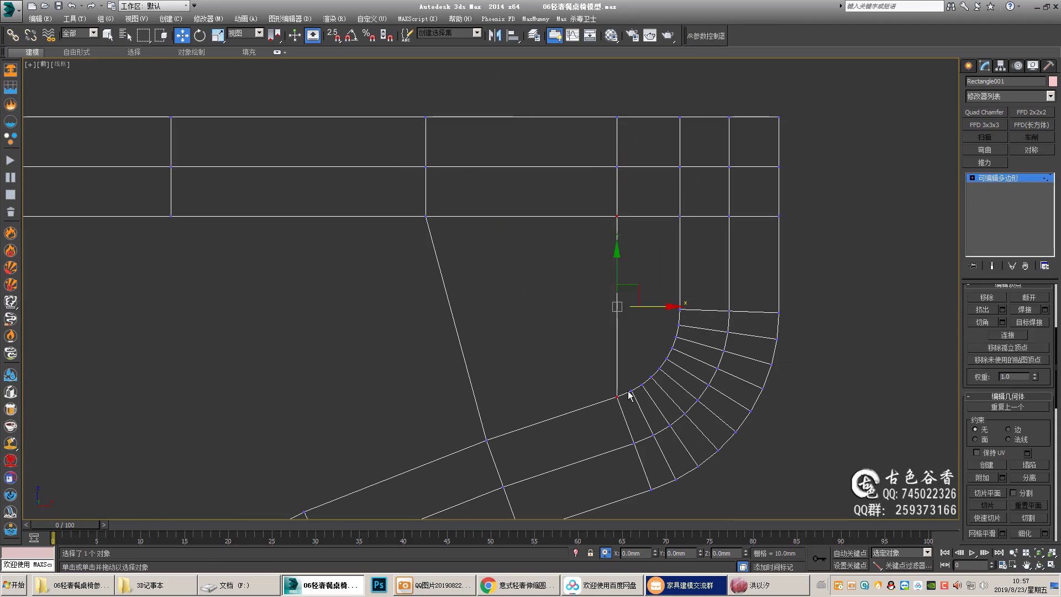
pyautogui.scroll(-3, 630, 396)
pyautogui.press('q')
pyautogui.press('2')
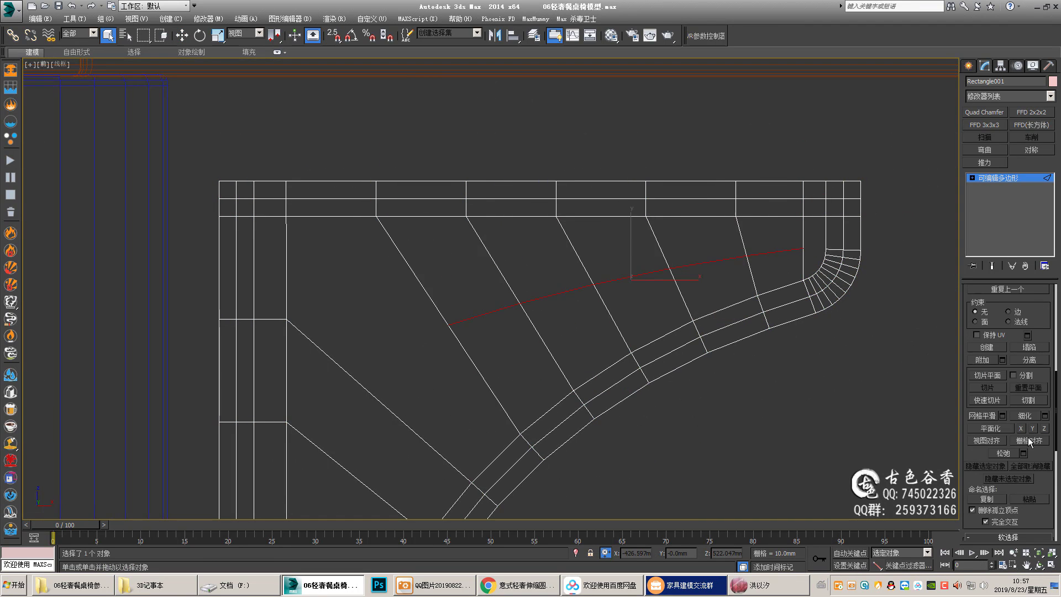
pyautogui.click(217, 254)
pyautogui.rightClick(218, 253)
pyautogui.scroll(2, 552, 351)
pyautogui.scroll(2, 656, 380)
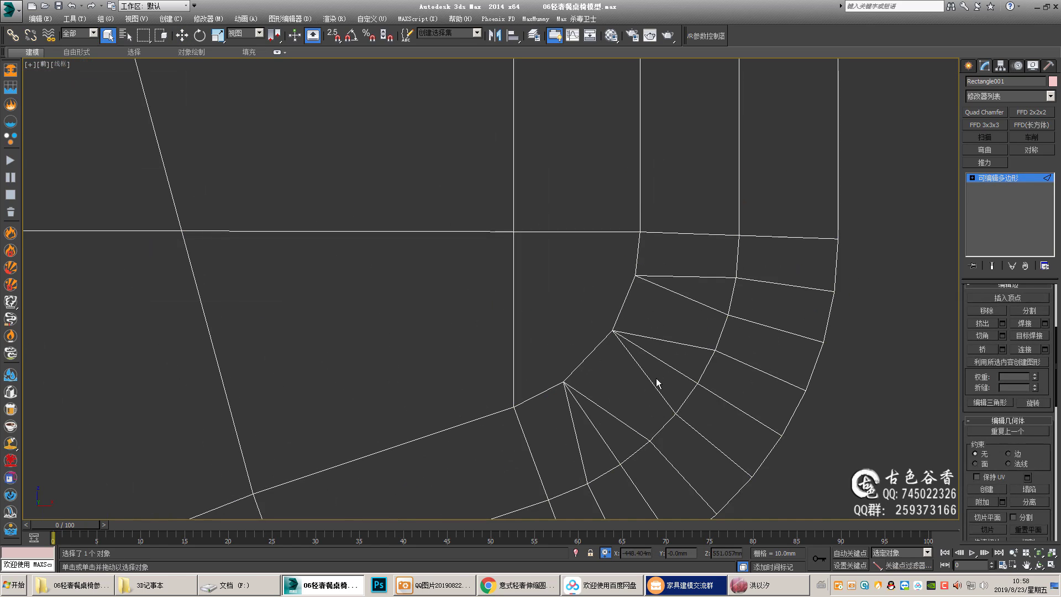
pyautogui.scroll(-2, 701, 296)
pyautogui.press('1')
pyautogui.scroll(-3, 639, 317)
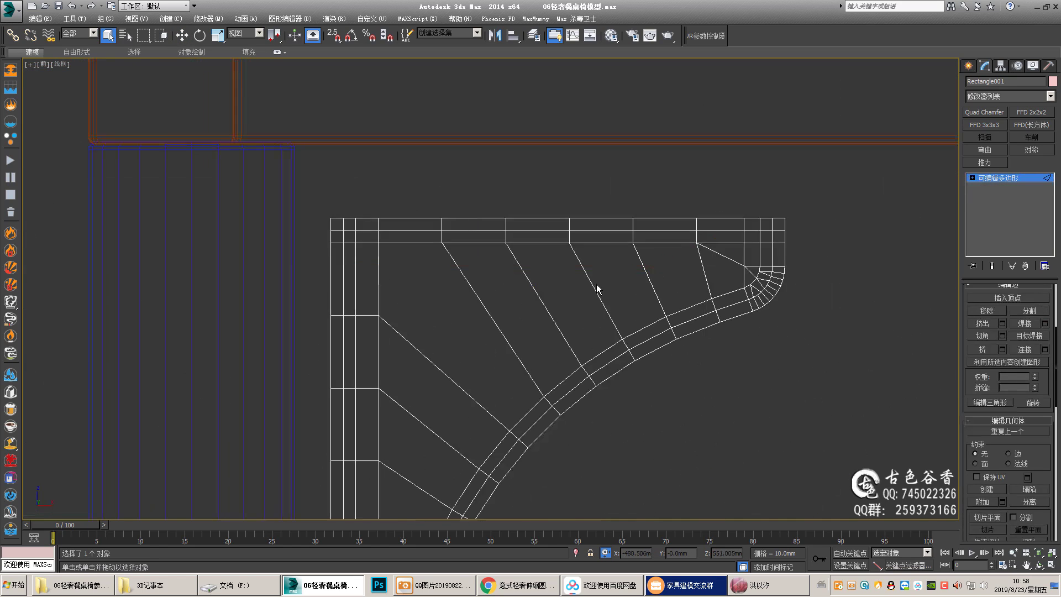
# - Inspect the bracket's thickness in the shaded perspective view
pyautogui.moveTo(597, 287); pyautogui.dragTo(472, 200, button='middle')
pyautogui.scroll(4, 490, 345)
pyautogui.press('2')
pyautogui.scroll(-3, 483, 231)
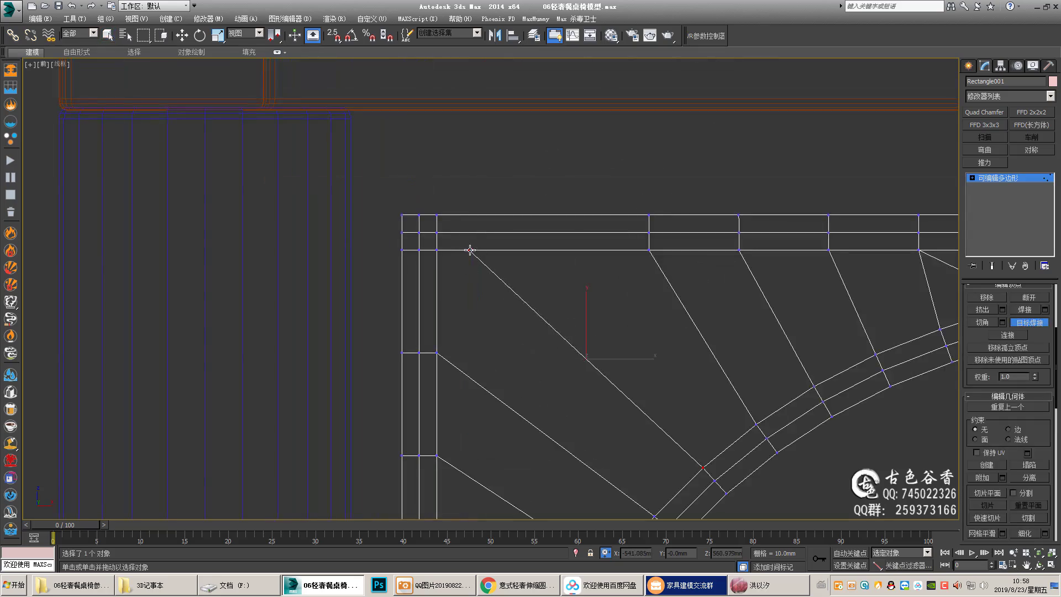
pyautogui.scroll(-2, 497, 248)
pyautogui.press('p')
pyautogui.press('F3')
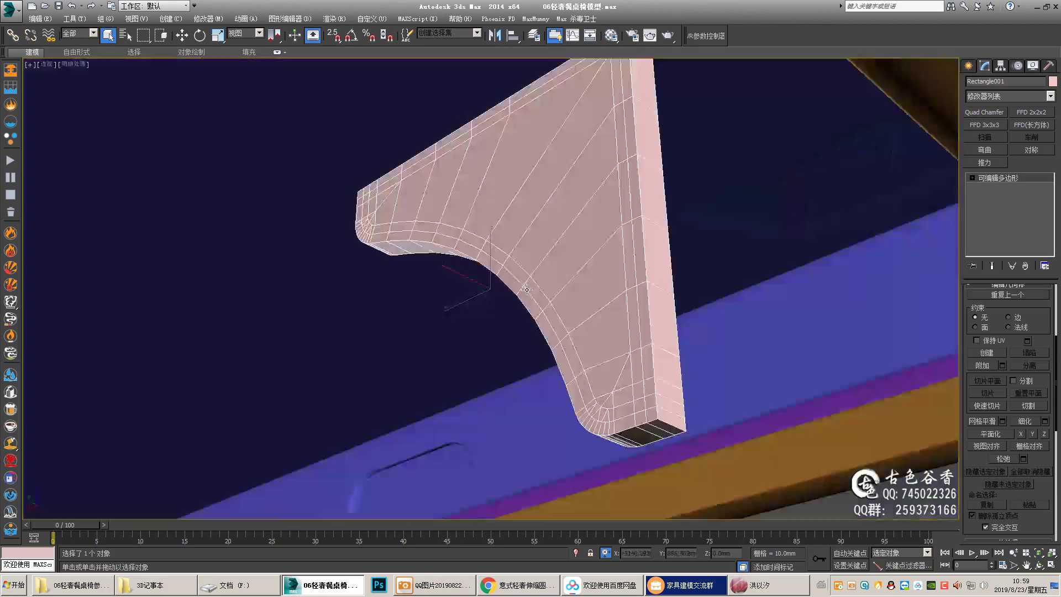
pyautogui.moveTo(645, 282)
pyautogui.keyDown('alt'); pyautogui.mouseDown(button='middle')
pyautogui.moveTo(561, 243)
pyautogui.moveTo(601, 303)
pyautogui.moveTo(429, 215)
pyautogui.mouseUp(button='middle'); pyautogui.keyUp('alt')
# - Add a Quad Chamfer to the corner bracket's edges
pyautogui.press('2')
pyautogui.click(984, 112)
pyautogui.scroll(3, 497, 277)
pyautogui.scroll(3, 553, 304)
pyautogui.scroll(-5, 916, 347)
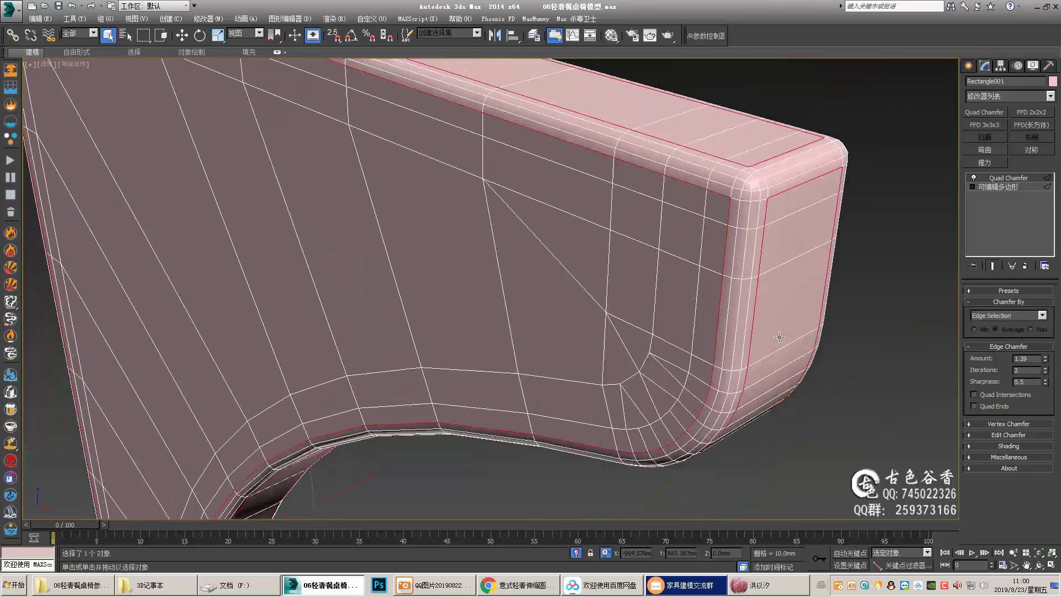
pyautogui.keyDown('alt'); pyautogui.moveTo(917, 347); pyautogui.dragTo(546, 364, button='middle'); pyautogui.keyUp('alt')
pyautogui.click(545, 363)
# - Switch between front, top and perspective views to locate the rectangle frame
pyautogui.press('f')
pyautogui.press('F3')
pyautogui.hotkey('ctrl', 'z')
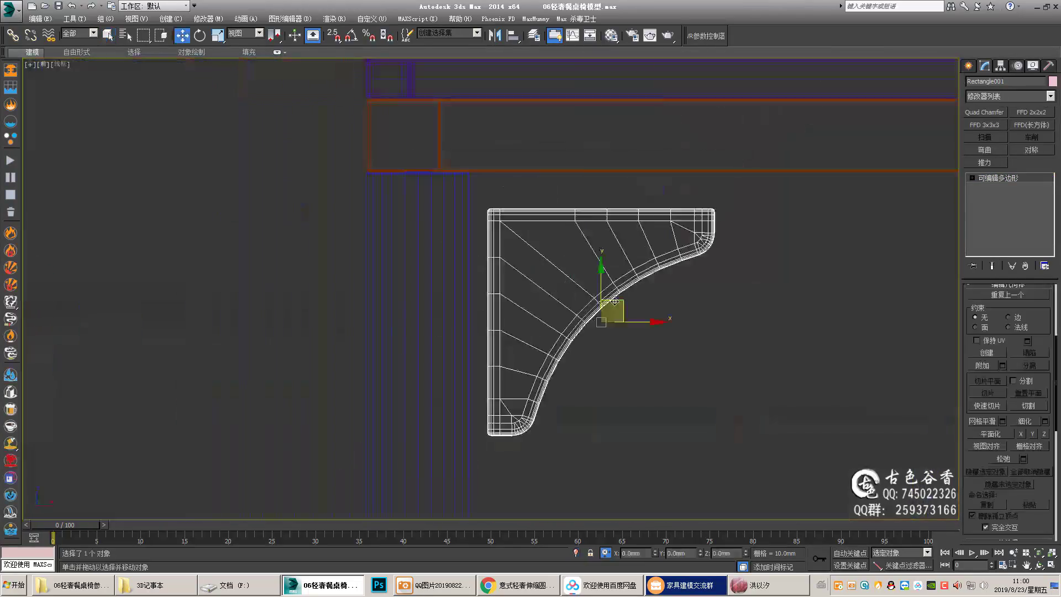
pyautogui.press('w')
pyautogui.scroll(4, 511, 244)
pyautogui.press('s')
pyautogui.hotkey('shift', 'z')
pyautogui.press('t')
pyautogui.press('F3')
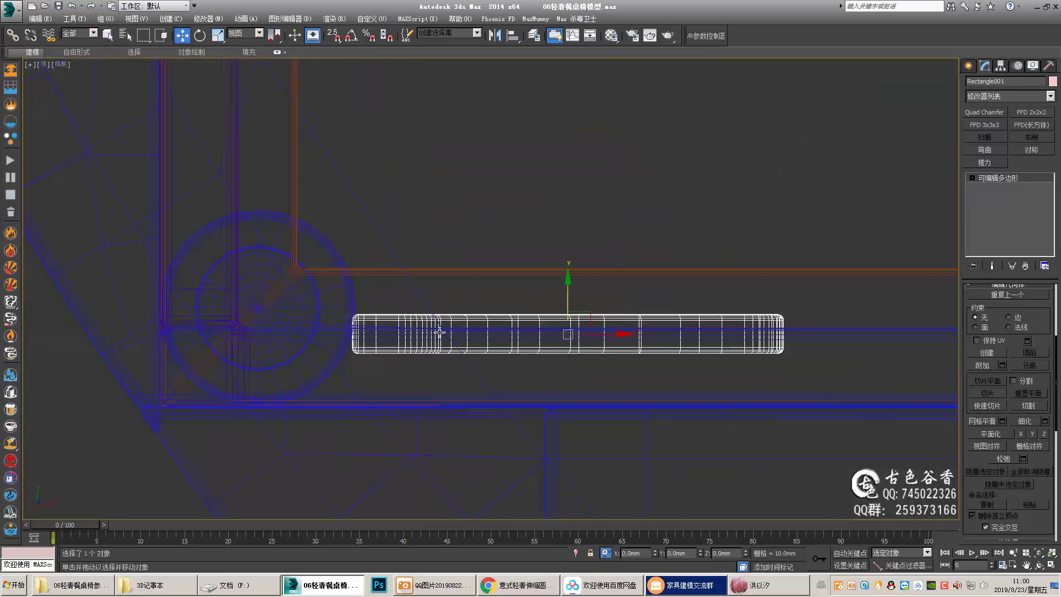
pyautogui.scroll(5, 439, 306)
pyautogui.hotkey('shift', 'z')
pyautogui.hotkey('shift', 'y')
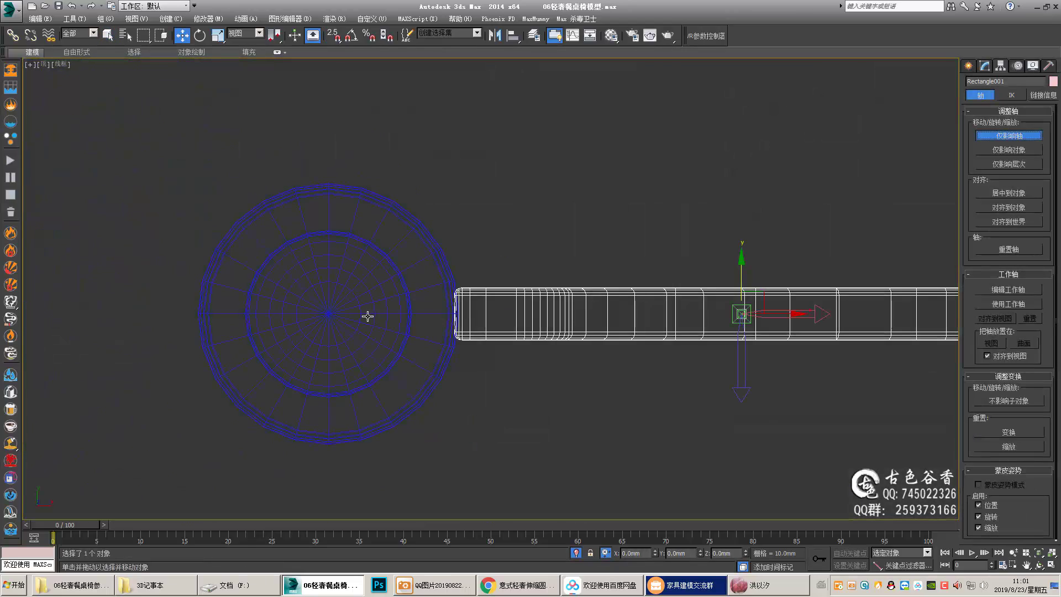
pyautogui.hotkey('alt', 'a')
pyautogui.press('Return')
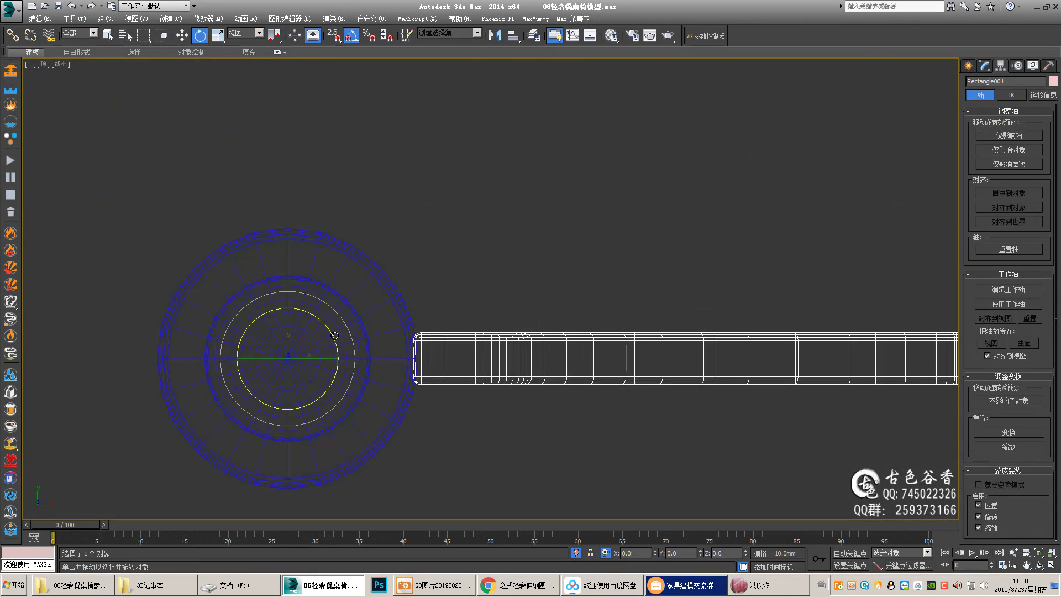
pyautogui.scroll(-5, 677, 284)
# - Align the second rectangle frame's pivot to the centre of table top Circle004
pyautogui.click(343, 221)
pyautogui.scroll(6, 592, 218)
pyautogui.click(1009, 135)
pyautogui.hotkey('alt', 'a')
pyautogui.click(529, 354)
pyautogui.press('Return')
pyautogui.press('z')
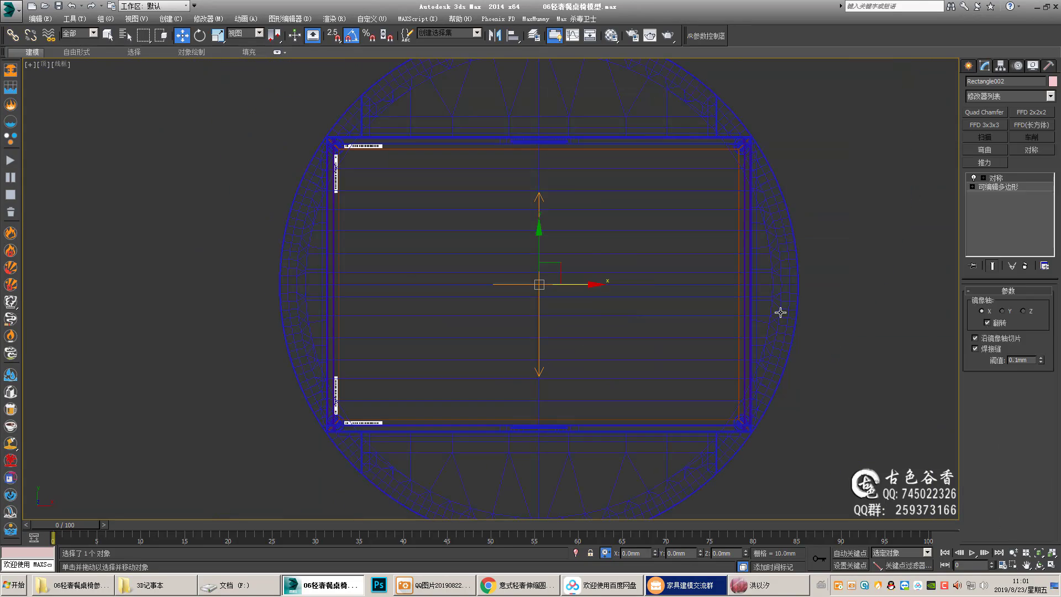
# - Orbit the table in the perspective view and clear the selection
pyautogui.hotkey('shift', 'y')
pyautogui.click(615, 287)
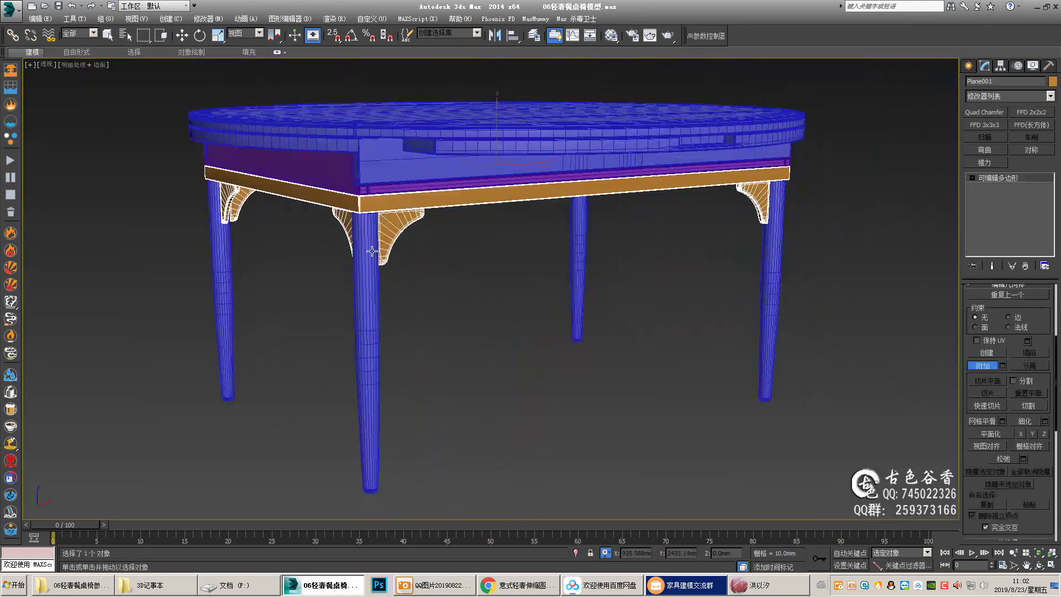
pyautogui.keyDown('alt'); pyautogui.moveTo(384, 334); pyautogui.dragTo(420, 225, button='middle'); pyautogui.keyUp('alt')
pyautogui.click(420, 225)
pyautogui.press('q')
pyautogui.click(632, 330)
# - Look down on the table and compare it with the chair reference photo in ACDSee
pyautogui.keyDown('alt'); pyautogui.moveTo(632, 329); pyautogui.dragTo(378, 246, button='middle'); pyautogui.keyUp('alt')
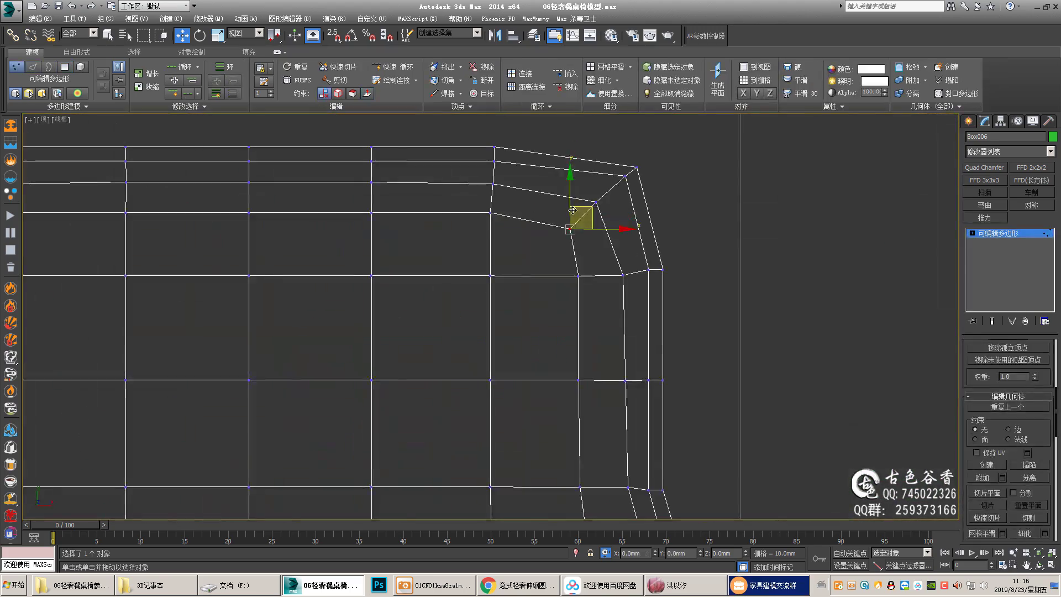
pyautogui.click(433, 580)
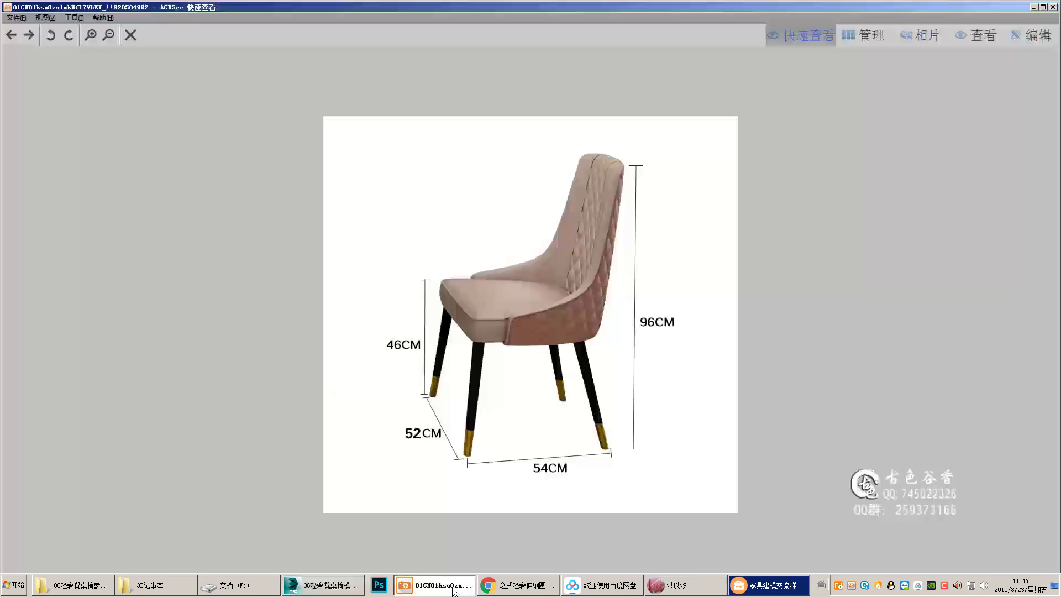
pyautogui.click(432, 580)
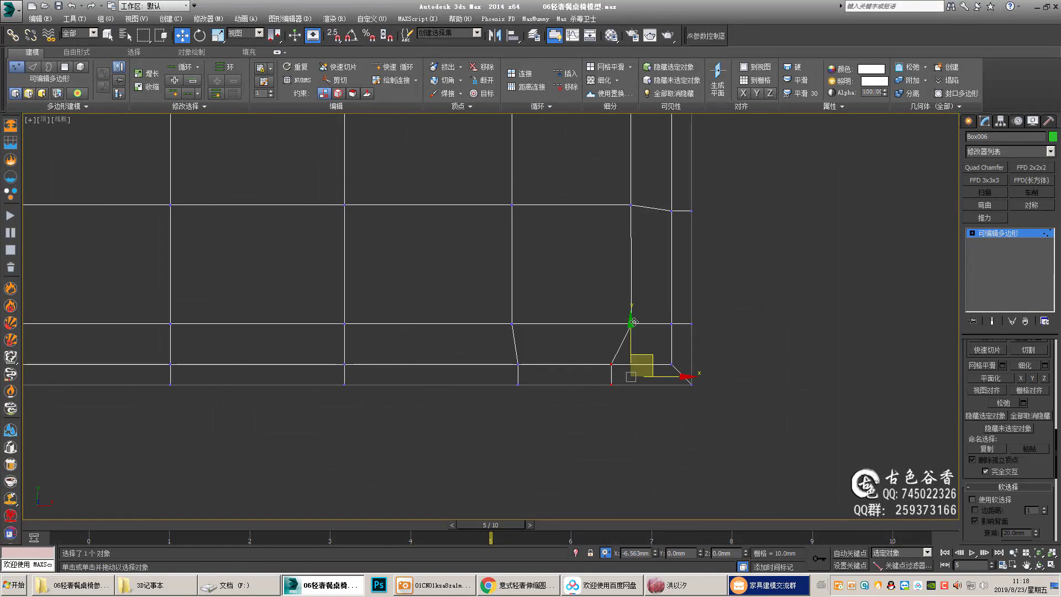
# - Inset the seat's top faces by 16.695 mm
pyautogui.scroll(-5, 634, 322)
pyautogui.moveTo(540, 355)
pyautogui.mouseDown(button='middle')
pyautogui.moveTo(624, 339)
pyautogui.moveTo(592, 360)
pyautogui.mouseUp(button='middle')
pyautogui.press('4')
pyautogui.hotkey('ctrl', 'a')
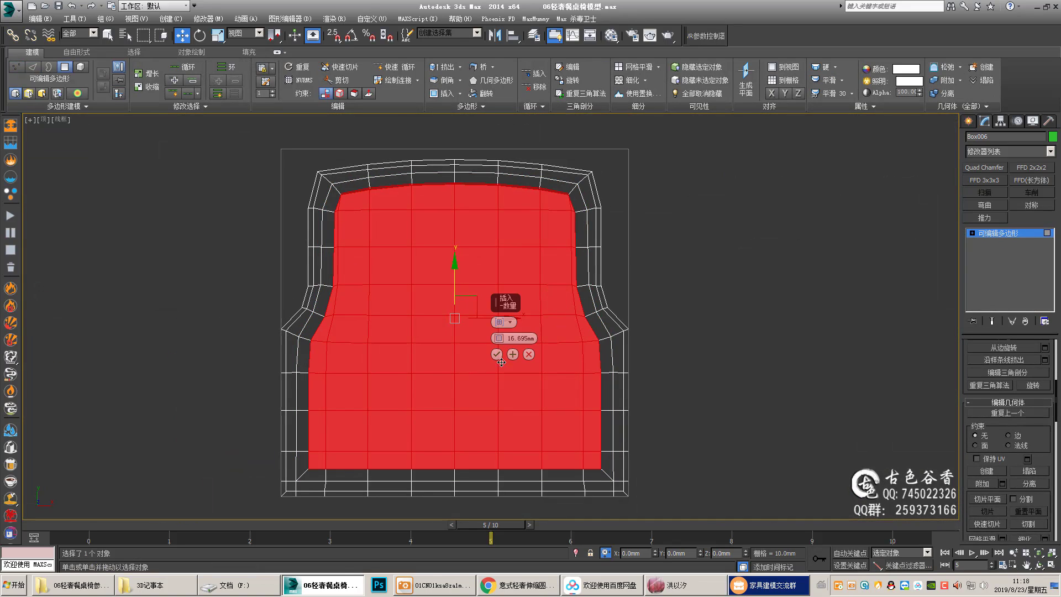
pyautogui.click(497, 354)
# - Move the seat's corner vertices to reshape the inset border corners
pyautogui.press('2')
pyautogui.scroll(8, 681, 238)
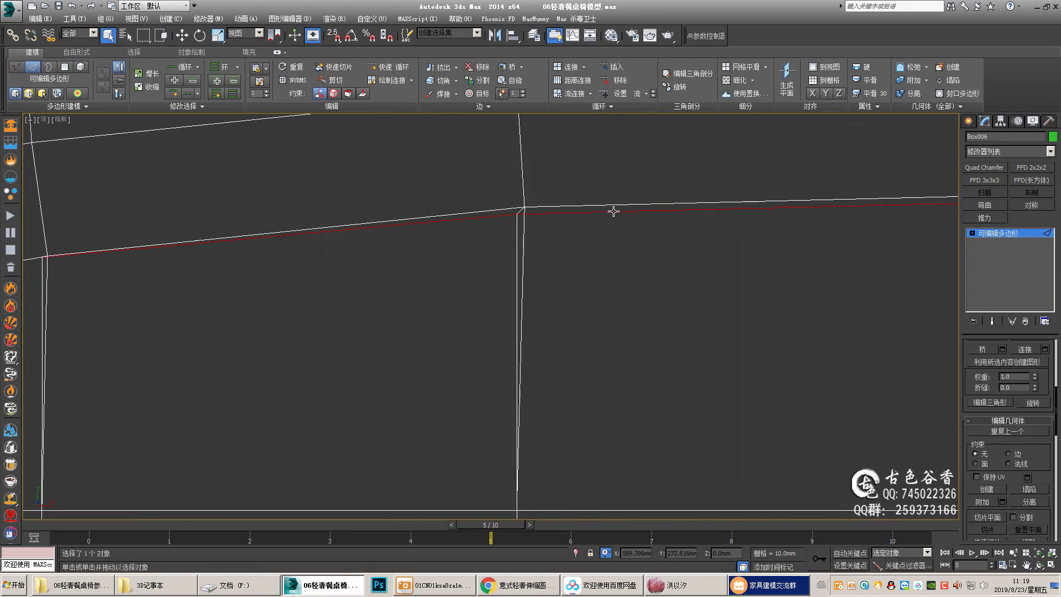
pyautogui.scroll(-5, 614, 211)
pyautogui.scroll(-3, 635, 232)
pyautogui.press('1')
pyautogui.press('w')
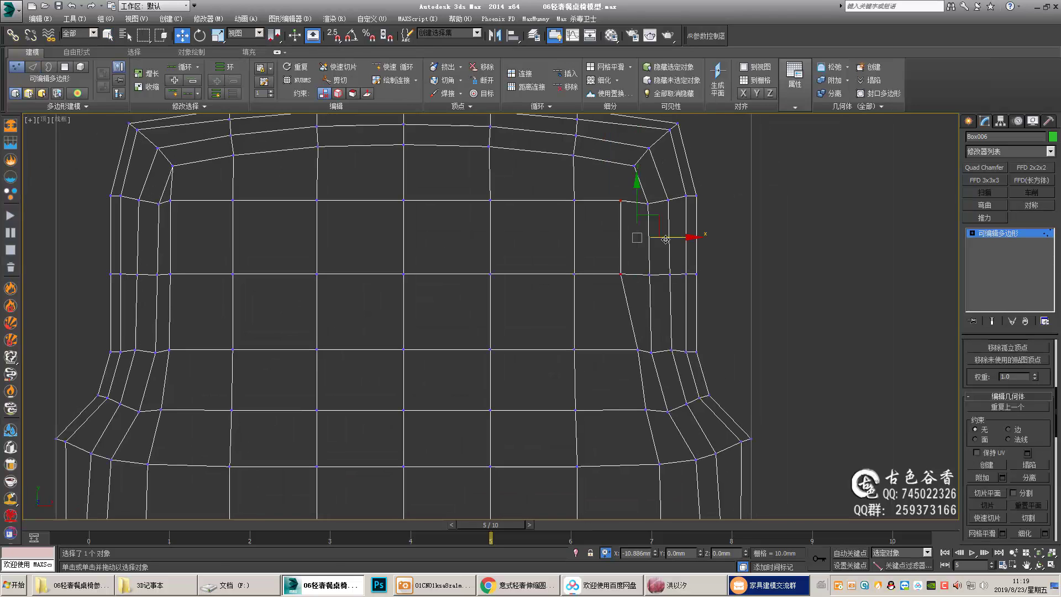
pyautogui.scroll(2, 666, 238)
pyautogui.scroll(-3, 635, 259)
pyautogui.scroll(5, 636, 260)
pyautogui.moveTo(656, 285)
pyautogui.mouseDown(button='middle')
pyautogui.moveTo(595, 321)
pyautogui.moveTo(615, 251)
pyautogui.mouseUp(button='middle')
# - Select a band of seat edges, show all four viewports, and leave seat editing
pyautogui.press('4')
pyautogui.press('p')
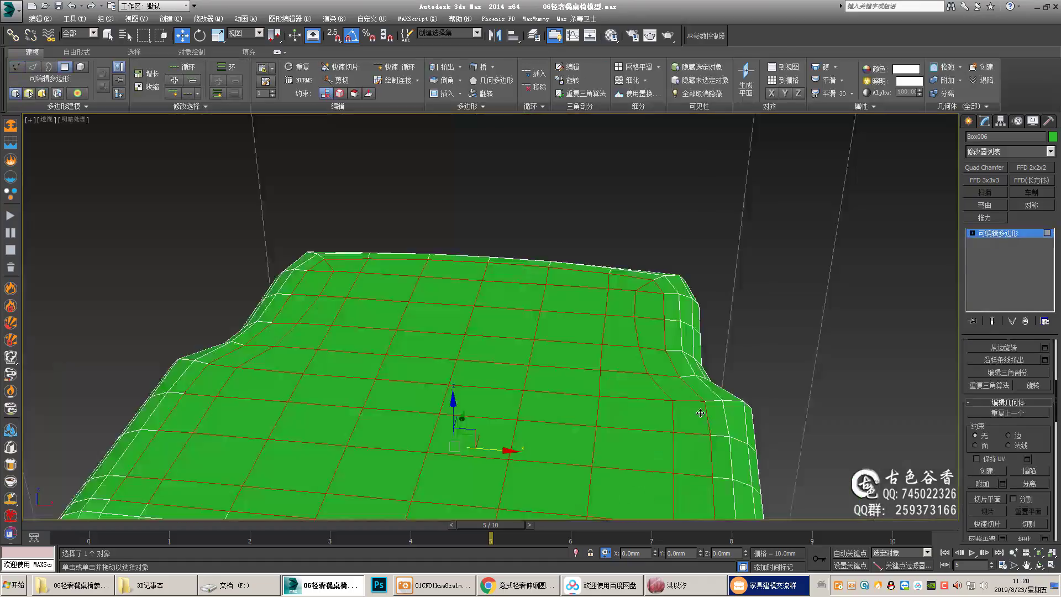
pyautogui.keyDown('alt'); pyautogui.moveTo(438, 279); pyautogui.dragTo(505, 317, button='middle'); pyautogui.keyUp('alt')
pyautogui.press('f')
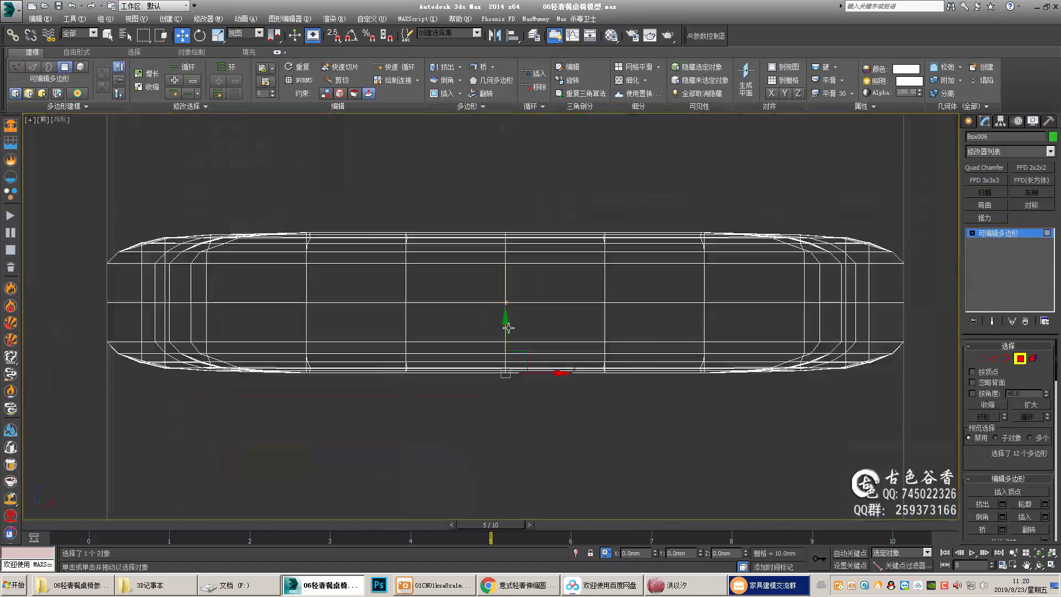
pyautogui.press('2')
pyautogui.press('q')
pyautogui.press('p')
pyautogui.moveTo(636, 256)
pyautogui.keyDown('alt'); pyautogui.mouseDown(button='middle')
pyautogui.moveTo(384, 221)
pyautogui.moveTo(410, 250)
pyautogui.mouseUp(button='middle'); pyautogui.keyUp('alt')
pyautogui.scroll(-5, 384, 221)
pyautogui.hotkey('alt', 'w')
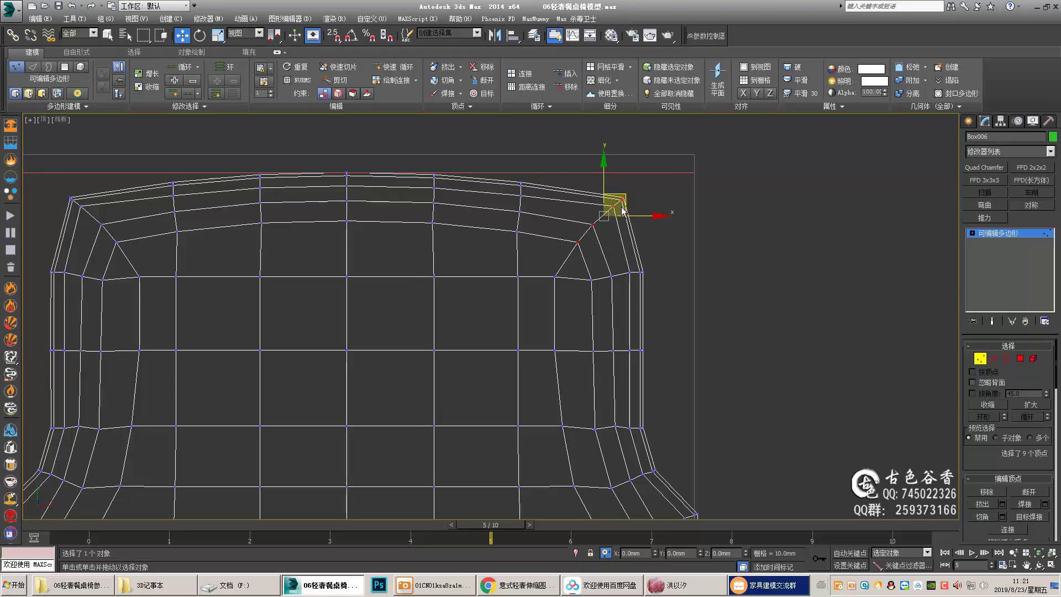
pyautogui.click(995, 233)
# - Select Plane001 and rotate its side strip so it bends forward around the seat
pyautogui.press('p')
pyautogui.click(575, 285)
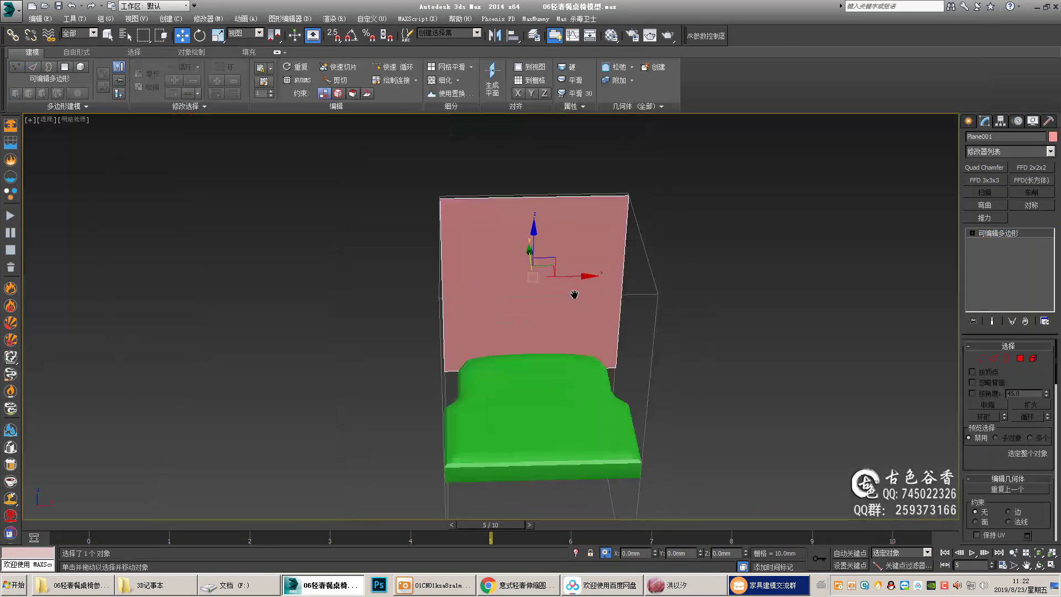
pyautogui.press('f')
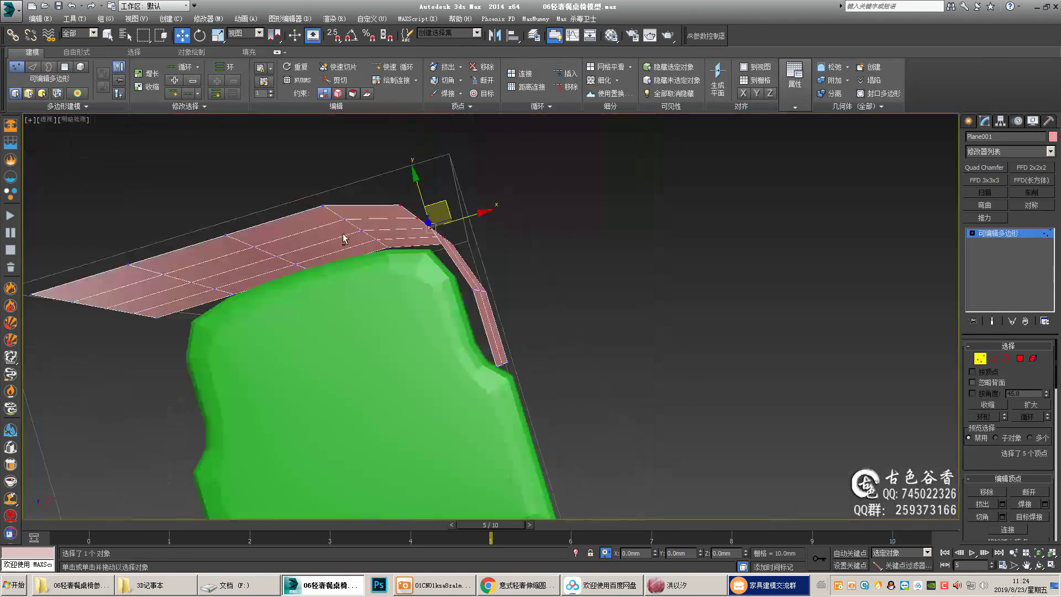
pyautogui.press('e')
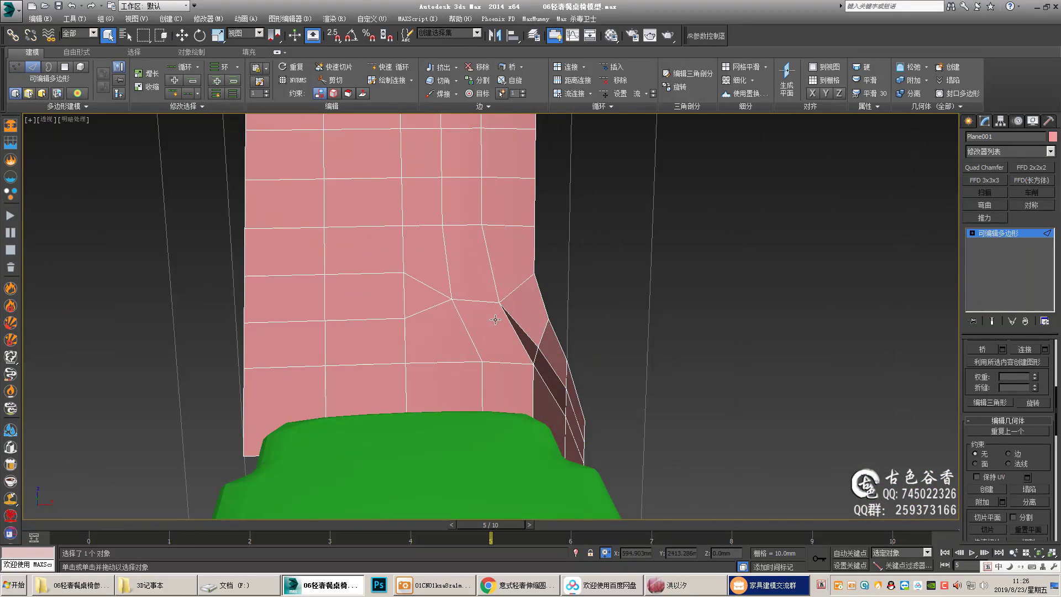
pyautogui.keyDown('alt'); pyautogui.moveTo(495, 319); pyautogui.dragTo(491, 363, button='middle'); pyautogui.keyUp('alt')
# - Move the backrest's side-fold vertices to extend the sides downward
pyautogui.click(467, 260)
pyautogui.press('w')
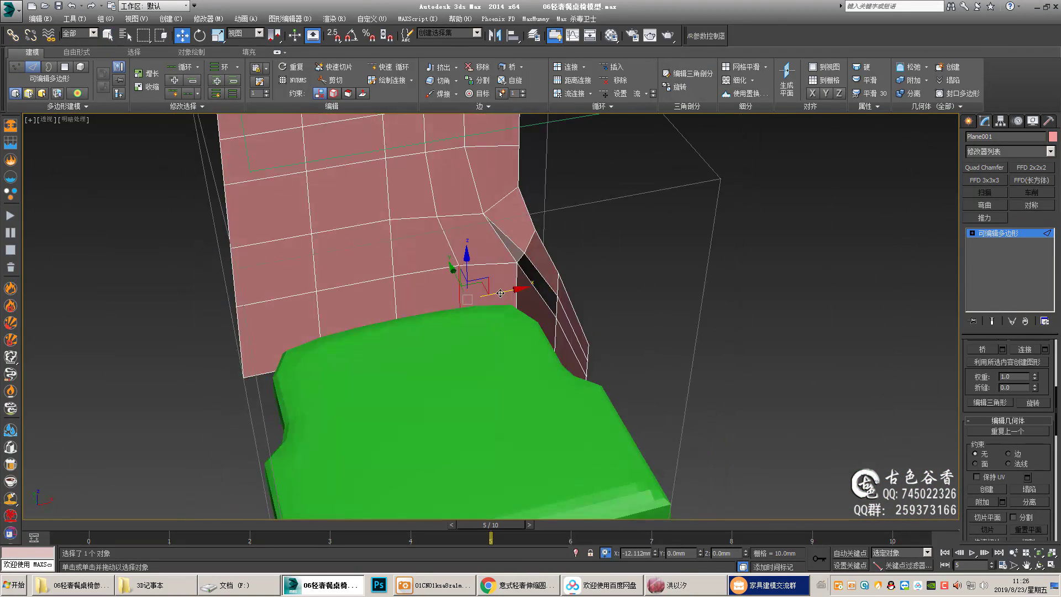
pyautogui.moveTo(467, 260)
pyautogui.keyDown('alt'); pyautogui.mouseDown(button='middle')
pyautogui.moveTo(405, 354)
pyautogui.moveTo(560, 314)
pyautogui.moveTo(591, 355)
pyautogui.moveTo(483, 403)
pyautogui.mouseUp(button='middle'); pyautogui.keyUp('alt')
pyautogui.press('1')
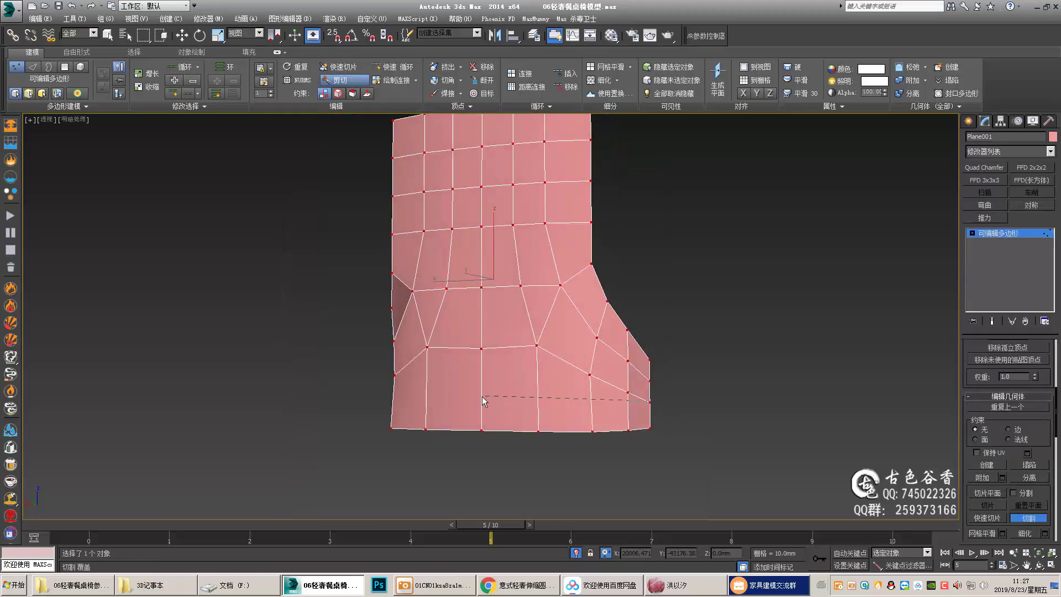
pyautogui.scroll(3, 484, 402)
pyautogui.press('1')
pyautogui.keyDown('alt'); pyautogui.moveTo(440, 359); pyautogui.dragTo(347, 340, button='middle'); pyautogui.keyUp('alt')
pyautogui.press('1')
pyautogui.scroll(3, 256, 366)
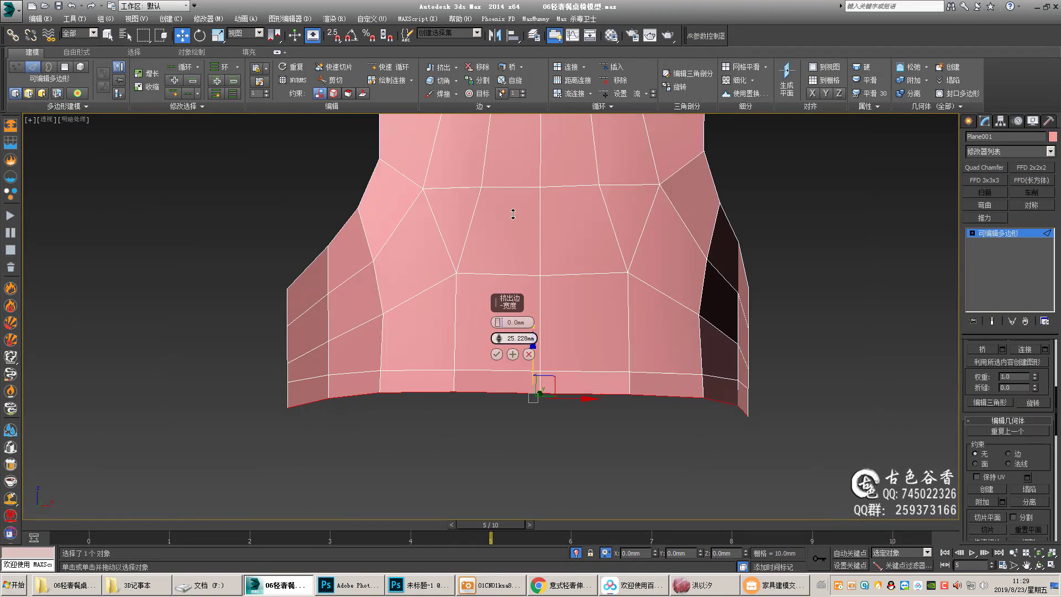
# - Check the extended sides and cut new edges into the shell
pyautogui.moveTo(513, 214)
pyautogui.keyDown('alt'); pyautogui.mouseDown(button='middle')
pyautogui.moveTo(635, 346)
pyautogui.moveTo(565, 320)
pyautogui.mouseUp(button='middle'); pyautogui.keyUp('alt')
pyautogui.scroll(2, 564, 320)
pyautogui.press('1')
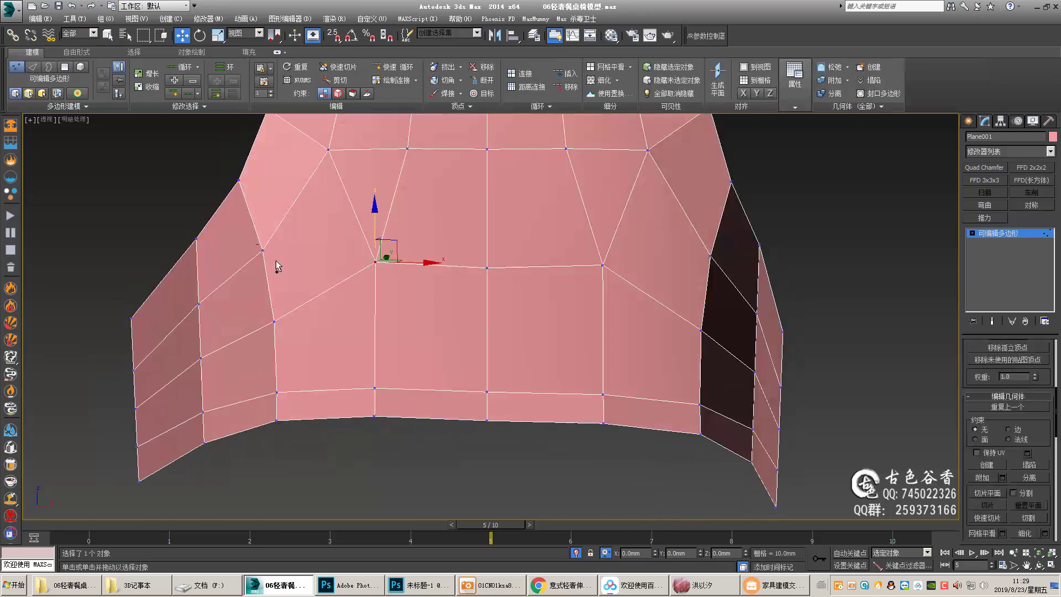
pyautogui.keyDown('alt'); pyautogui.moveTo(346, 222); pyautogui.dragTo(482, 323, button='middle'); pyautogui.keyUp('alt')
pyautogui.press('1')
pyautogui.hotkey('alt', 'c')
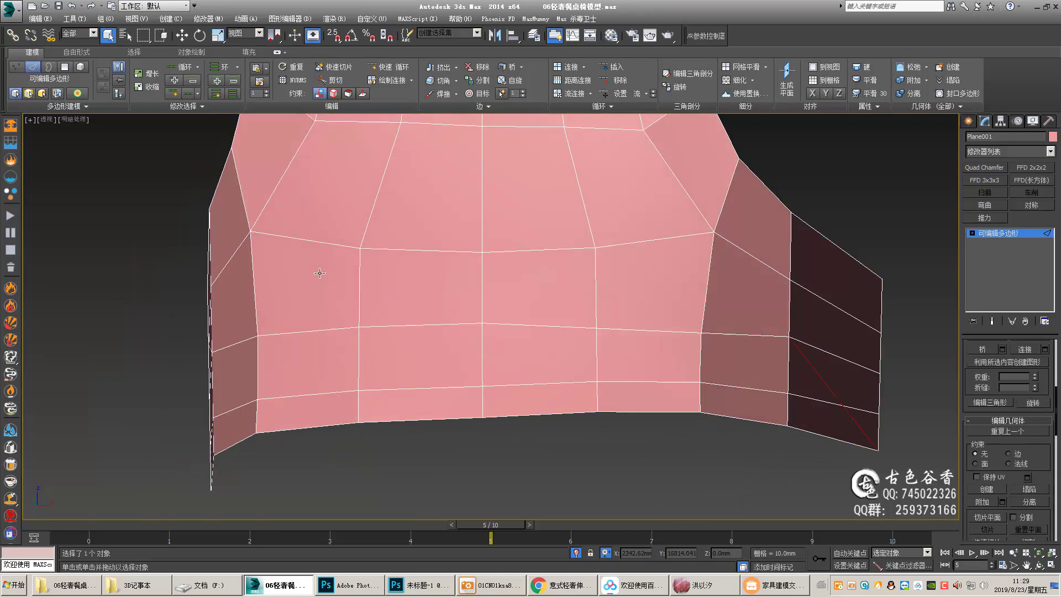
pyautogui.scroll(-2, 320, 273)
pyautogui.moveTo(311, 373)
pyautogui.keyDown('alt'); pyautogui.mouseDown(button='middle')
pyautogui.moveTo(389, 284)
pyautogui.moveTo(516, 302)
pyautogui.mouseUp(button='middle'); pyautogui.keyUp('alt')
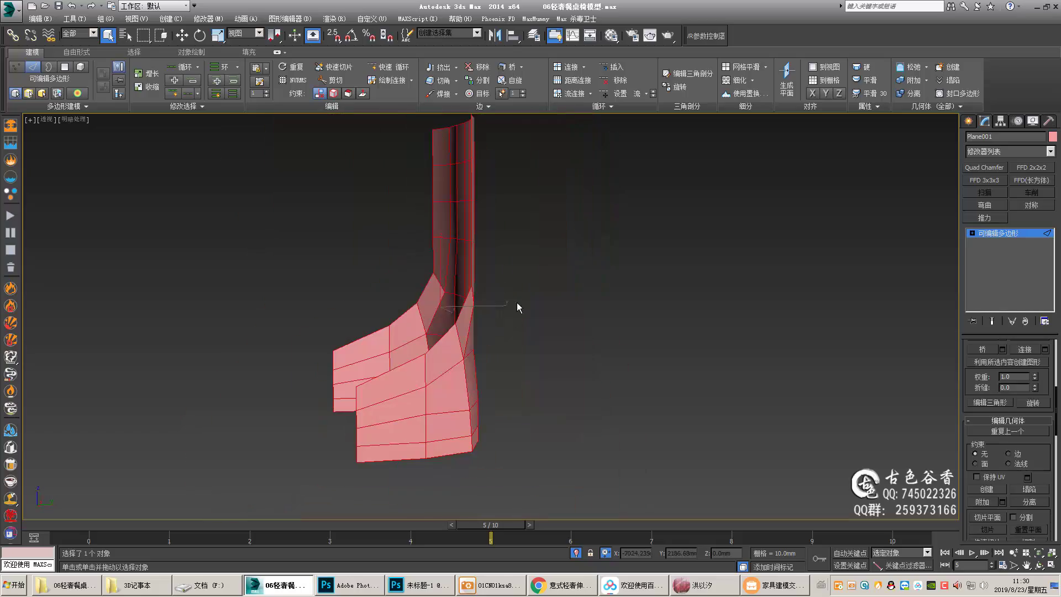
# - Apply an FFD 2x2x2 lattice and shape the backrest from the Left view
pyautogui.press('l')
pyautogui.press('F3')
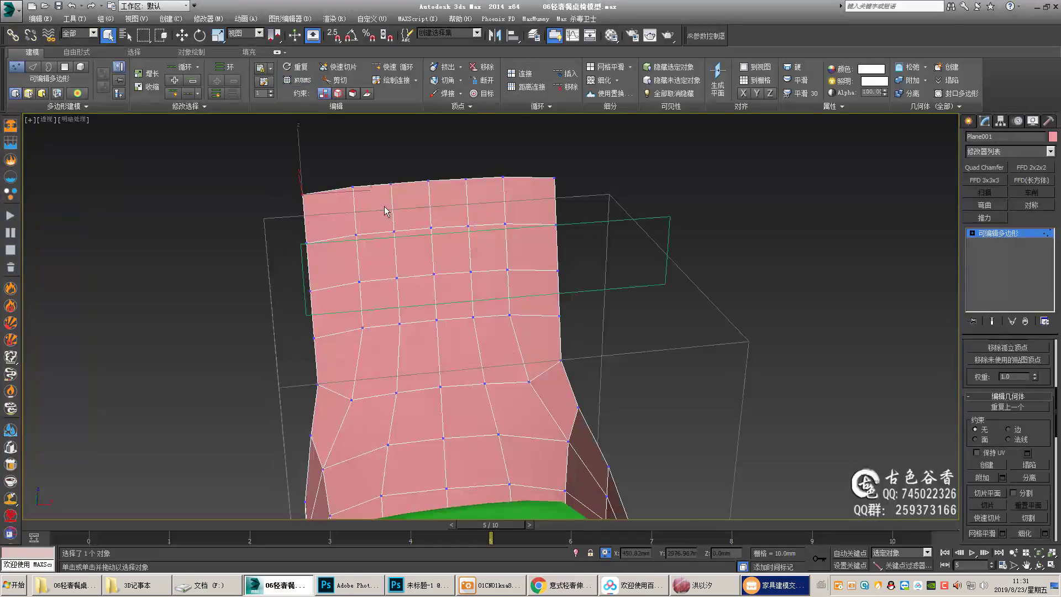
pyautogui.moveTo(482, 313)
pyautogui.keyDown('alt'); pyautogui.mouseDown(button='middle')
pyautogui.moveTo(356, 294)
pyautogui.moveTo(582, 309)
pyautogui.mouseUp(button='middle'); pyautogui.keyUp('alt')
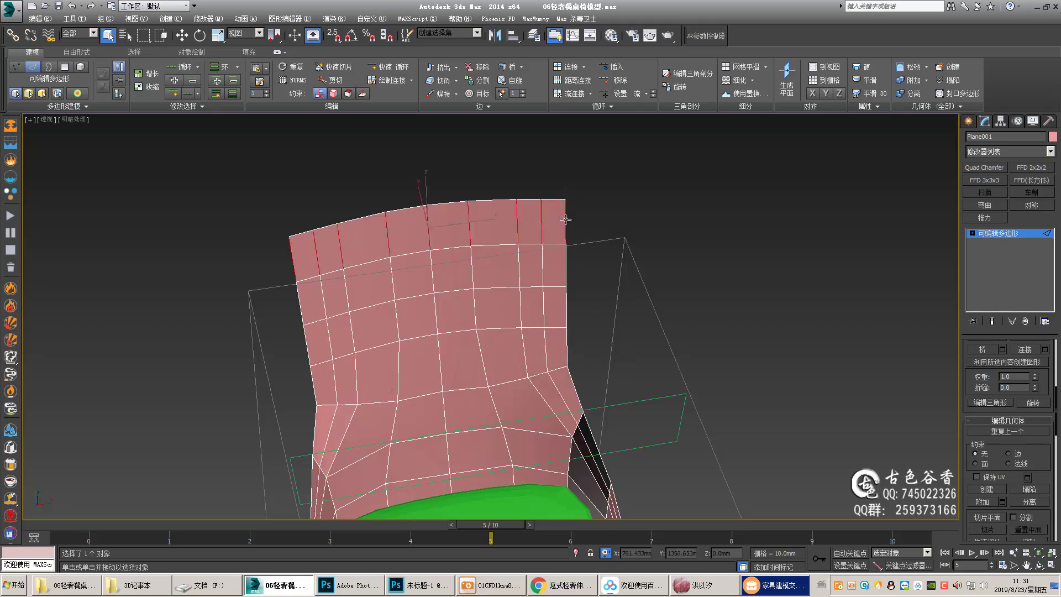
pyautogui.scroll(3, 566, 219)
pyautogui.scroll(3, 467, 208)
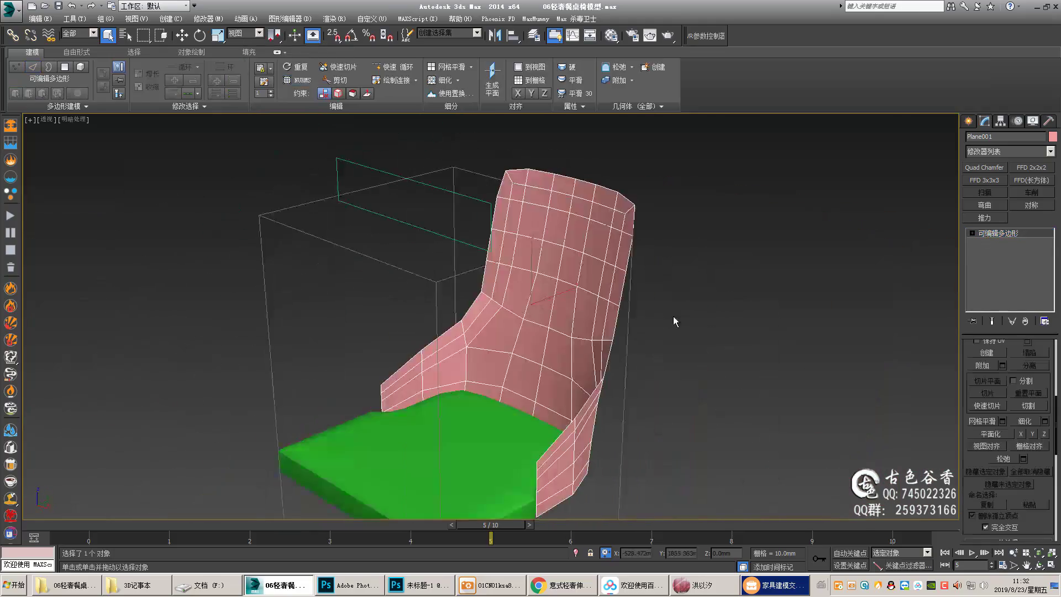
pyautogui.scroll(3, 669, 300)
pyautogui.keyDown('alt'); pyautogui.moveTo(669, 300); pyautogui.dragTo(553, 310, button='middle'); pyautogui.keyUp('alt')
# - Scroll the Chrome product page down to the dining chair's dimension drawing
pyautogui.click(568, 586)
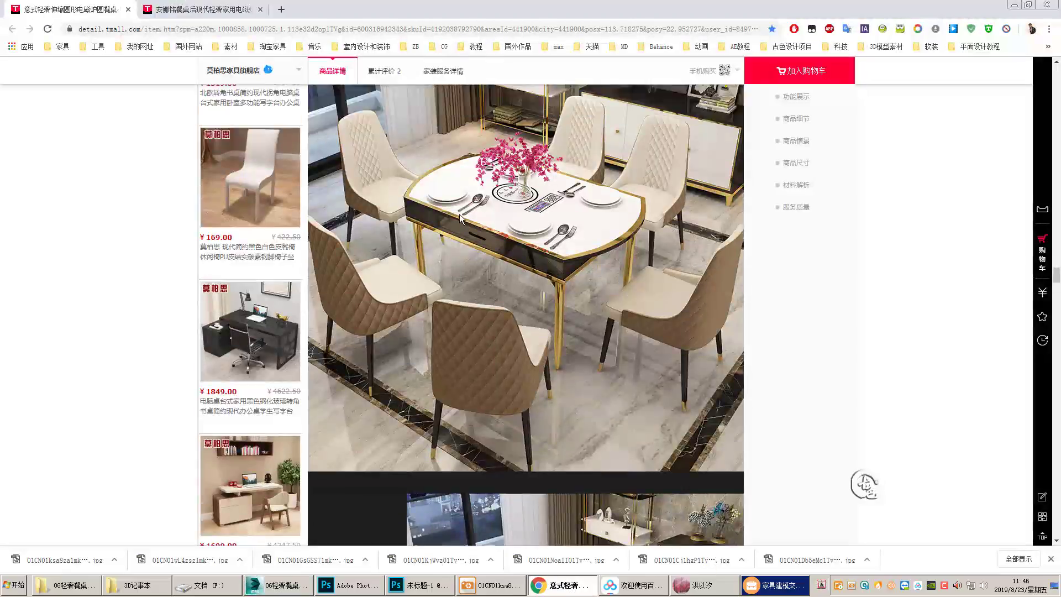
pyautogui.scroll(-10, 497, 233)
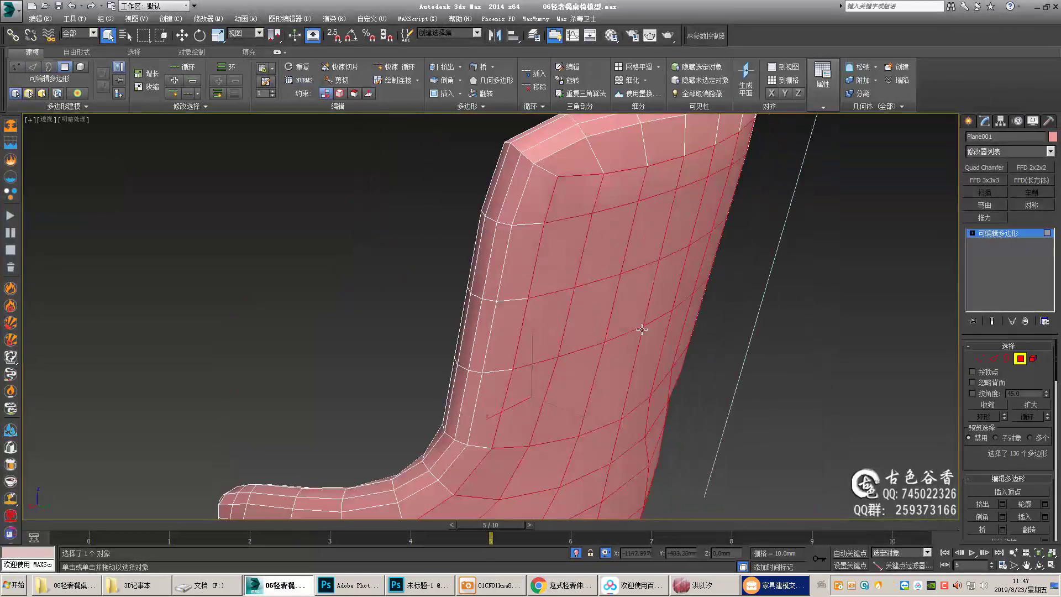
# - Orbit and pan around the chair shell in the Perspective and Top views to inspect it
pyautogui.press('w')
pyautogui.moveTo(642, 330)
pyautogui.keyDown('alt'); pyautogui.mouseDown(button='middle')
pyautogui.moveTo(466, 307)
pyautogui.moveTo(423, 262)
pyautogui.mouseUp(button='middle'); pyautogui.keyUp('alt')
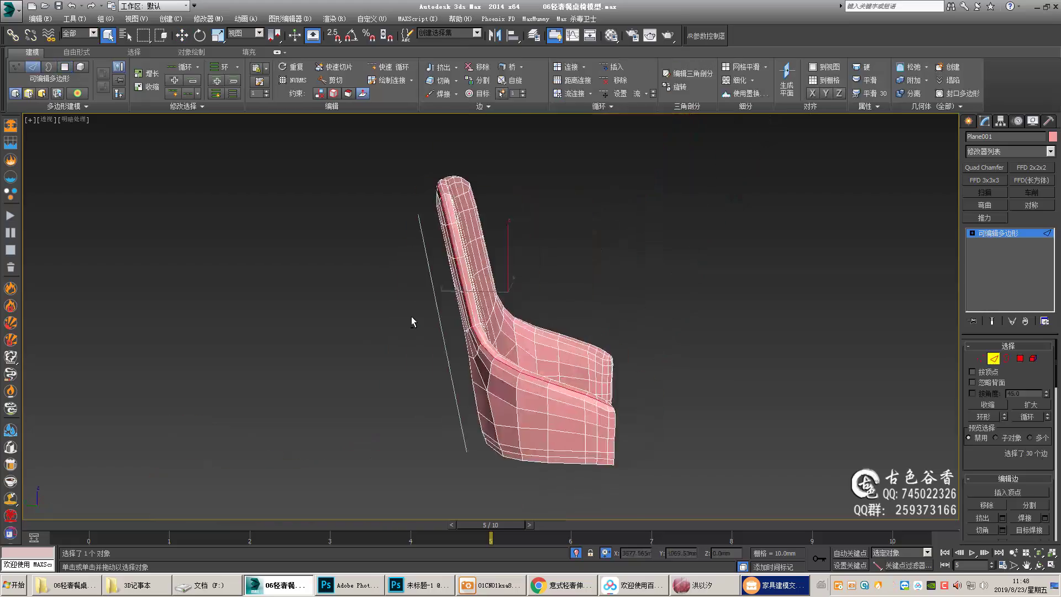
pyautogui.scroll(5, 412, 322)
pyautogui.keyDown('alt'); pyautogui.moveTo(412, 321); pyautogui.dragTo(398, 343, button='middle'); pyautogui.keyUp('alt')
pyautogui.scroll(-5, 386, 361)
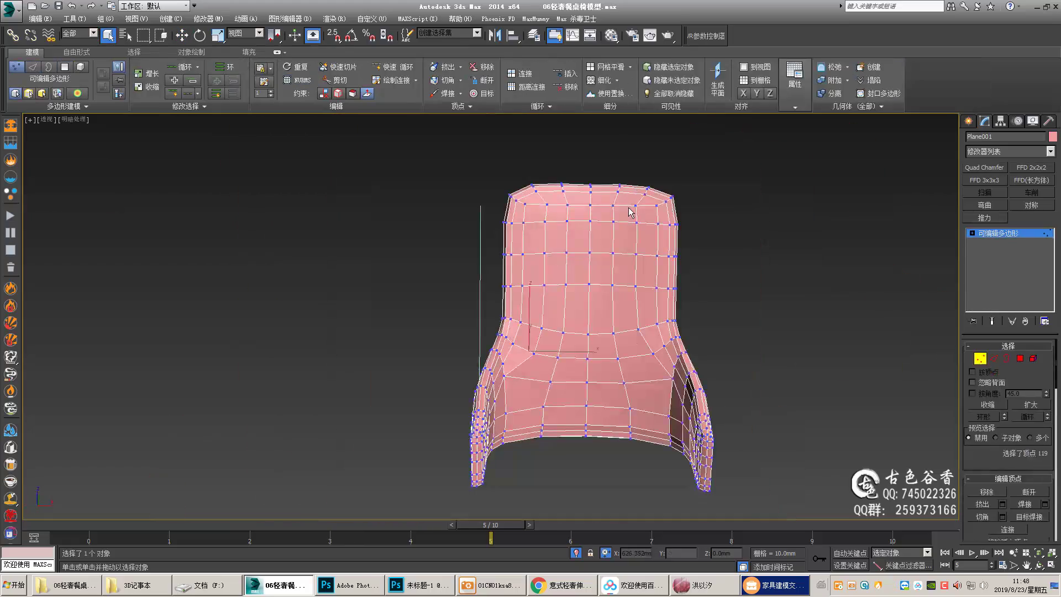
pyautogui.press('t')
pyautogui.moveTo(629, 211); pyautogui.dragTo(499, 288, button='middle')
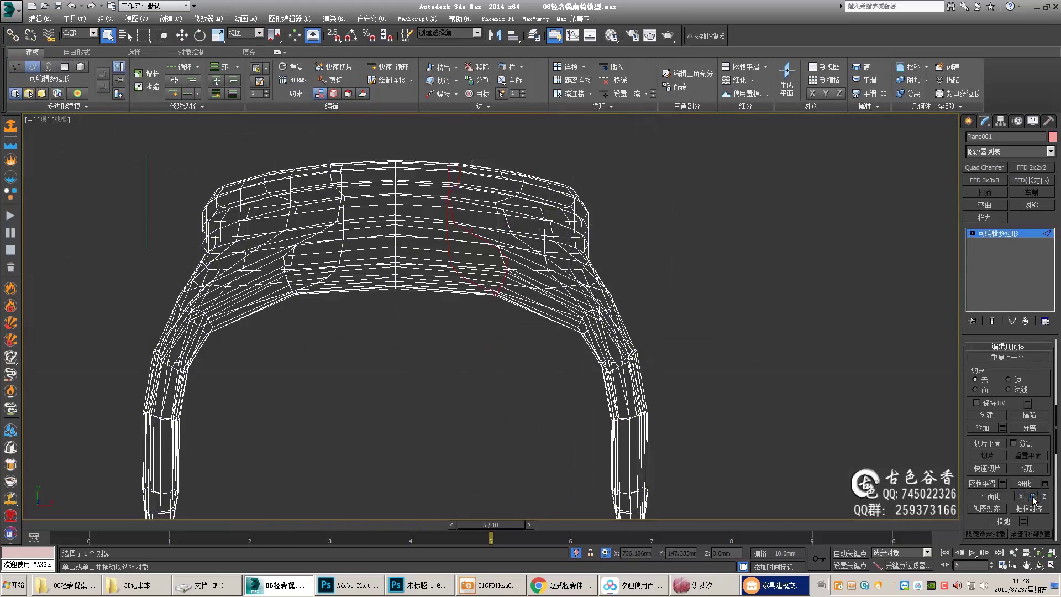
pyautogui.press('p')
pyautogui.scroll(-3, 611, 310)
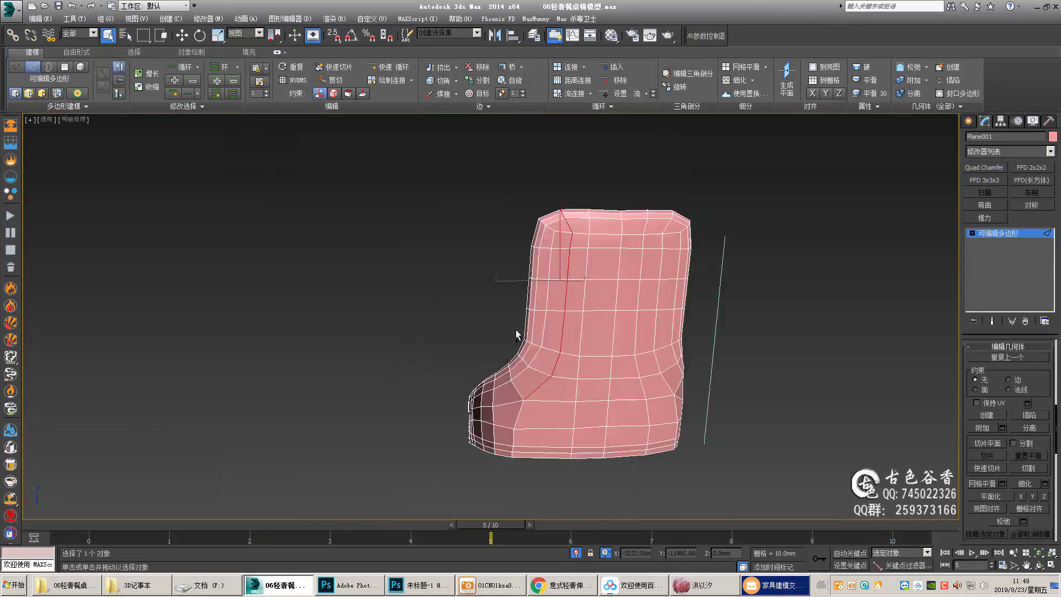
pyautogui.scroll(3, 573, 336)
pyautogui.keyDown('alt'); pyautogui.moveTo(573, 336); pyautogui.dragTo(547, 326, button='middle'); pyautogui.keyUp('alt')
pyautogui.scroll(-3, 529, 318)
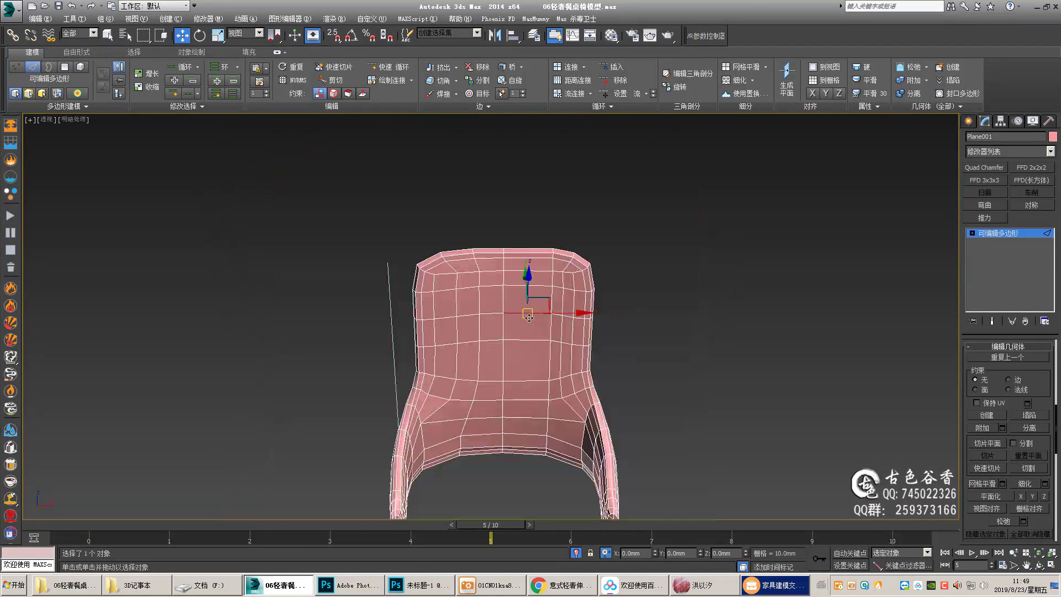
pyautogui.scroll(5, 449, 316)
pyautogui.moveTo(486, 277)
pyautogui.keyDown('alt'); pyautogui.mouseDown(button='middle')
pyautogui.moveTo(497, 271)
pyautogui.moveTo(519, 438)
pyautogui.mouseUp(button='middle'); pyautogui.keyUp('alt')
# - Leave vertex mode, mirror the shell across X with Symmetry, and view it wireframe from Top
pyautogui.press('1')
pyautogui.press('q')
pyautogui.press('w')
pyautogui.scroll(3, 497, 376)
pyautogui.scroll(-5, 498, 376)
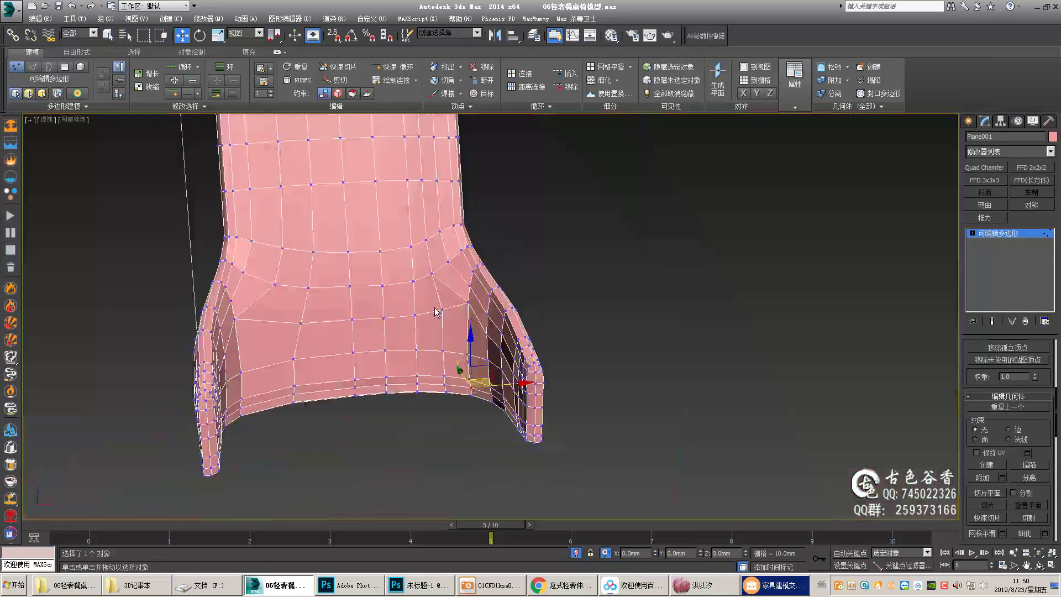
pyautogui.click(1032, 205)
pyautogui.press('t')
pyautogui.press('F3')
pyautogui.scroll(3, 453, 332)
# - Undo the Symmetry modifier and frame the whole chair-back wireframe
pyautogui.scroll(2, 453, 332)
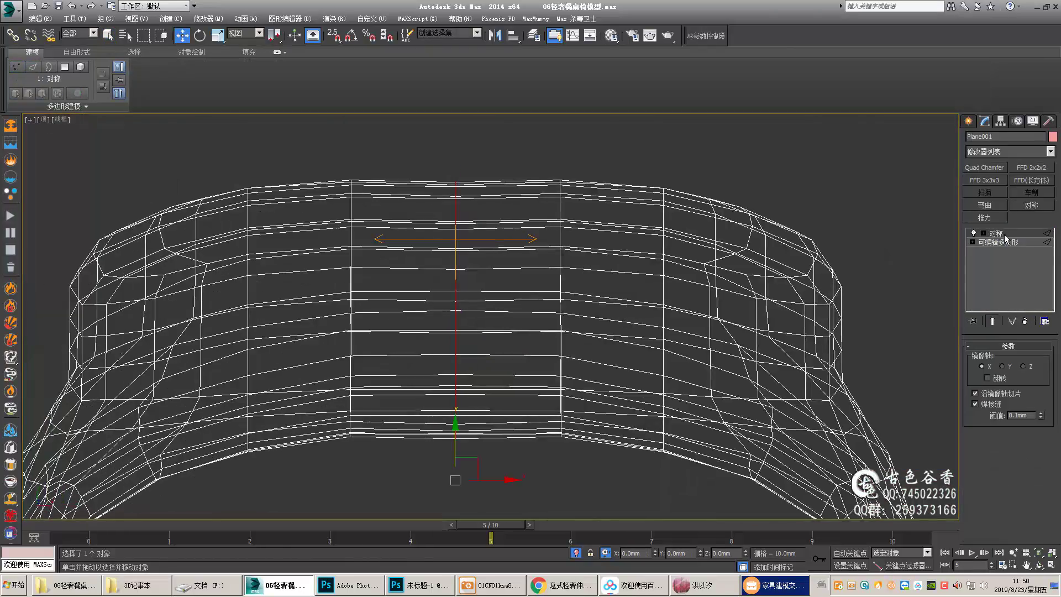
pyautogui.hotkey('ctrl', 'z')
pyautogui.scroll(-3, 494, 256)
pyautogui.moveTo(495, 256); pyautogui.dragTo(551, 331, button='middle')
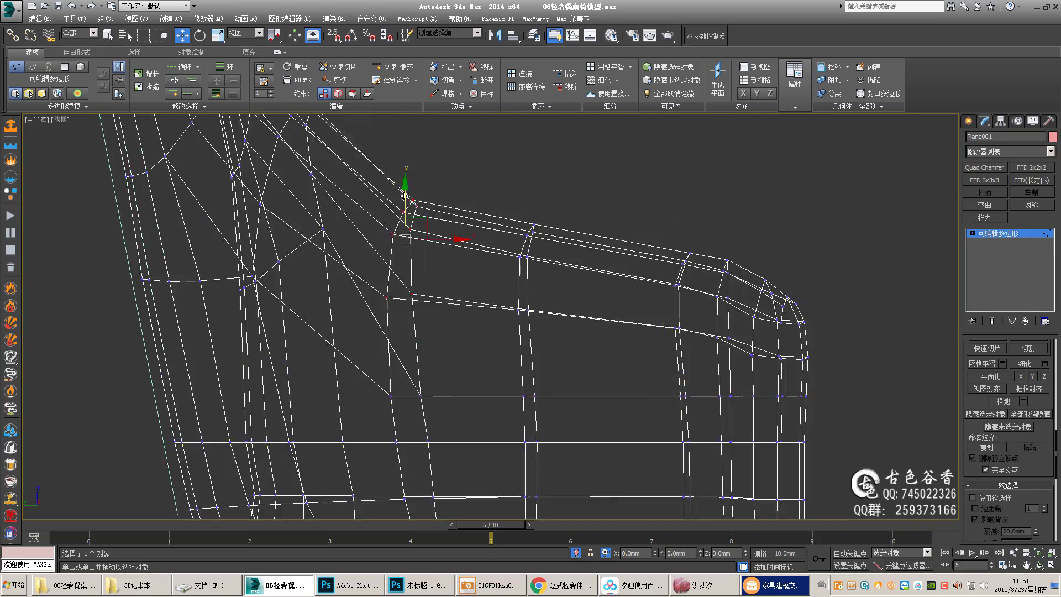
# - Check the shell's edge loops, switching between shaded Perspective and wireframe Top views
pyautogui.press('p')
pyautogui.press('F3')
pyautogui.press('2')
pyautogui.moveTo(677, 326)
pyautogui.keyDown('alt'); pyautogui.mouseDown(button='middle')
pyautogui.moveTo(525, 370)
pyautogui.moveTo(609, 341)
pyautogui.moveTo(498, 332)
pyautogui.mouseUp(button='middle'); pyautogui.keyUp('alt')
pyautogui.press('F3')
pyautogui.scroll(-3, 1038, 463)
pyautogui.press('F3')
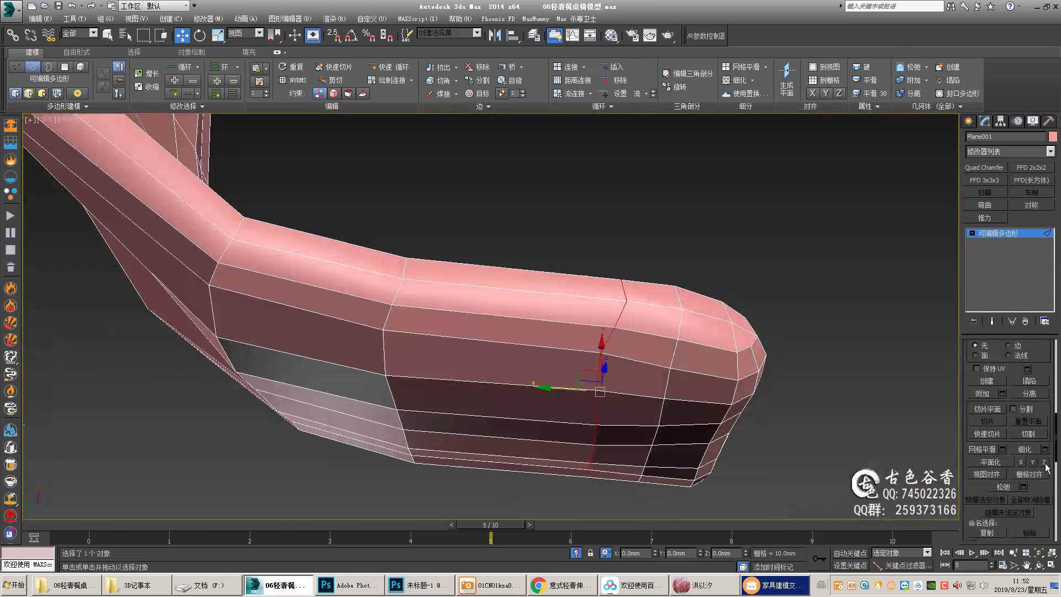
pyautogui.press('z')
pyautogui.press('t')
pyautogui.press('F3')
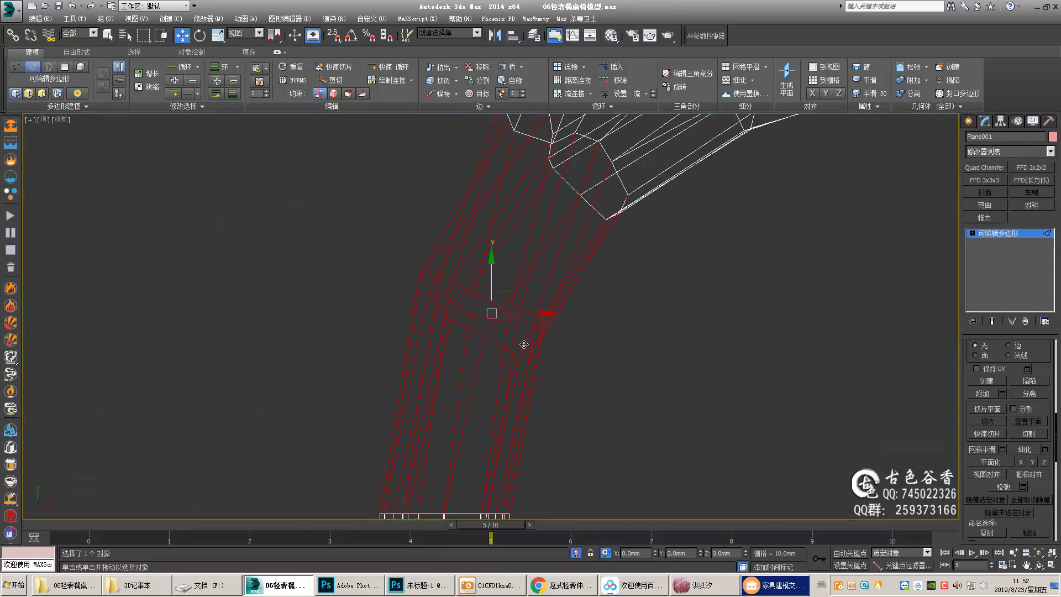
pyautogui.press('p')
pyautogui.press('F3')
pyautogui.press('t')
pyautogui.press('F3')
pyautogui.press('p')
pyautogui.press('F3')
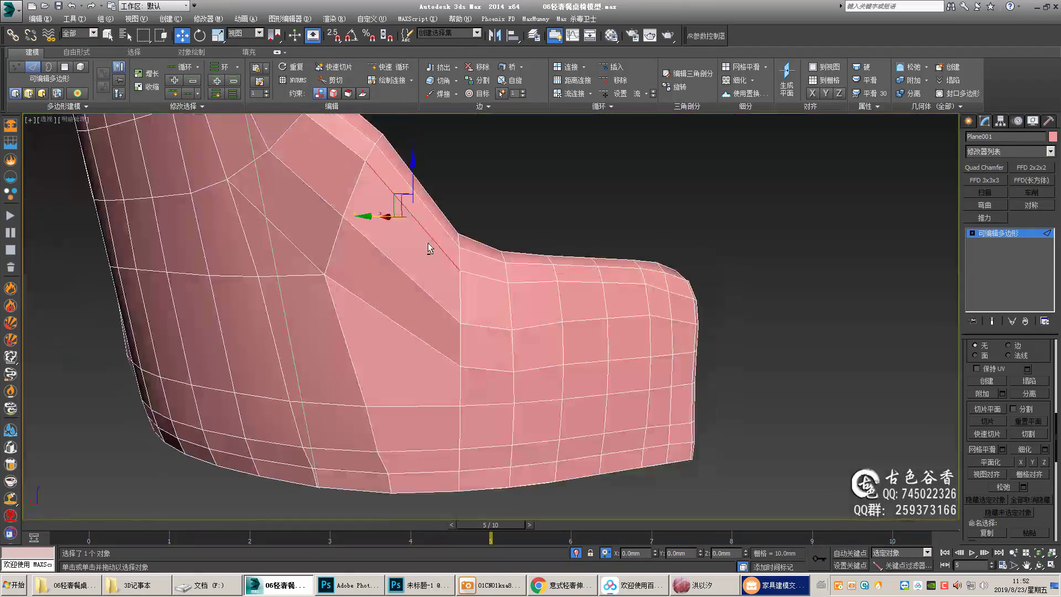
# - Adjust edge and vertex loops around the armrest corner and the shell's lower edge
pyautogui.moveTo(430, 248)
pyautogui.keyDown('alt'); pyautogui.mouseDown(button='middle')
pyautogui.moveTo(373, 270)
pyautogui.moveTo(584, 332)
pyautogui.moveTo(503, 339)
pyautogui.moveTo(657, 389)
pyautogui.mouseUp(button='middle'); pyautogui.keyUp('alt')
pyautogui.press('1')
pyautogui.press('2')
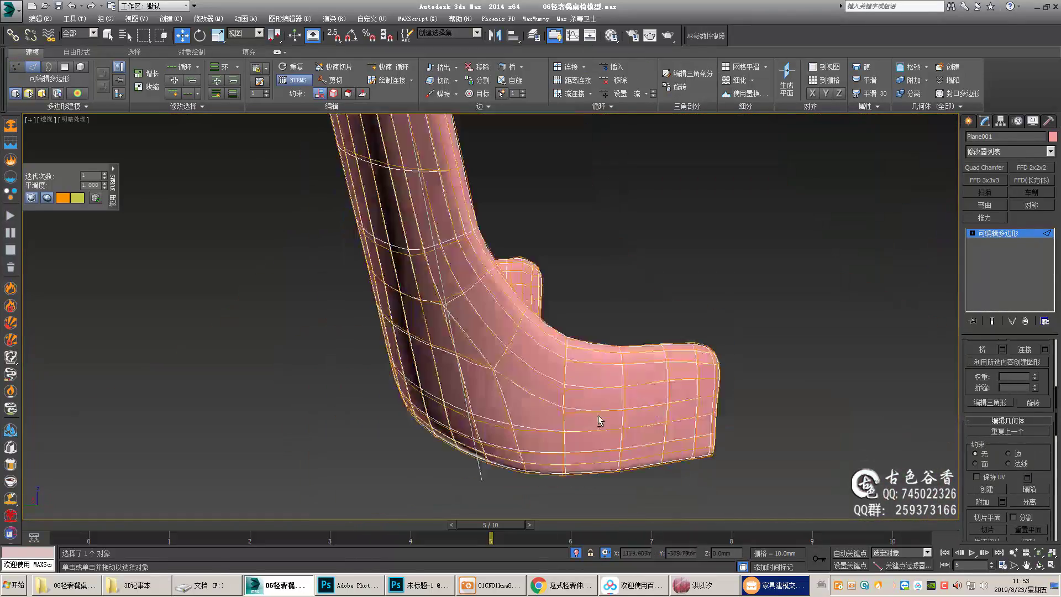
pyautogui.moveTo(600, 420)
pyautogui.keyDown('alt'); pyautogui.mouseDown(button='middle')
pyautogui.moveTo(576, 351)
pyautogui.moveTo(491, 304)
pyautogui.mouseUp(button='middle'); pyautogui.keyUp('alt')
pyautogui.press('2')
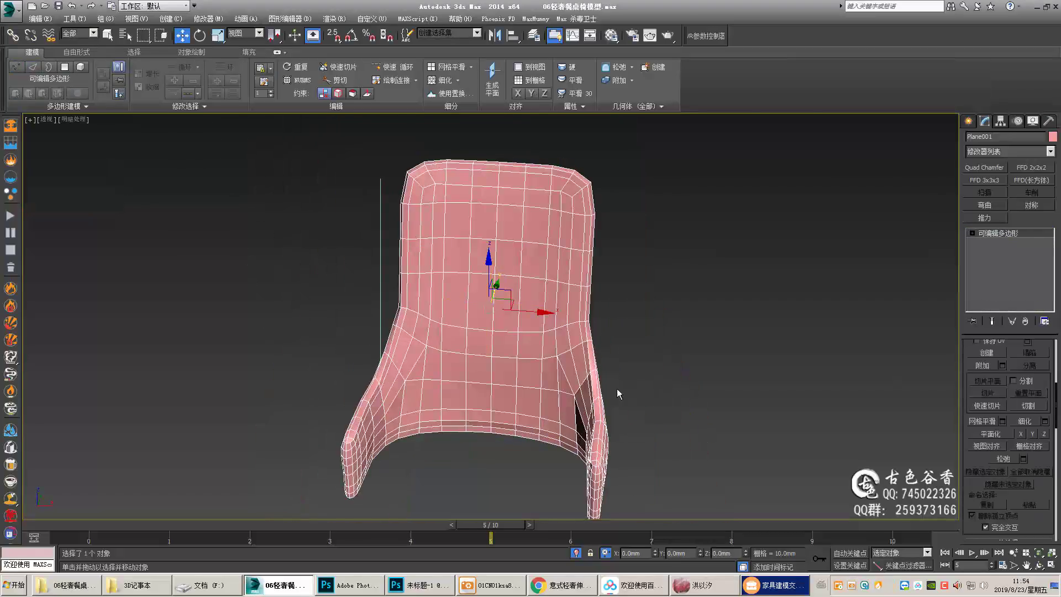
pyautogui.scroll(3, 616, 390)
pyautogui.press('2')
pyautogui.moveTo(617, 391)
pyautogui.keyDown('alt'); pyautogui.mouseDown(button='middle')
pyautogui.moveTo(498, 359)
pyautogui.moveTo(350, 398)
pyautogui.mouseUp(button='middle'); pyautogui.keyUp('alt')
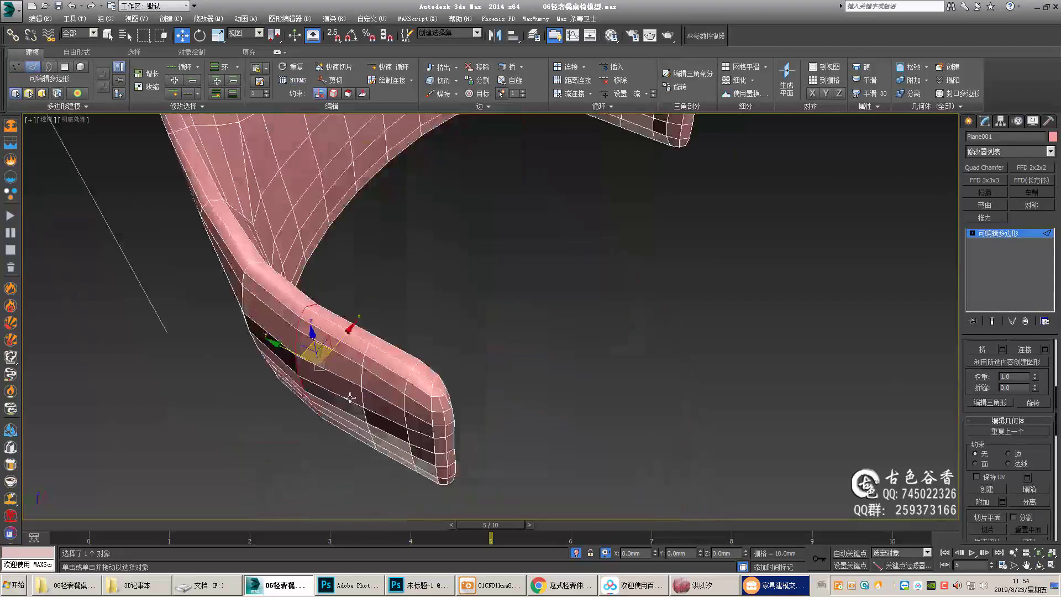
pyautogui.moveTo(434, 394)
pyautogui.keyDown('alt'); pyautogui.mouseDown(button='middle')
pyautogui.moveTo(336, 421)
pyautogui.moveTo(387, 387)
pyautogui.moveTo(418, 381)
pyautogui.moveTo(420, 309)
pyautogui.moveTo(387, 354)
pyautogui.moveTo(342, 332)
pyautogui.moveTo(358, 299)
pyautogui.moveTo(387, 403)
pyautogui.moveTo(431, 374)
pyautogui.moveTo(519, 398)
pyautogui.moveTo(464, 349)
pyautogui.mouseUp(button='middle'); pyautogui.keyUp('alt')
# - Reshape the leg edges in vertex mode, checking in Front view and edged-faces display
pyautogui.press('1')
pyautogui.press('2')
pyautogui.press('f')
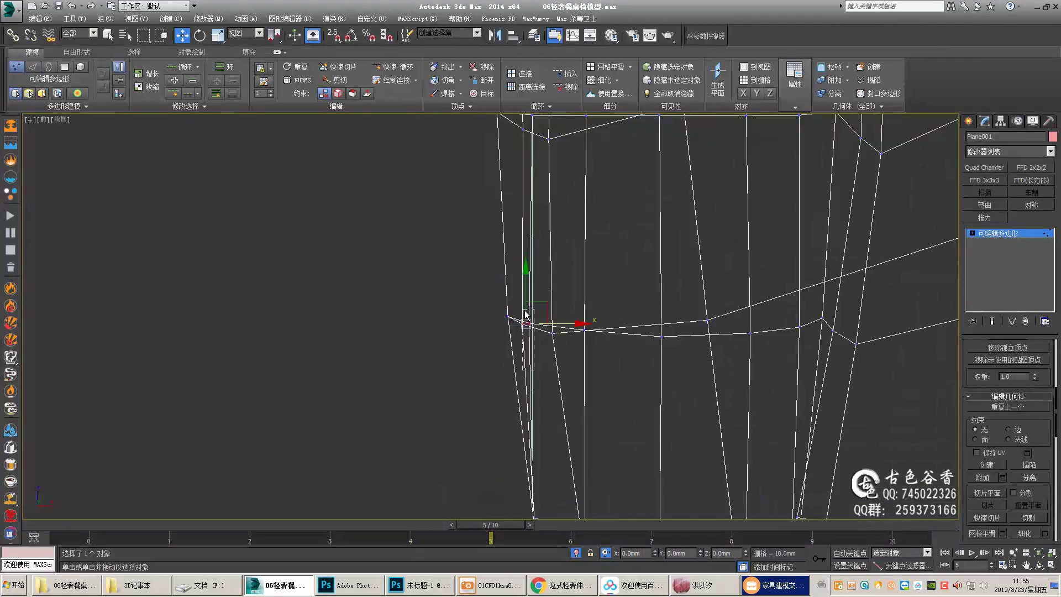
pyautogui.press('p')
pyautogui.moveTo(583, 314)
pyautogui.keyDown('alt'); pyautogui.mouseDown(button='middle')
pyautogui.moveTo(553, 332)
pyautogui.moveTo(611, 395)
pyautogui.moveTo(576, 391)
pyautogui.moveTo(818, 321)
pyautogui.mouseUp(button='middle'); pyautogui.keyUp('alt')
pyautogui.press('F4')
# - Box-select the backrest polygons and orbit around the shell to check them
pyautogui.press('2')
pyautogui.press('4')
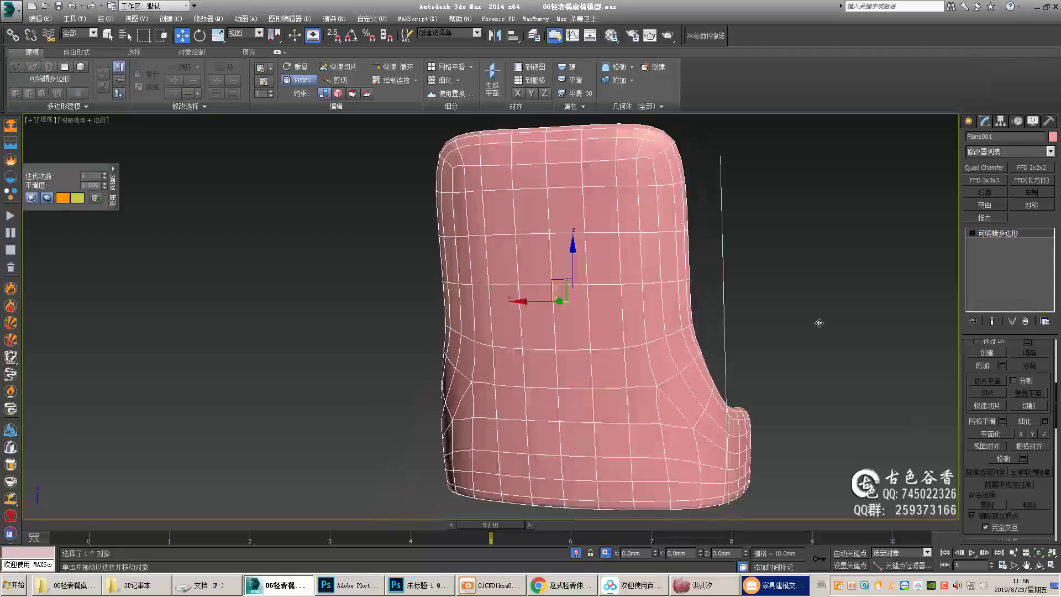
pyautogui.press('q')
pyautogui.moveTo(484, 160); pyautogui.dragTo(610, 332)
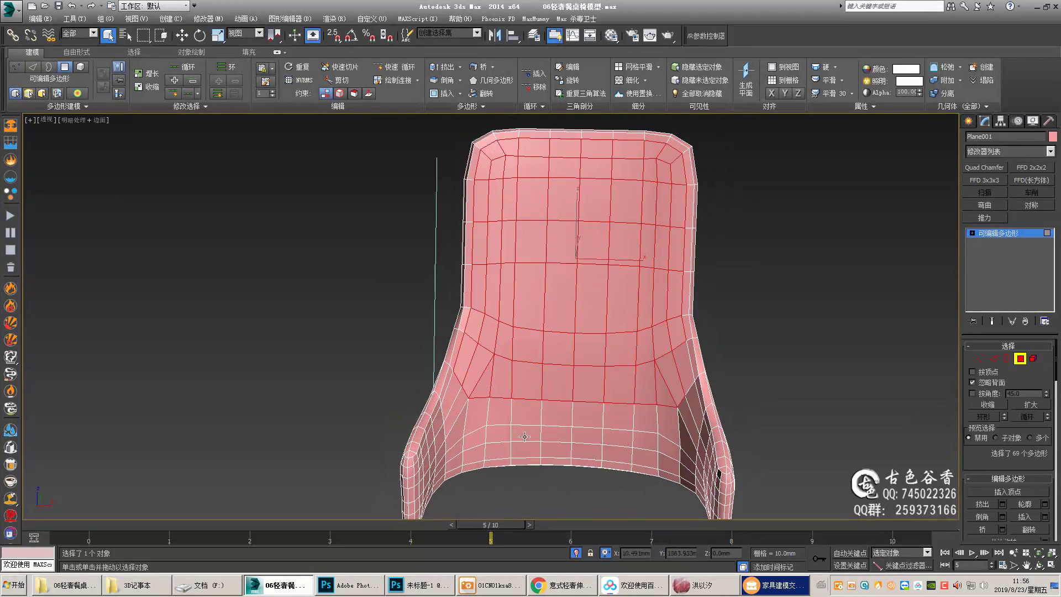
pyautogui.keyDown('ctrl'); pyautogui.moveTo(662, 460); pyautogui.dragTo(661, 460); pyautogui.keyUp('ctrl')
pyautogui.moveTo(661, 459)
pyautogui.keyDown('alt'); pyautogui.mouseDown(button='middle')
pyautogui.moveTo(763, 467)
pyautogui.moveTo(244, 429)
pyautogui.moveTo(701, 349)
pyautogui.mouseUp(button='middle'); pyautogui.keyUp('alt')
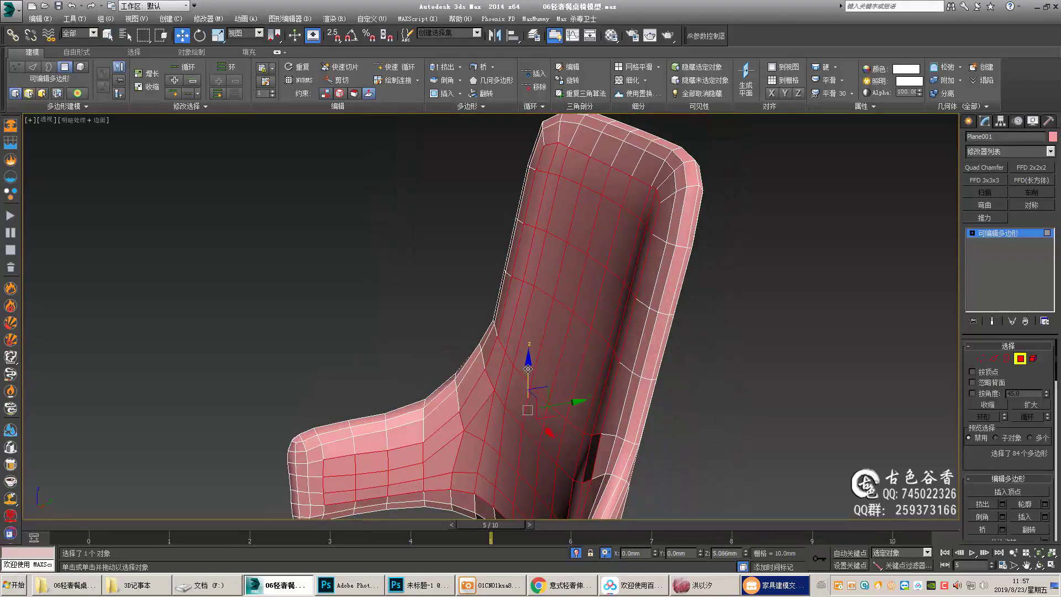
pyautogui.moveTo(647, 315)
pyautogui.keyDown('alt'); pyautogui.mouseDown(button='middle')
pyautogui.moveTo(500, 330)
pyautogui.moveTo(670, 304)
pyautogui.moveTo(674, 274)
pyautogui.mouseUp(button='middle'); pyautogui.keyUp('alt')
# - Select the vertices along the backrest's sides and check their shape from the side
pyautogui.press('1')
pyautogui.moveTo(606, 295); pyautogui.dragTo(727, 411)
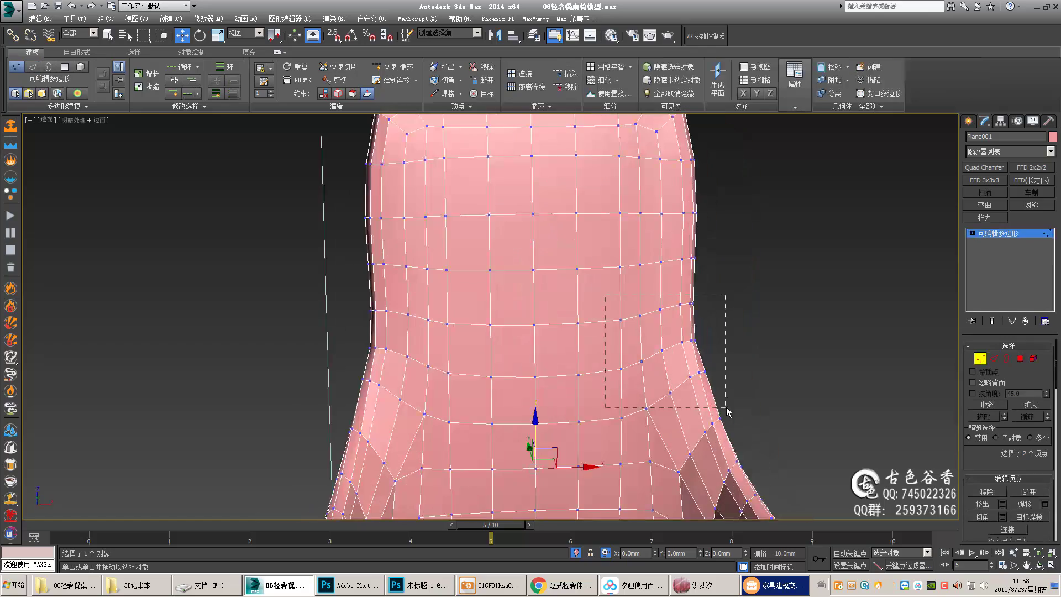
pyautogui.moveTo(685, 335)
pyautogui.keyDown('alt'); pyautogui.mouseDown(button='middle')
pyautogui.moveTo(713, 332)
pyautogui.moveTo(684, 324)
pyautogui.mouseUp(button='middle'); pyautogui.keyUp('alt')
pyautogui.scroll(3, 684, 321)
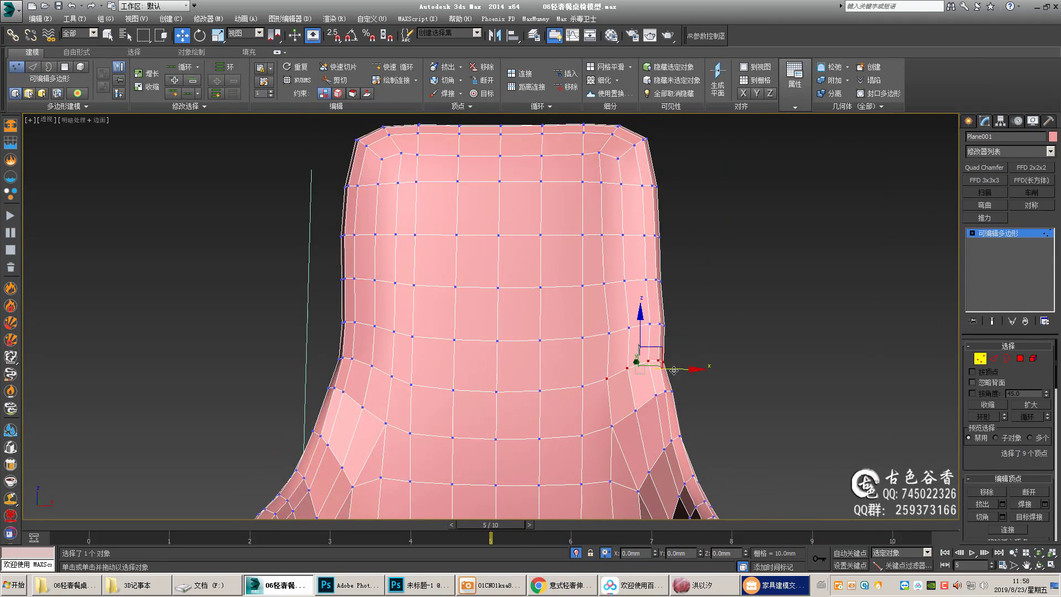
pyautogui.moveTo(693, 407)
pyautogui.keyDown('alt'); pyautogui.mouseDown(button='middle')
pyautogui.moveTo(579, 438)
pyautogui.moveTo(711, 391)
pyautogui.mouseUp(button='middle'); pyautogui.keyUp('alt')
pyautogui.press('2')
pyautogui.press('q')
# - Move the backrest's top-corner vertices to round out the corners
pyautogui.press('1')
pyautogui.scroll(3, 674, 280)
pyautogui.moveTo(675, 280)
pyautogui.keyDown('alt'); pyautogui.mouseDown(button='middle')
pyautogui.moveTo(711, 320)
pyautogui.moveTo(519, 524)
pyautogui.moveTo(620, 243)
pyautogui.mouseUp(button='middle'); pyautogui.keyUp('alt')
pyautogui.press('w')
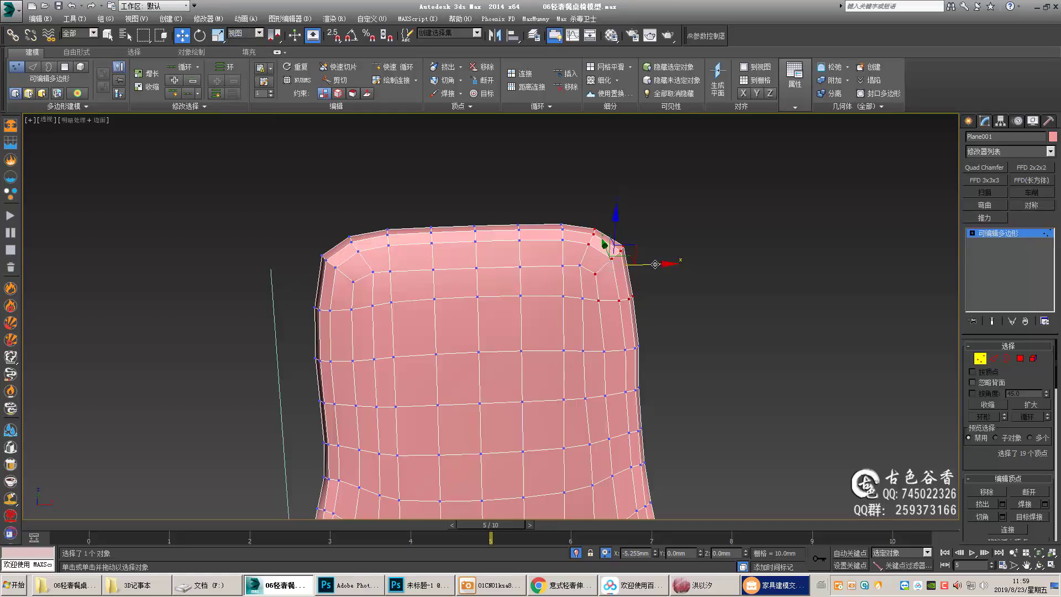
pyautogui.moveTo(656, 345)
pyautogui.keyDown('alt'); pyautogui.mouseDown(button='middle')
pyautogui.moveTo(369, 284)
pyautogui.moveTo(755, 250)
pyautogui.moveTo(663, 287)
pyautogui.mouseUp(button='middle'); pyautogui.keyUp('alt')
pyautogui.press('2')
pyautogui.press('1')
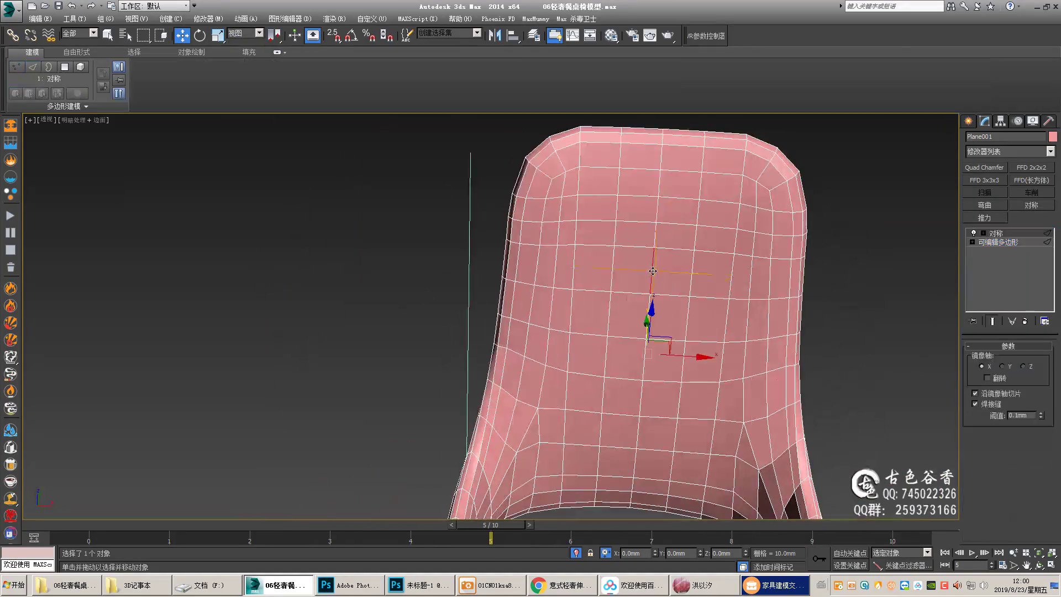
pyautogui.scroll(-3, 636, 310)
pyautogui.scroll(3, 608, 277)
# - Inspect the armrest and green seat from several angles, toggling the NURMS smoothing preview
pyautogui.press('2')
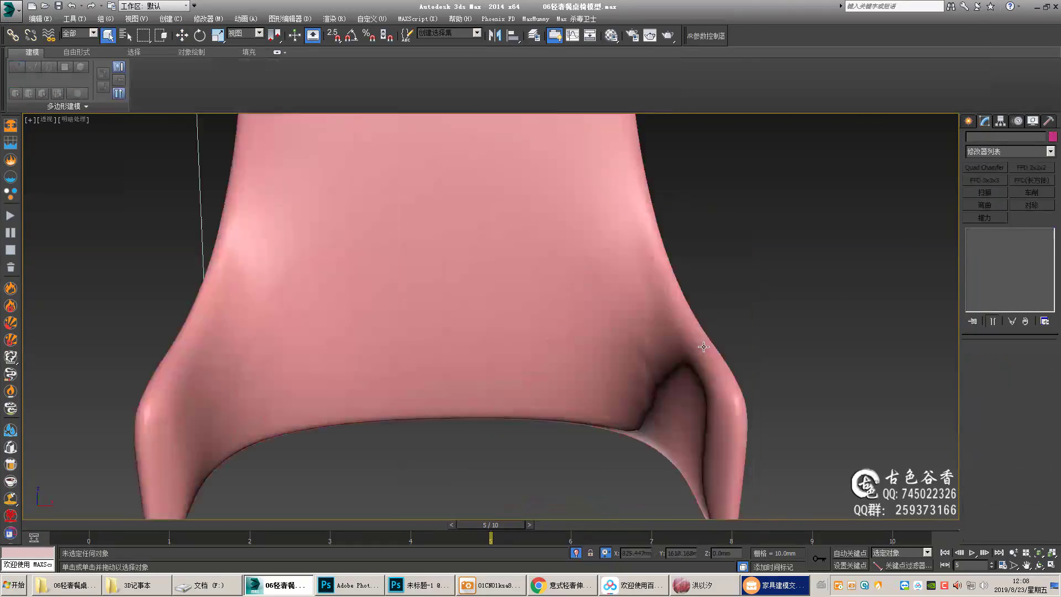
pyautogui.scroll(-5, 591, 403)
pyautogui.scroll(5, 592, 403)
pyautogui.press('q')
pyautogui.keyDown('alt'); pyautogui.moveTo(592, 403); pyautogui.dragTo(505, 364, button='middle'); pyautogui.keyUp('alt')
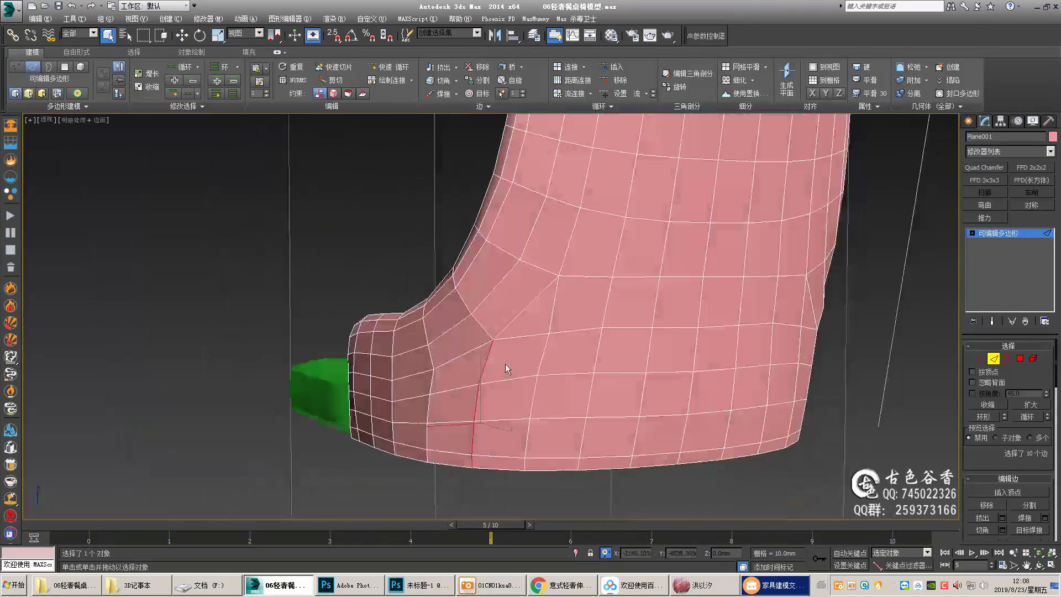
pyautogui.hotkey('ctrl', 'q')
pyautogui.keyDown('alt'); pyautogui.moveTo(529, 411); pyautogui.dragTo(619, 332, button='middle'); pyautogui.keyUp('alt')
pyautogui.hotkey('ctrl', 'q')
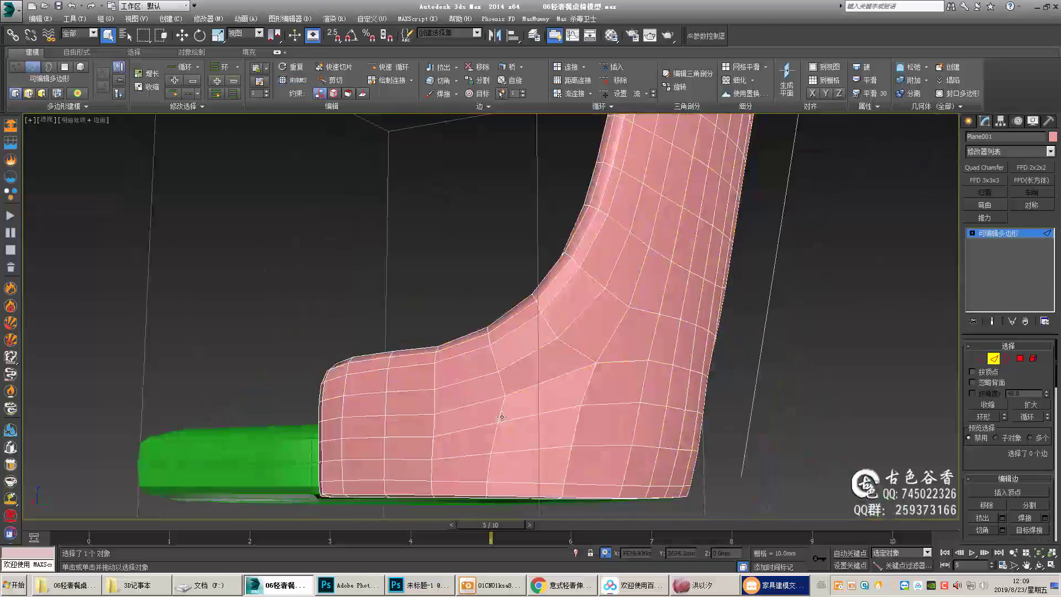
pyautogui.moveTo(387, 332)
pyautogui.keyDown('alt'); pyautogui.mouseDown(button='middle')
pyautogui.moveTo(354, 348)
pyautogui.moveTo(359, 310)
pyautogui.moveTo(236, 301)
pyautogui.moveTo(385, 327)
pyautogui.mouseUp(button='middle'); pyautogui.keyUp('alt')
pyautogui.press('1')
pyautogui.scroll(5, 350, 347)
pyautogui.scroll(-5, 350, 347)
pyautogui.scroll(1, 342, 332)
# - Move the seat slab's edge vertices to line up with the armrests, checking in four viewports
pyautogui.keyDown('ctrl'); pyautogui.doubleClick(236, 300); pyautogui.keyUp('ctrl')
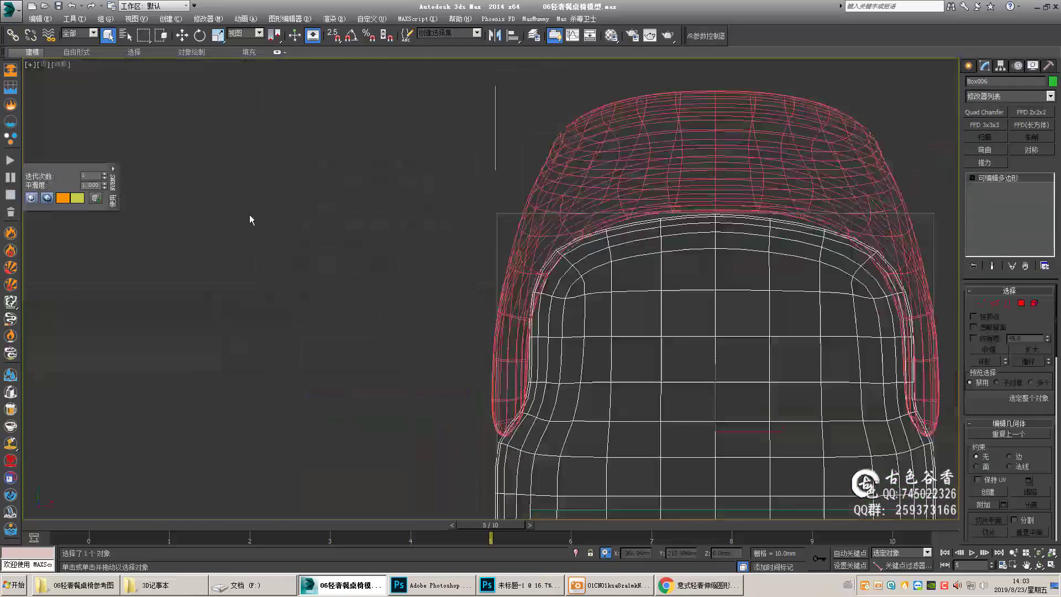
pyautogui.press('1')
pyautogui.scroll(2, 675, 323)
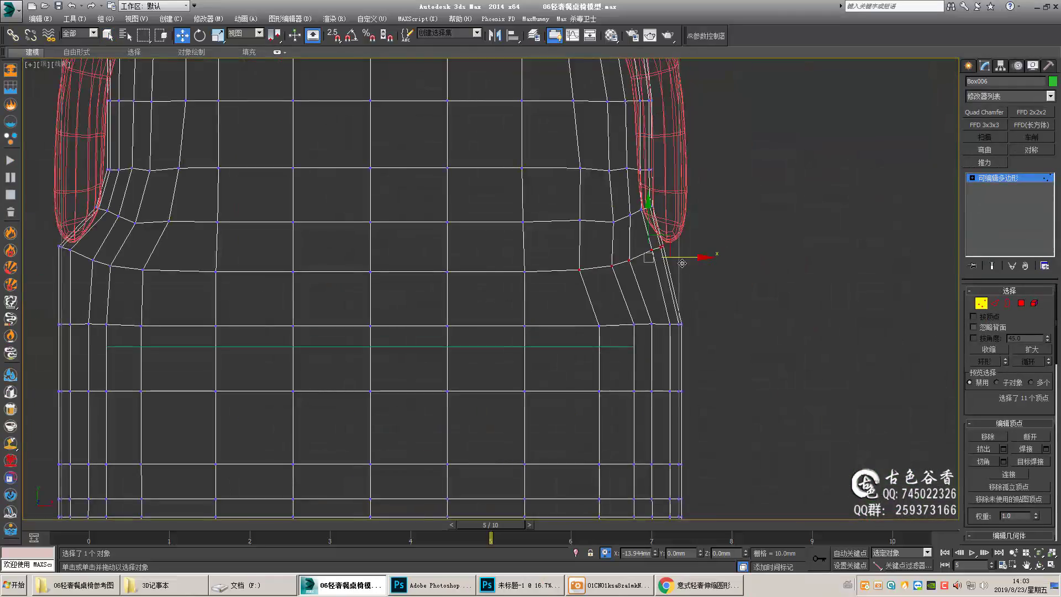
pyautogui.press('1')
pyautogui.scroll(2, 728, 298)
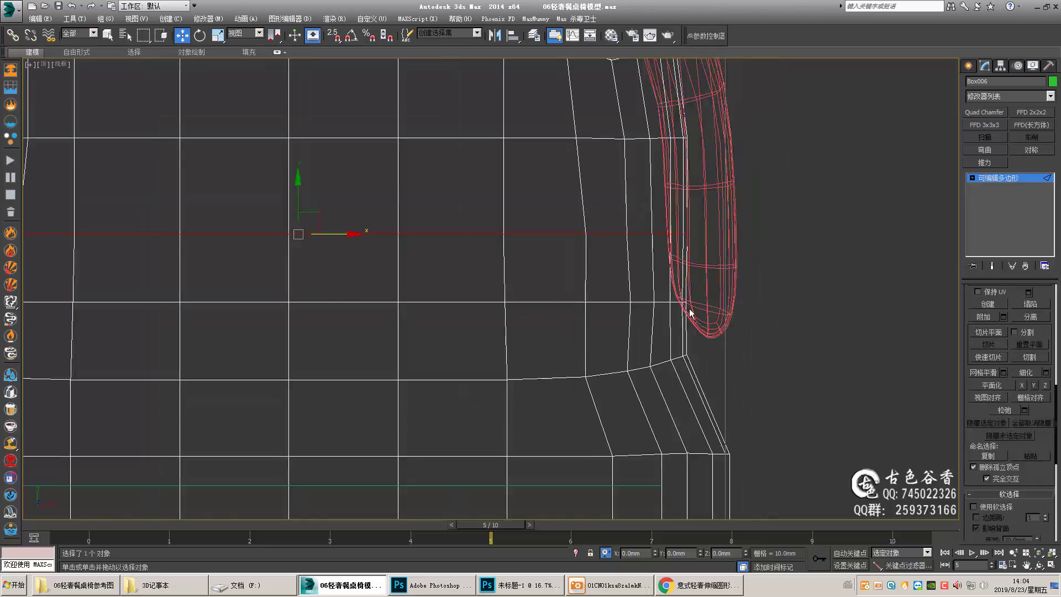
pyautogui.scroll(-2, 690, 313)
pyautogui.press('1')
pyautogui.hotkey('alt', 'w')
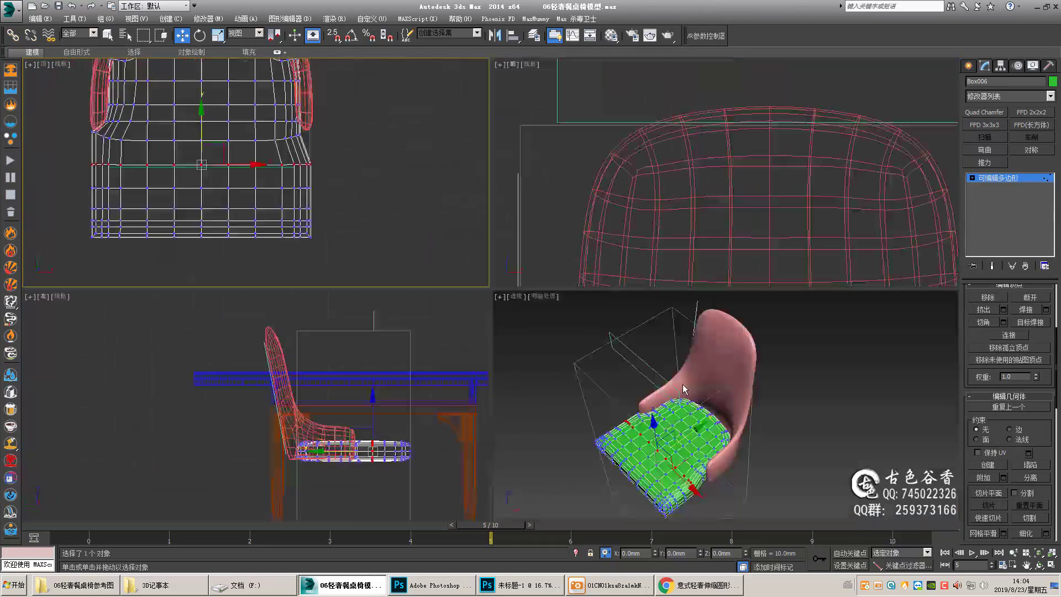
pyautogui.hotkey('alt', 'w')
pyautogui.scroll(-1, 589, 294)
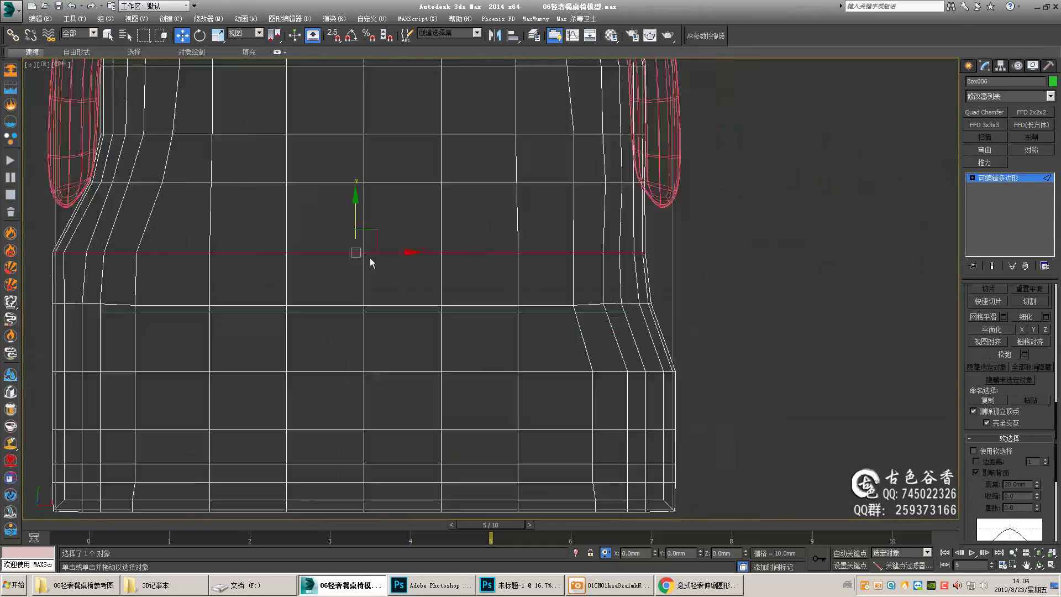
# - Connect new edges across the armrest beside the seat and chamfer one at 16.668mm
pyautogui.press('p')
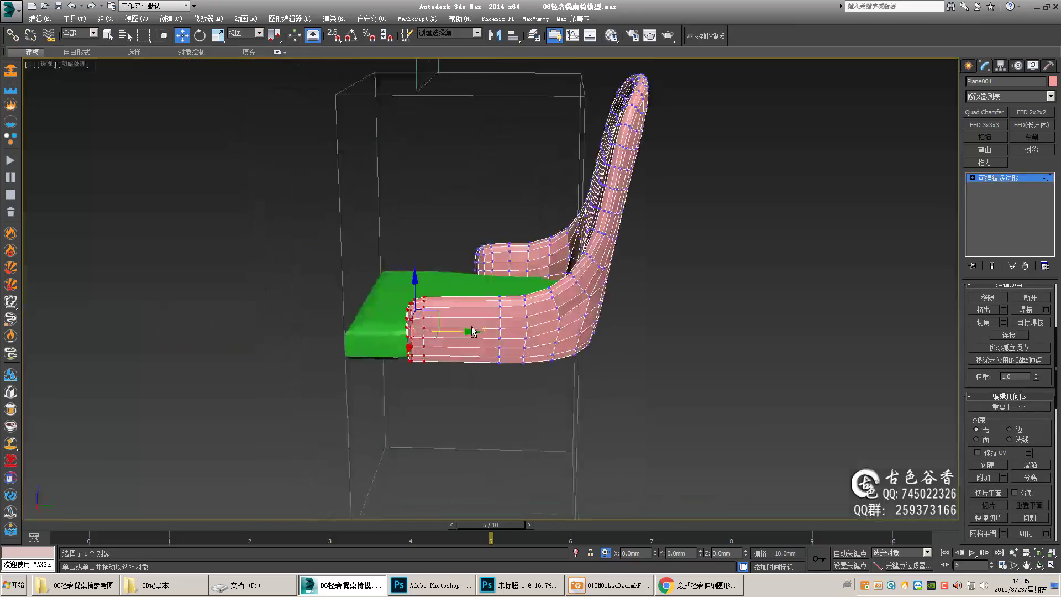
pyautogui.hotkey('alt', 'Tab')
pyautogui.hotkey('alt', 'Tab')
pyautogui.press('2')
pyautogui.scroll(3, 489, 350)
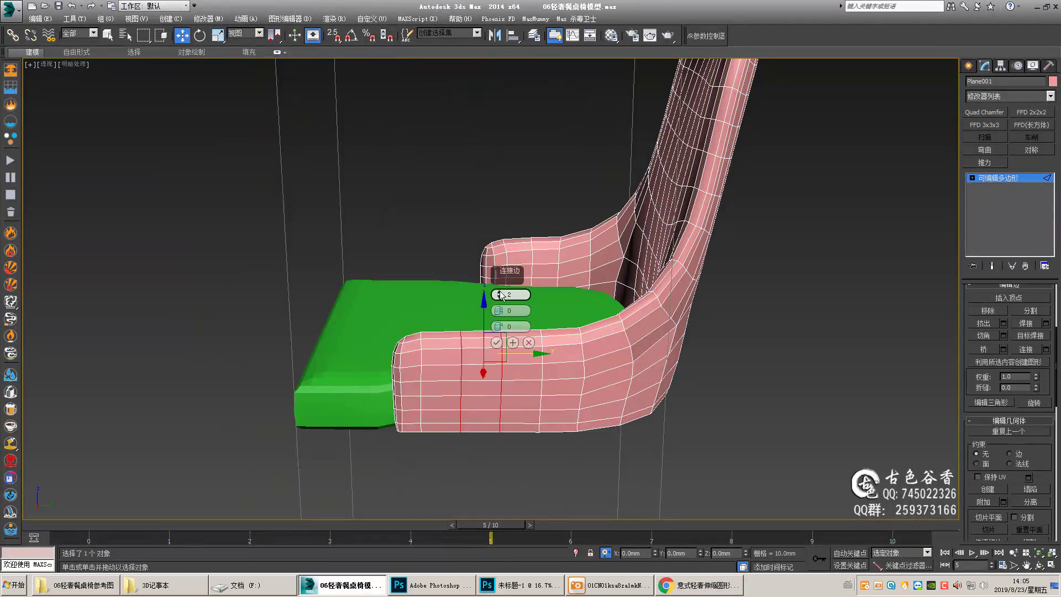
pyautogui.keyDown('alt'); pyautogui.moveTo(519, 201); pyautogui.dragTo(402, 343, button='middle'); pyautogui.keyUp('alt')
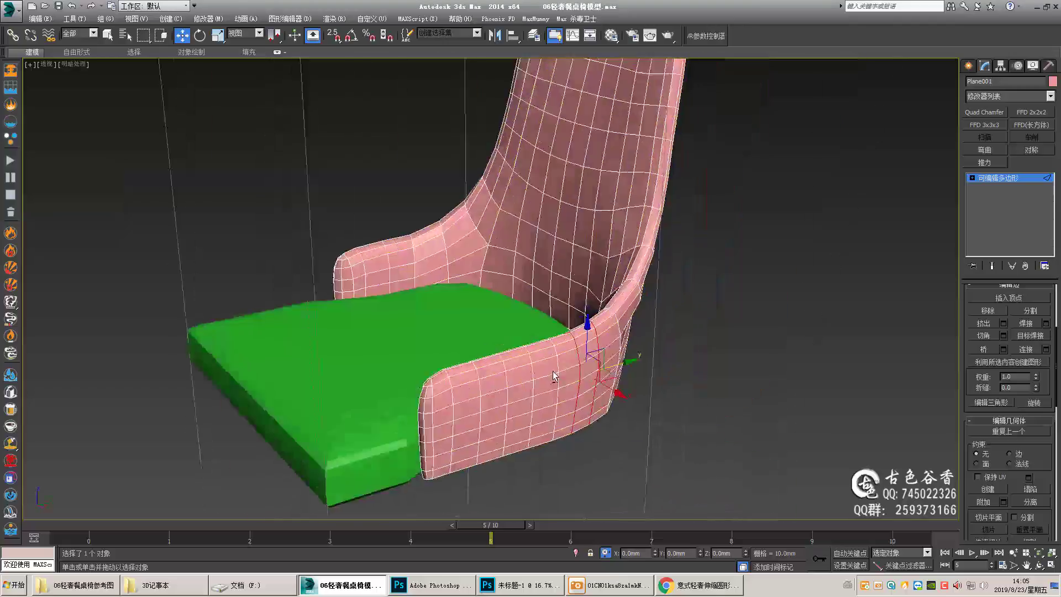
pyautogui.press('t')
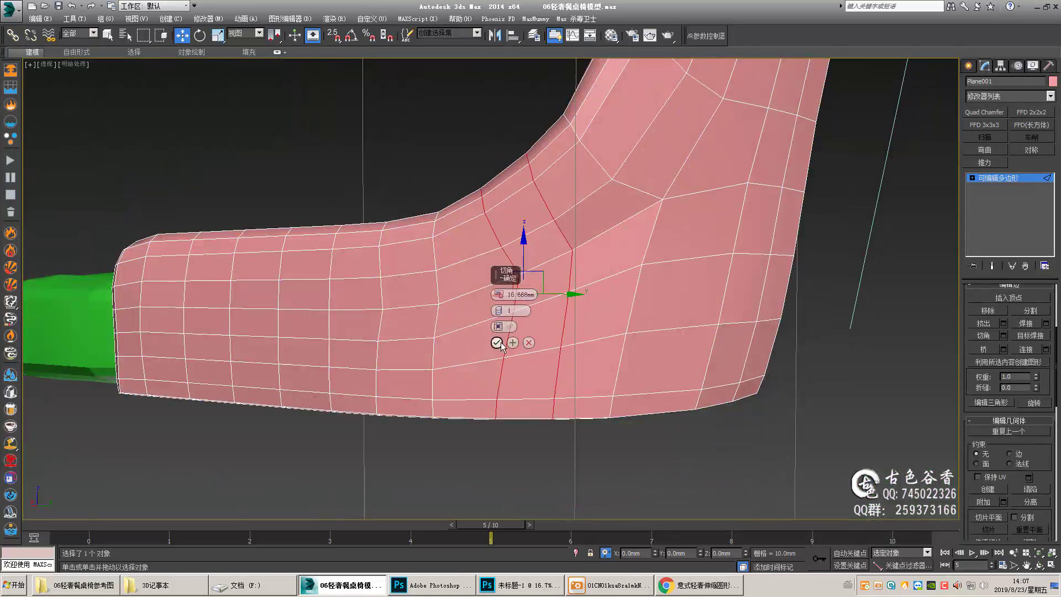
pyautogui.click(497, 342)
pyautogui.keyDown('alt'); pyautogui.moveTo(562, 290); pyautogui.dragTo(433, 366, button='middle'); pyautogui.keyUp('alt')
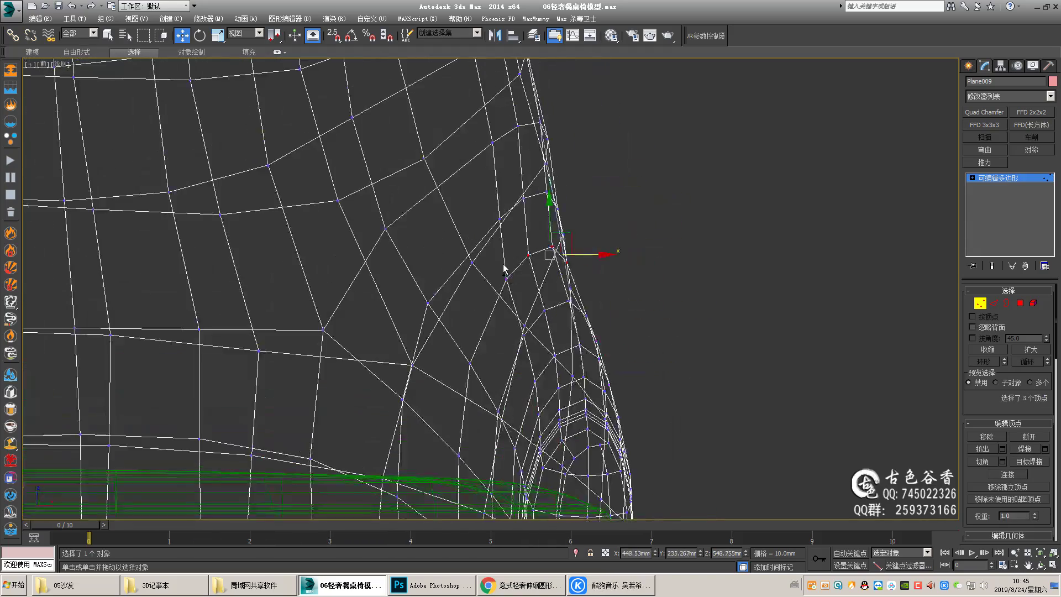
# - Move the curved-edge vertices between armrest and backrest so the shell hugs the seat
pyautogui.click(572, 288)
pyautogui.moveTo(584, 322); pyautogui.dragTo(596, 362, button='middle')
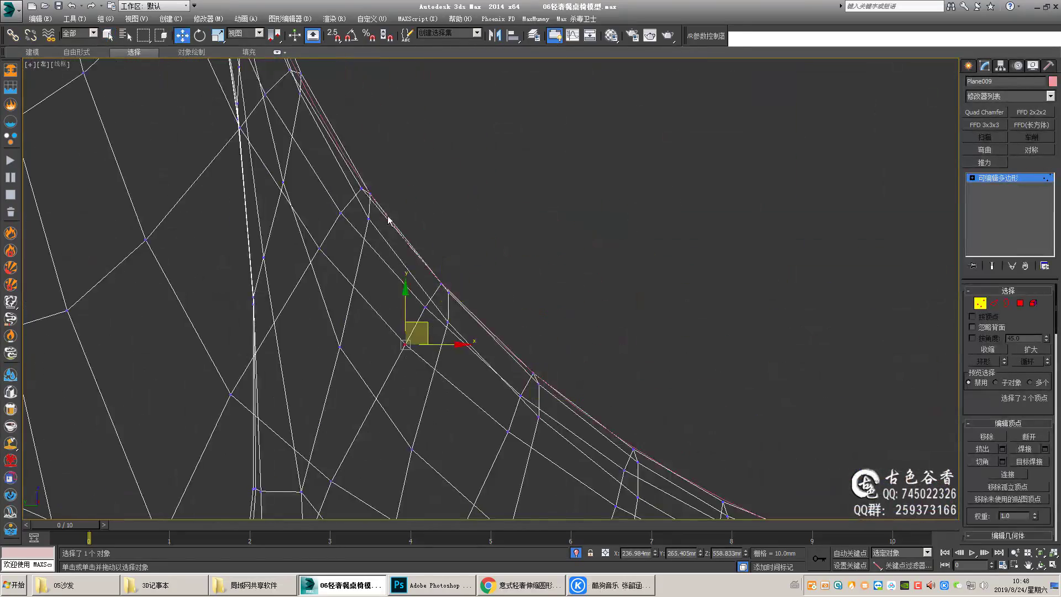
pyautogui.moveTo(389, 221); pyautogui.dragTo(423, 360, button='middle')
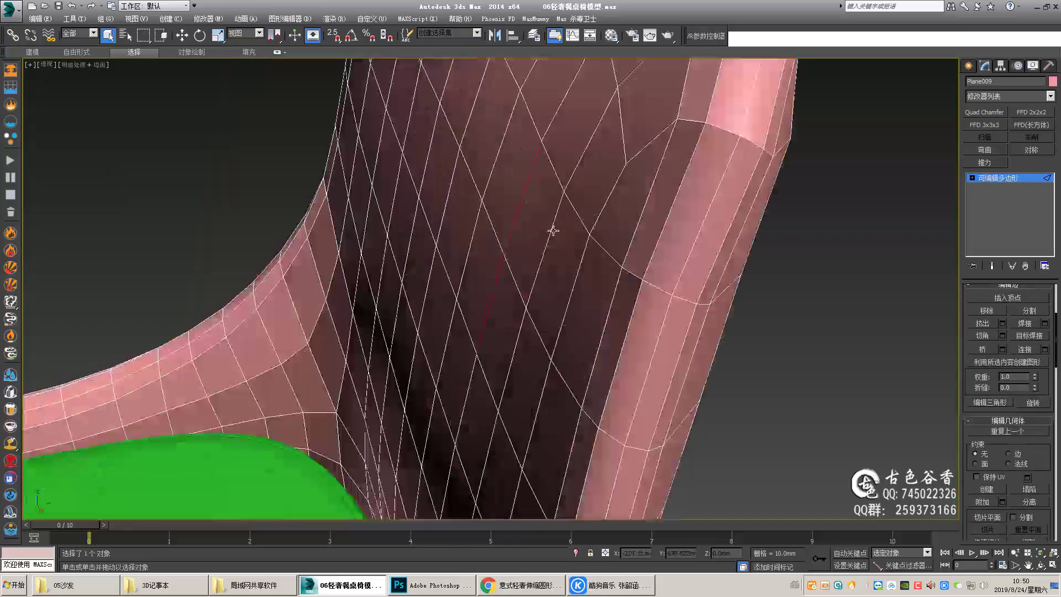
# - Add connecting edge loops to the leg socket block under the shell
pyautogui.press('w')
pyautogui.keyDown('alt'); pyautogui.moveTo(553, 231); pyautogui.dragTo(532, 225, button='middle'); pyautogui.keyUp('alt')
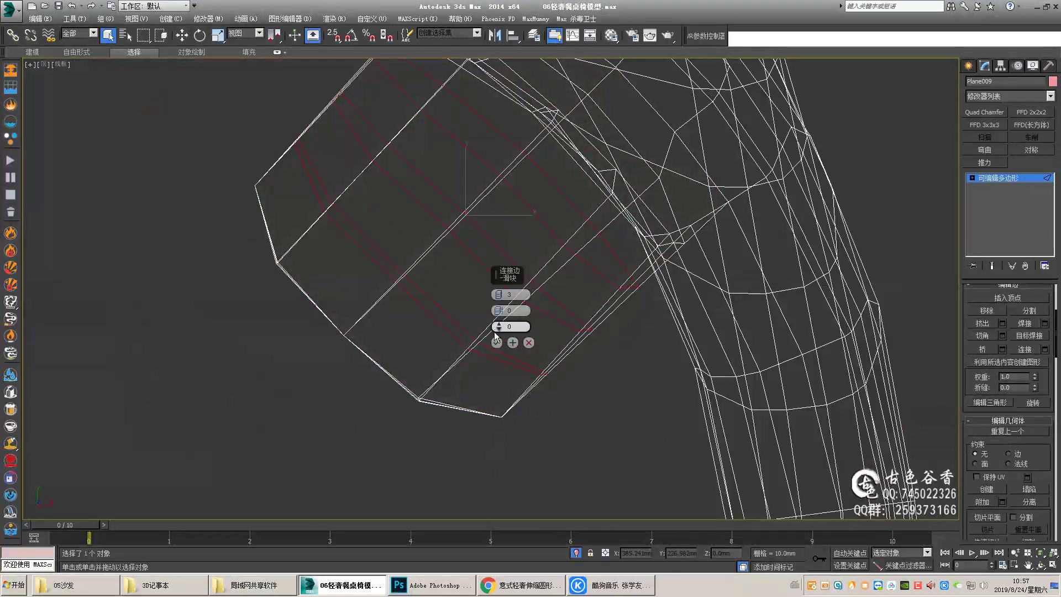
pyautogui.click(496, 342)
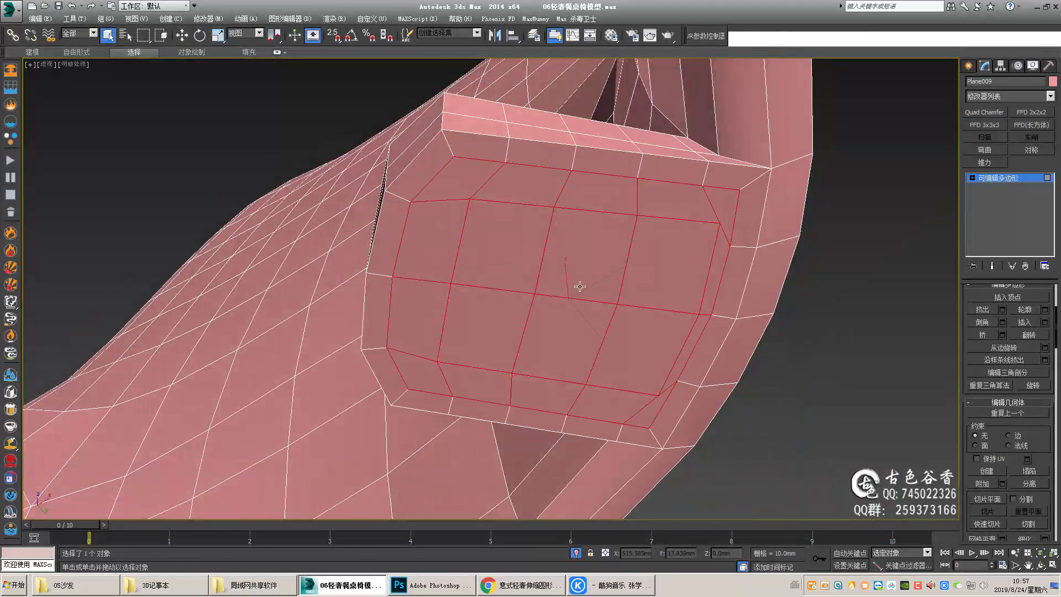
pyautogui.press('w')
pyautogui.moveTo(580, 286)
pyautogui.keyDown('alt'); pyautogui.mouseDown(button='middle')
pyautogui.moveTo(602, 294)
pyautogui.moveTo(478, 288)
pyautogui.moveTo(629, 246)
pyautogui.moveTo(720, 257)
pyautogui.moveTo(365, 287)
pyautogui.moveTo(448, 293)
pyautogui.mouseUp(button='middle'); pyautogui.keyUp('alt')
pyautogui.press('q')
pyautogui.press('w')
pyautogui.press('2')
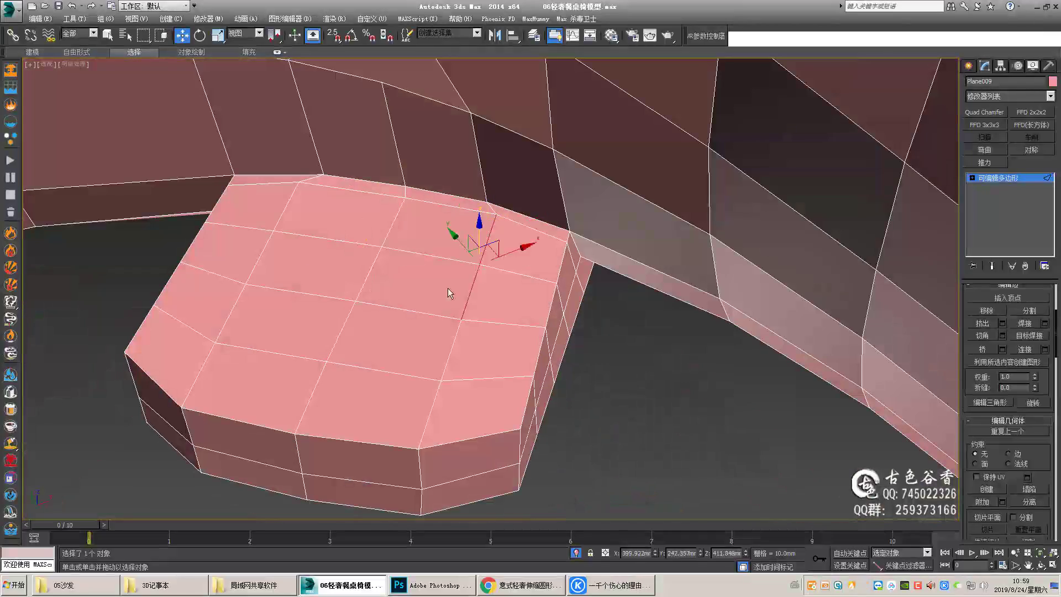
# - Cut new edges across the socket block's underside to tie it into the shell
pyautogui.moveTo(490, 337)
pyautogui.keyDown('alt'); pyautogui.mouseDown(button='middle')
pyautogui.moveTo(550, 266)
pyautogui.moveTo(451, 272)
pyautogui.mouseUp(button='middle'); pyautogui.keyUp('alt')
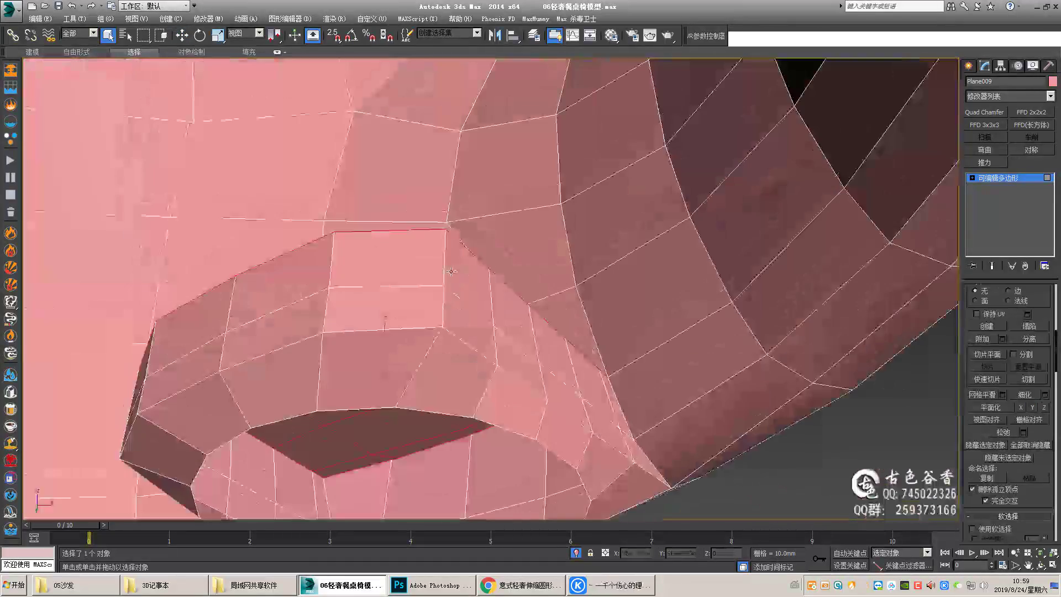
pyautogui.moveTo(403, 310)
pyautogui.keyDown('alt'); pyautogui.mouseDown(button='middle')
pyautogui.moveTo(456, 266)
pyautogui.moveTo(527, 336)
pyautogui.moveTo(602, 289)
pyautogui.moveTo(473, 166)
pyautogui.moveTo(580, 308)
pyautogui.moveTo(450, 303)
pyautogui.moveTo(410, 212)
pyautogui.moveTo(771, 368)
pyautogui.moveTo(173, 262)
pyautogui.mouseUp(button='middle'); pyautogui.keyUp('alt')
pyautogui.press('1')
pyautogui.hotkey('alt', 'c')
pyautogui.rightClick(410, 212)
pyautogui.hotkey('alt', 'c')
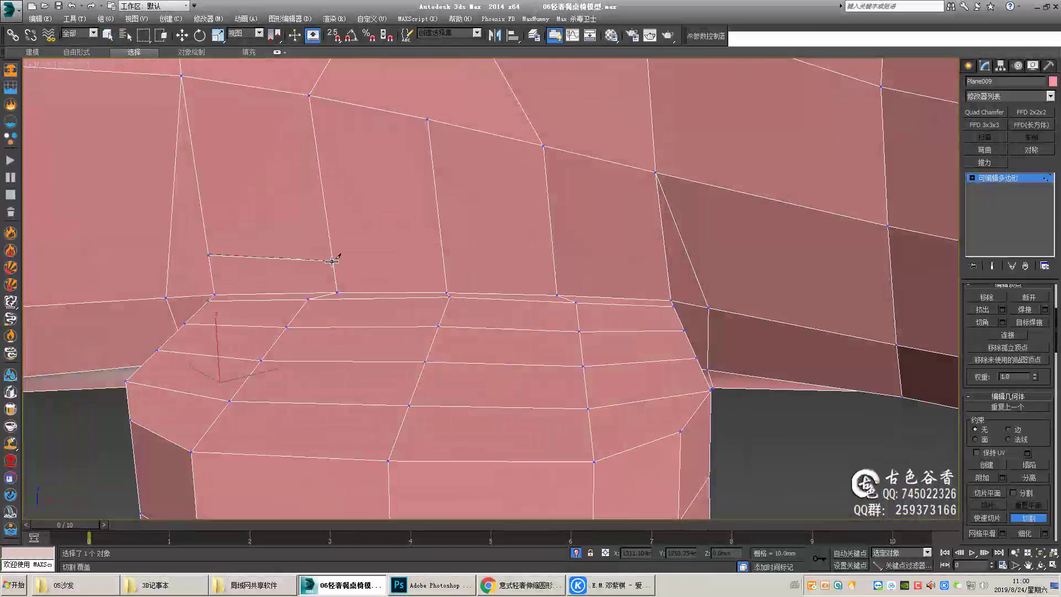
pyautogui.keyDown('alt'); pyautogui.moveTo(672, 278); pyautogui.dragTo(217, 240, button='middle'); pyautogui.keyUp('alt')
pyautogui.press('1')
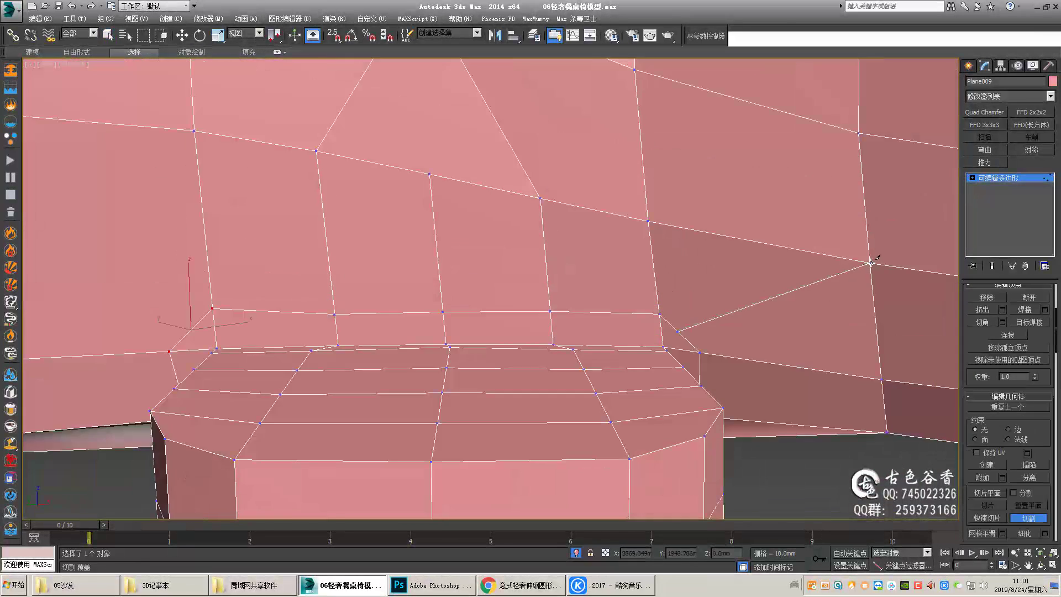
pyautogui.keyDown('alt'); pyautogui.moveTo(678, 221); pyautogui.dragTo(385, 158, button='middle'); pyautogui.keyUp('alt')
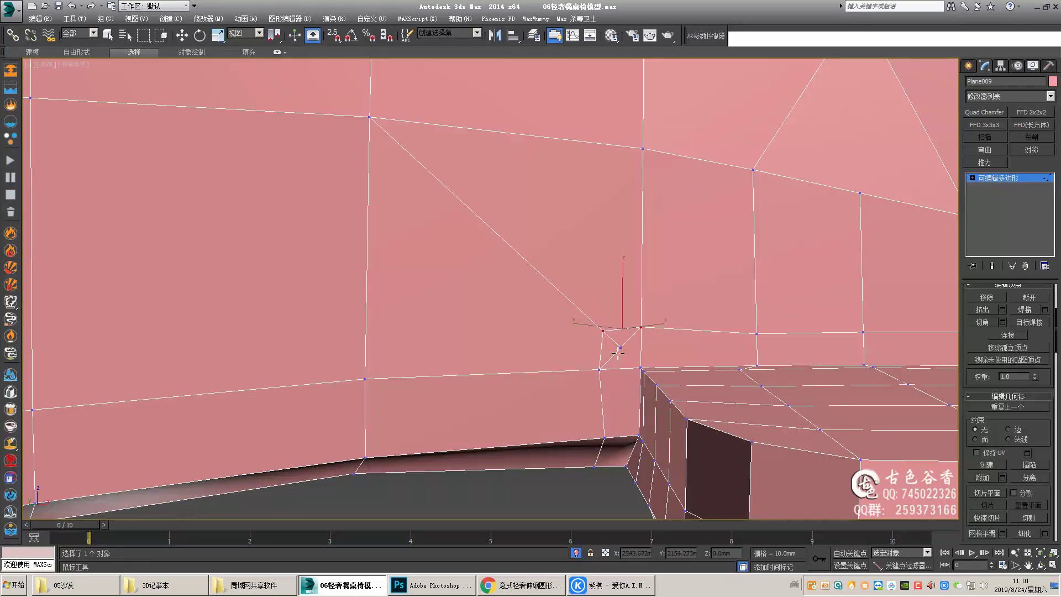
# - Inspect the edge ring around the green leg where the socket joins the shell
pyautogui.press('2')
pyautogui.keyDown('alt'); pyautogui.moveTo(619, 353); pyautogui.dragTo(533, 327, button='middle'); pyautogui.keyUp('alt')
pyautogui.scroll(-5, 544, 320)
pyautogui.keyDown('alt'); pyautogui.moveTo(621, 289); pyautogui.dragTo(753, 291, button='middle'); pyautogui.keyUp('alt')
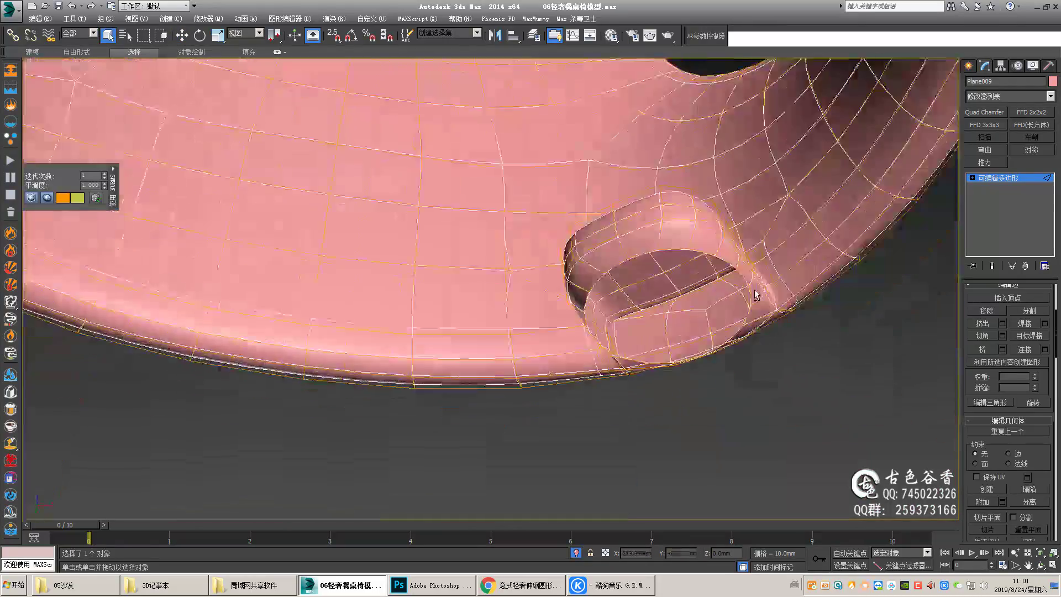
pyautogui.scroll(5, 644, 336)
pyautogui.press('w')
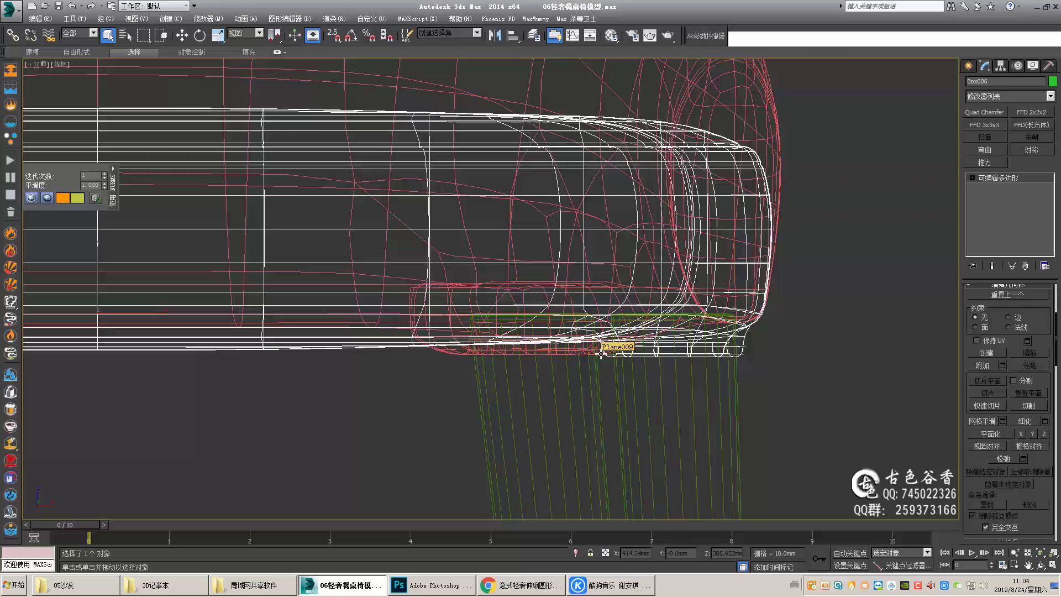
# - Select the Plane009 shell and orbit around it to inspect its open border
pyautogui.click(600, 354)
pyautogui.press('1')
pyautogui.scroll(3, 612, 397)
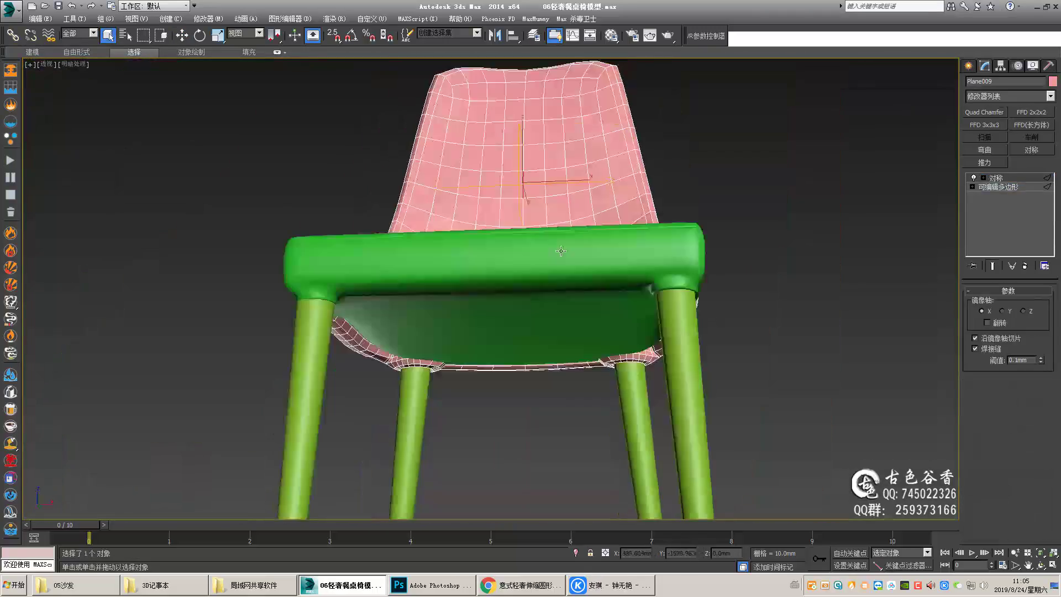
pyautogui.keyDown('alt'); pyautogui.moveTo(561, 280); pyautogui.dragTo(594, 212, button='middle'); pyautogui.keyUp('alt')
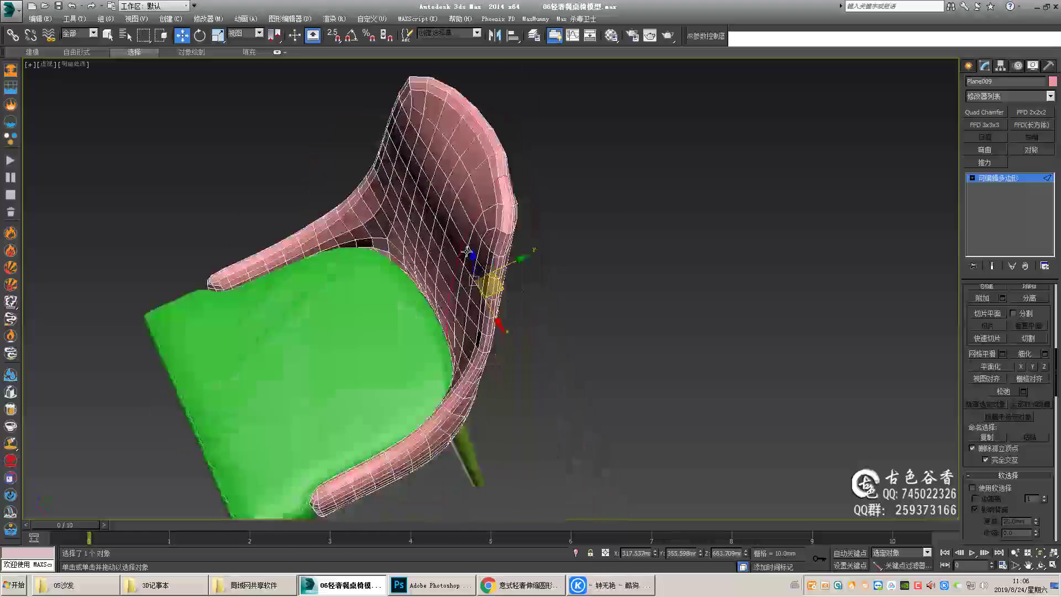
pyautogui.press('q')
pyautogui.moveTo(515, 269)
pyautogui.keyDown('alt'); pyautogui.mouseDown(button='middle')
pyautogui.moveTo(633, 317)
pyautogui.moveTo(553, 276)
pyautogui.moveTo(488, 270)
pyautogui.moveTo(576, 269)
pyautogui.moveTo(553, 244)
pyautogui.moveTo(588, 218)
pyautogui.moveTo(571, 253)
pyautogui.moveTo(541, 233)
pyautogui.moveTo(550, 277)
pyautogui.moveTo(310, 183)
pyautogui.moveTo(580, 257)
pyautogui.moveTo(462, 288)
pyautogui.mouseUp(button='middle'); pyautogui.keyUp('alt')
pyautogui.scroll(-3, 577, 270)
pyautogui.scroll(3, 571, 252)
# - Extrude the shell's border edges by -3.0 mm and preview the lip with NURMS smoothing
pyautogui.press('2')
pyautogui.scroll(-5, 542, 233)
pyautogui.scroll(3, 553, 248)
pyautogui.hotkey('shift', 'e')
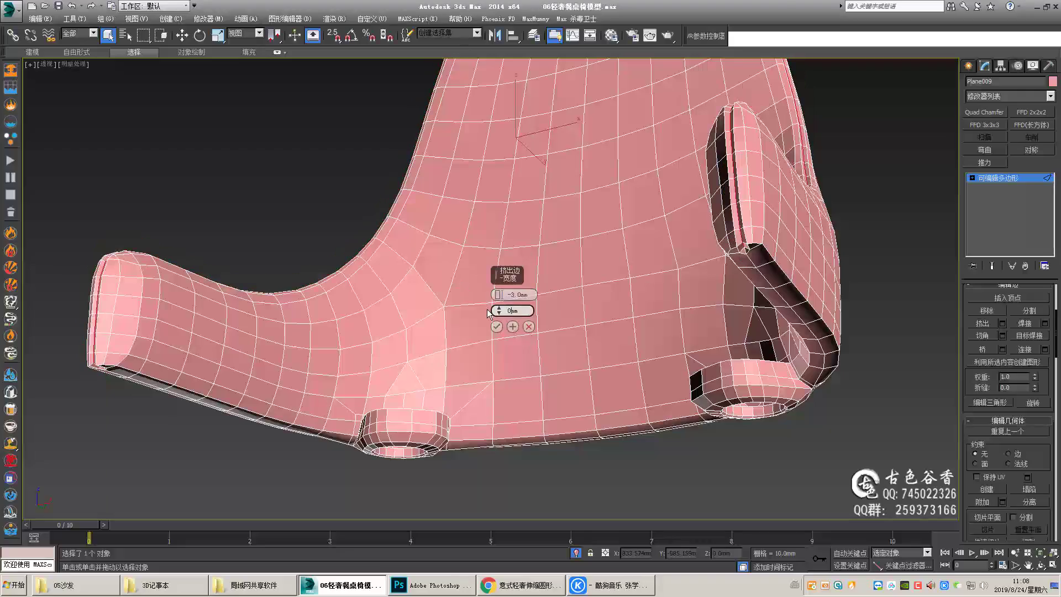
pyautogui.click(497, 326)
pyautogui.moveTo(496, 326)
pyautogui.keyDown('alt'); pyautogui.mouseDown(button='middle')
pyautogui.moveTo(420, 249)
pyautogui.moveTo(496, 164)
pyautogui.moveTo(561, 247)
pyautogui.mouseUp(button='middle'); pyautogui.keyUp('alt')
pyautogui.hotkey('ctrl', 'q')
pyautogui.hotkey('ctrl', 'q')
pyautogui.press('2')
pyautogui.scroll(5, 462, 200)
pyautogui.scroll(-3, 462, 200)
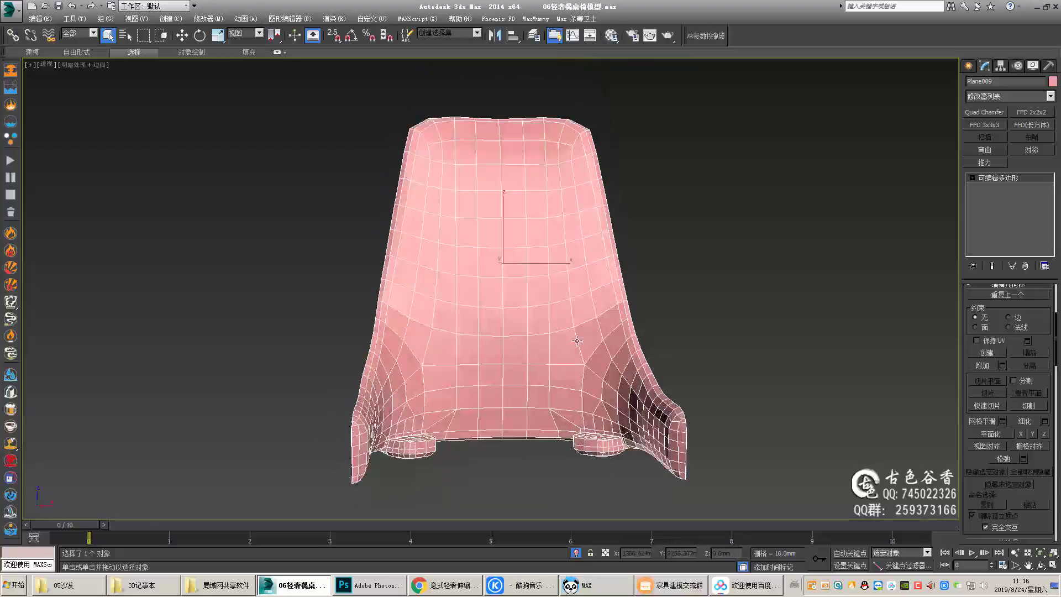
# - Cut new edges into the chair back, remove TurboSmooth, and export the mesh as 1.obj
pyautogui.scroll(3, 637, 356)
pyautogui.hotkey('alt', 'c')
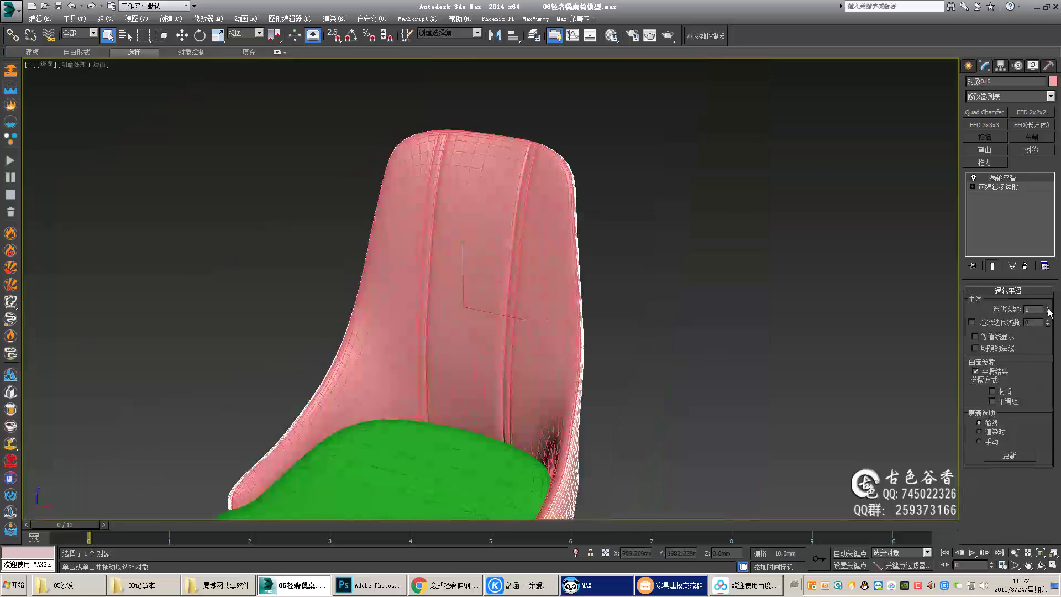
pyautogui.click(1025, 267)
pyautogui.scroll(3, 528, 411)
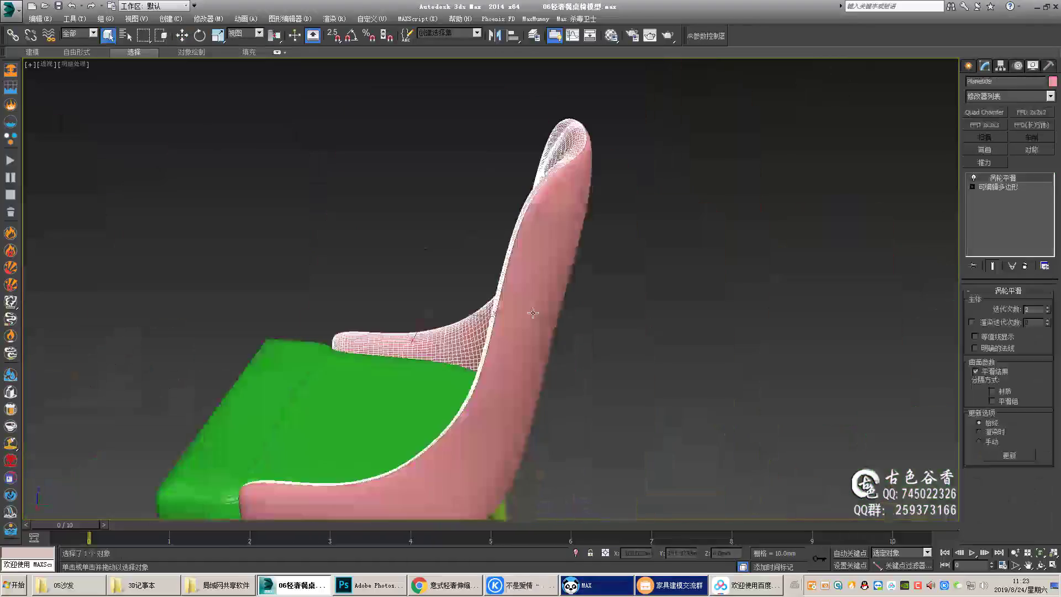
pyautogui.click(10, 9)
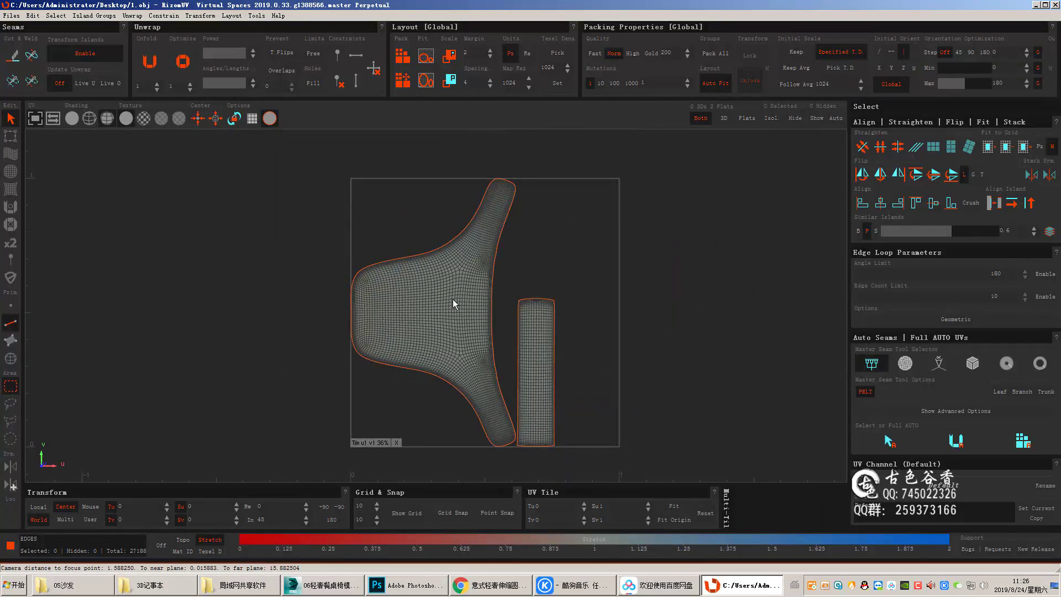
# - In RizomUV, select the large panel island, rotate it upright and zoom to fit
pyautogui.press('F4')
pyautogui.scroll(5, 491, 303)
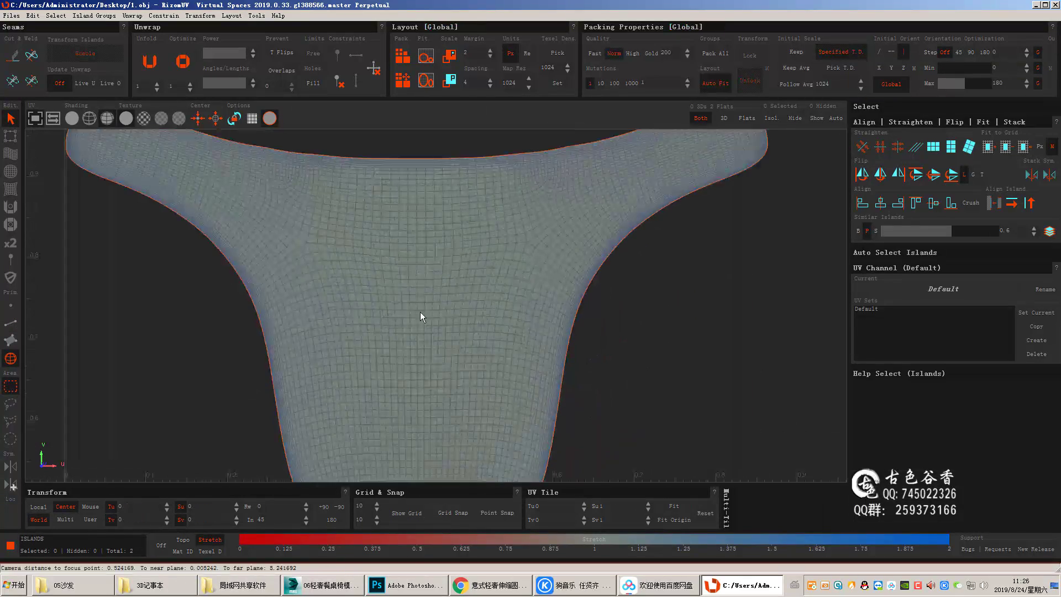
pyautogui.scroll(-5, 635, 315)
pyautogui.scroll(-3, 542, 301)
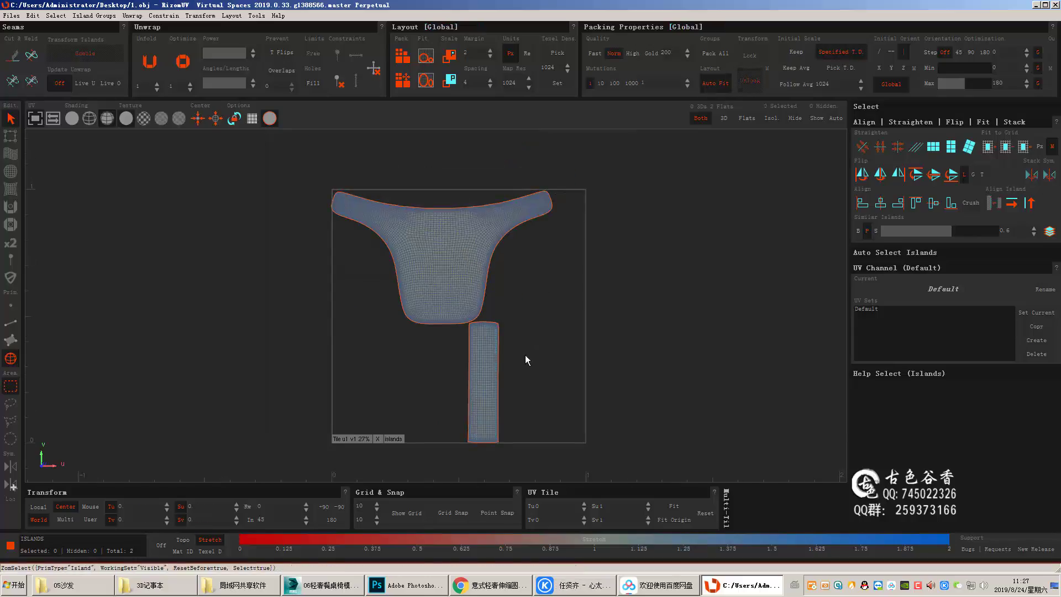
# - Back in 3ds Max, select both panel objects in a wireframe Top view
pyautogui.hotkey('alt', 'Tab')
pyautogui.hotkey('ctrl', 'a')
pyautogui.press('t')
pyautogui.press('F3')
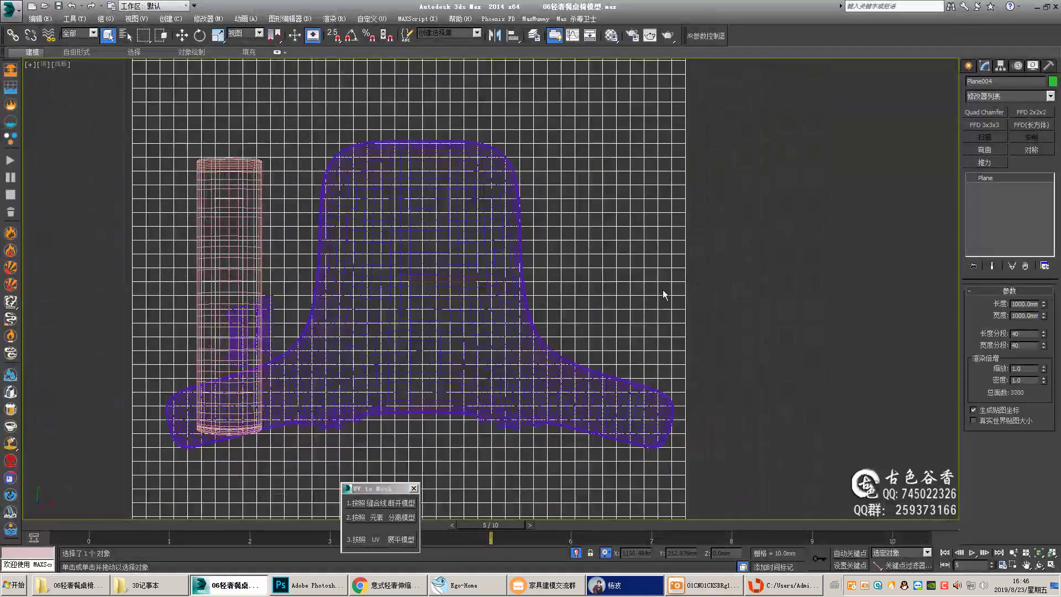
# - Check the reference image and bring up the Graphite Modify Selection tools for the plane's edges
pyautogui.click(716, 591)
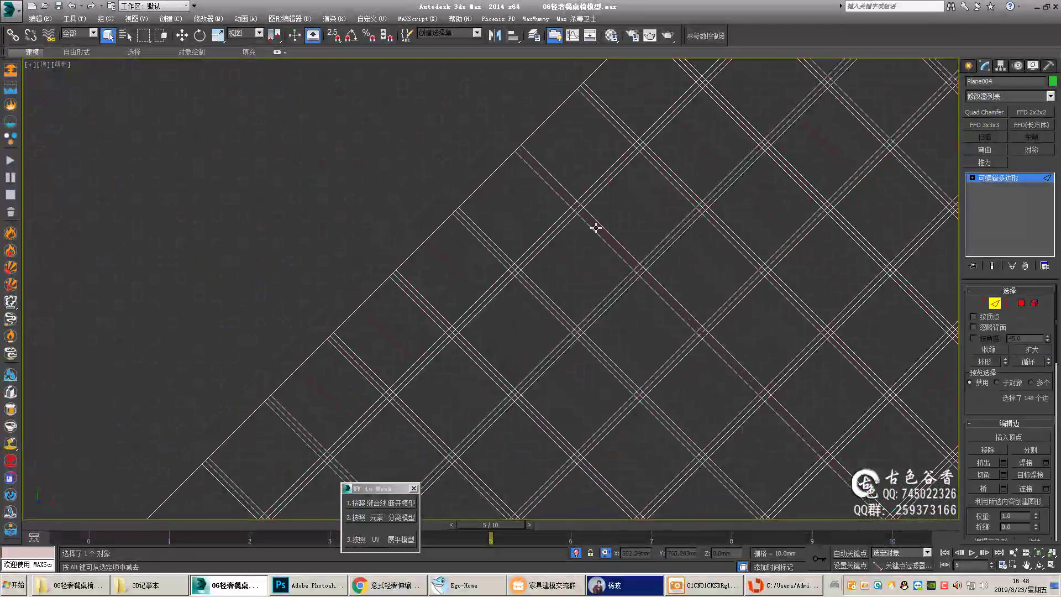
pyautogui.click(276, 53)
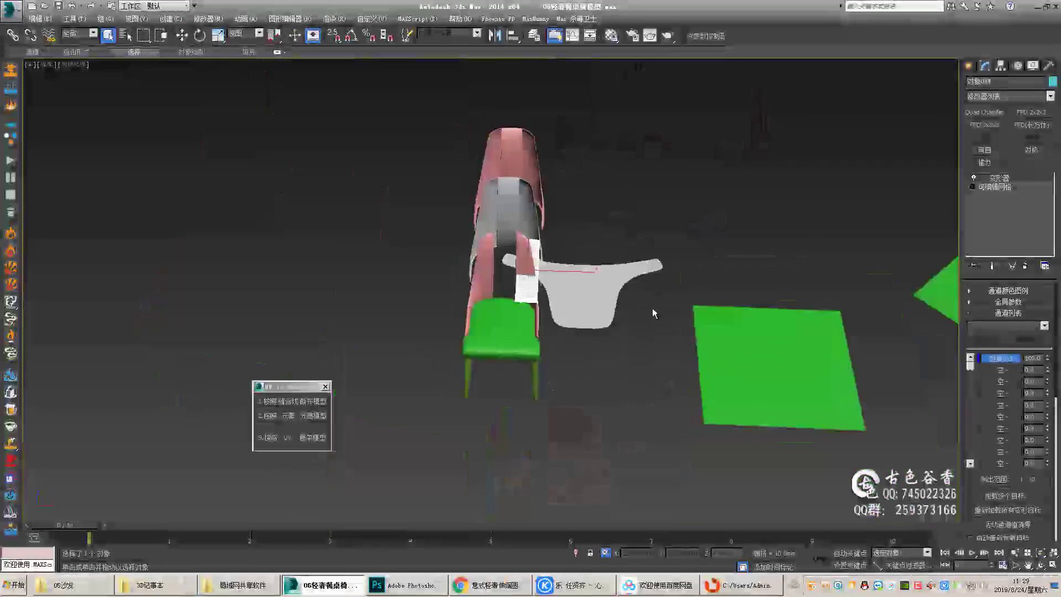
# - Zoom in on the diamond grid laid over the flattened panel in Top view
pyautogui.scroll(2, 531, 279)
pyautogui.scroll(3, 531, 278)
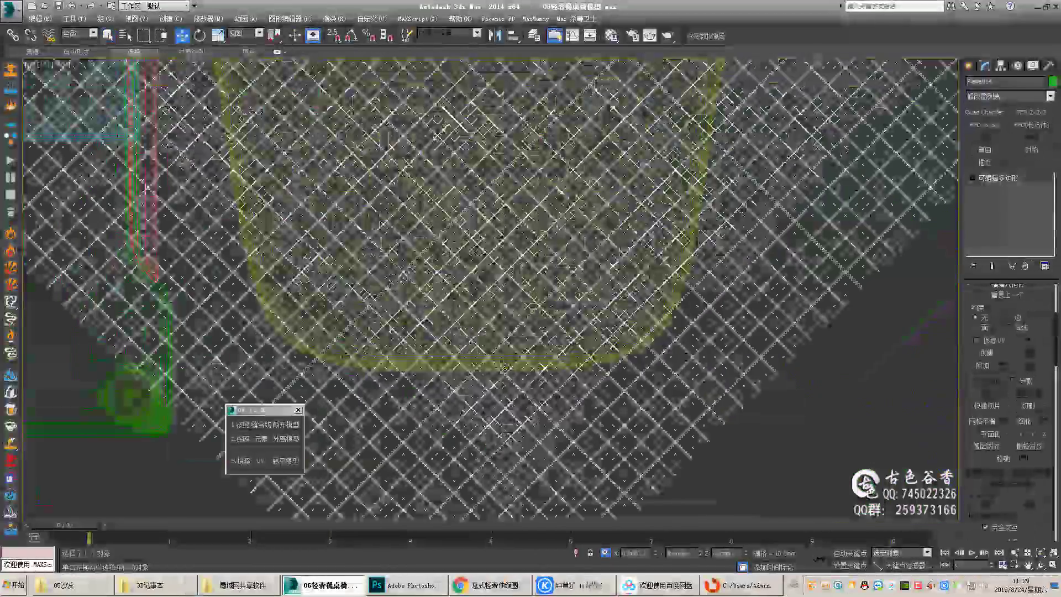
pyautogui.scroll(3, 530, 278)
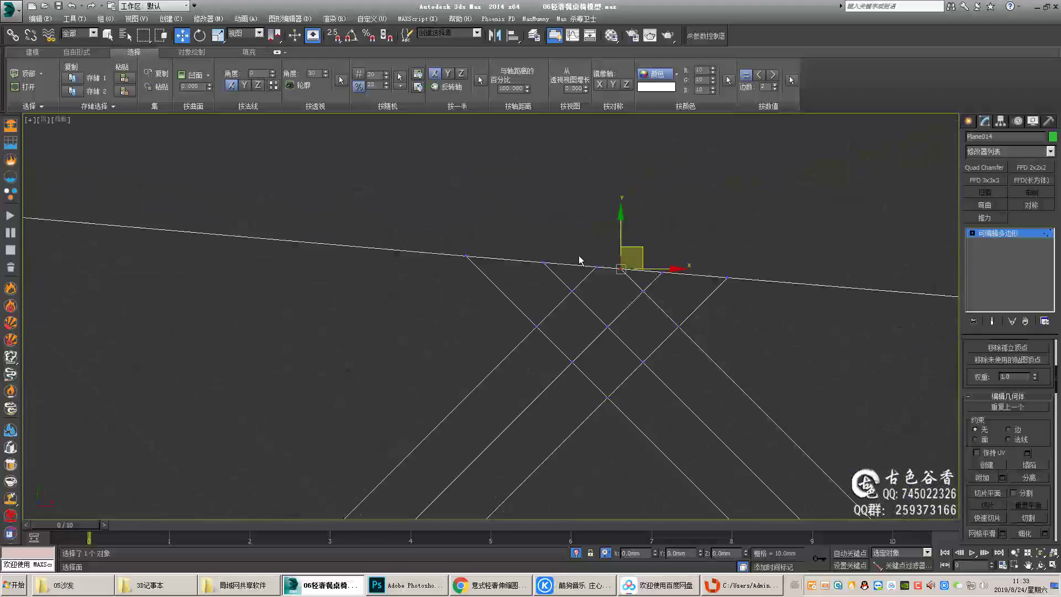
# - Select and move a Plane014 vertex where a grid line meets the slanted outline
pyautogui.press('1')
pyautogui.scroll(4, 367, 390)
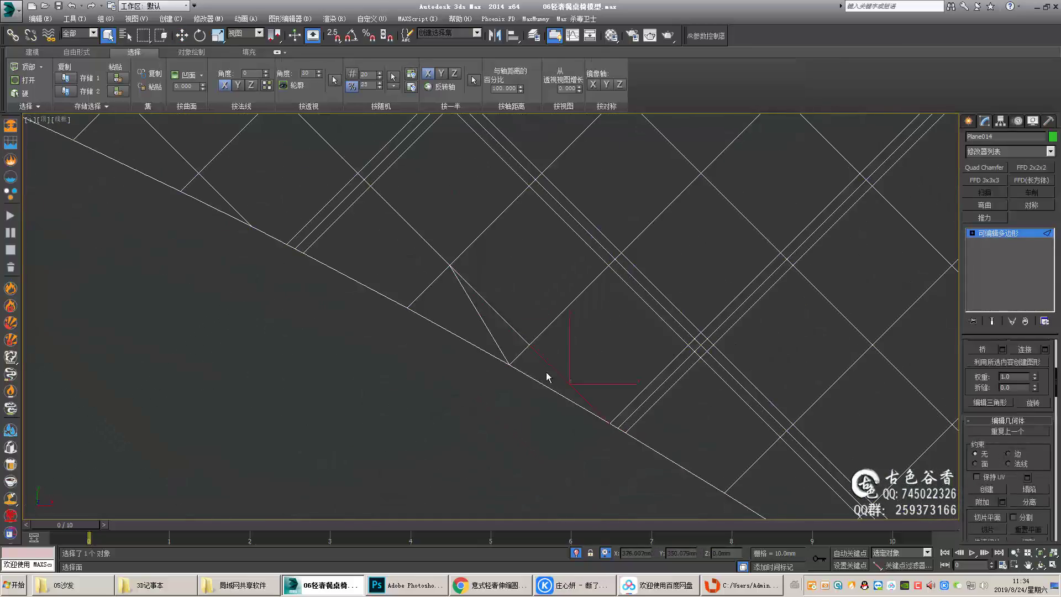
pyautogui.scroll(2, 608, 359)
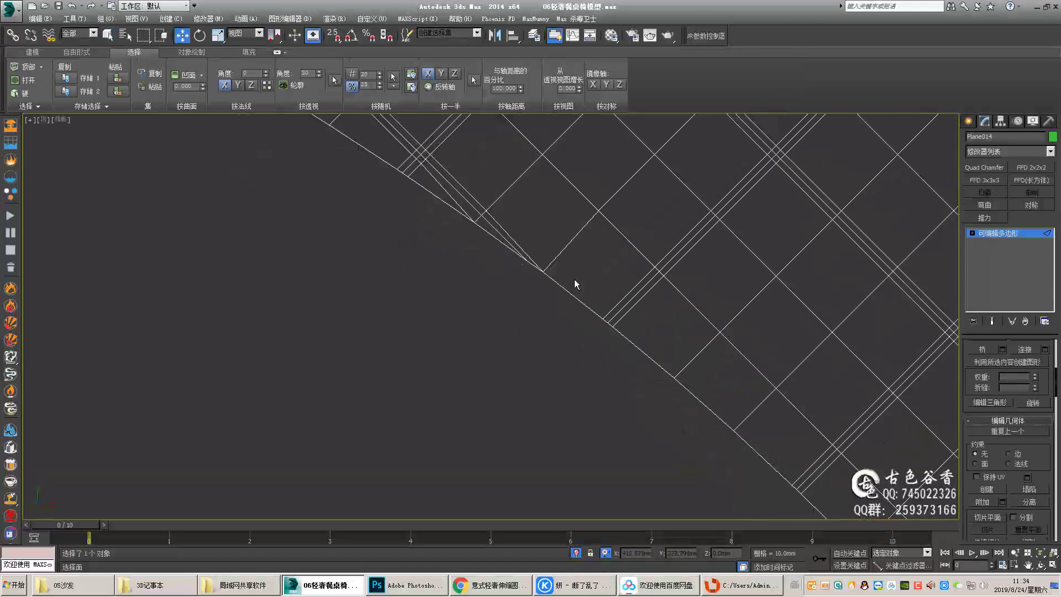
pyautogui.click(553, 259)
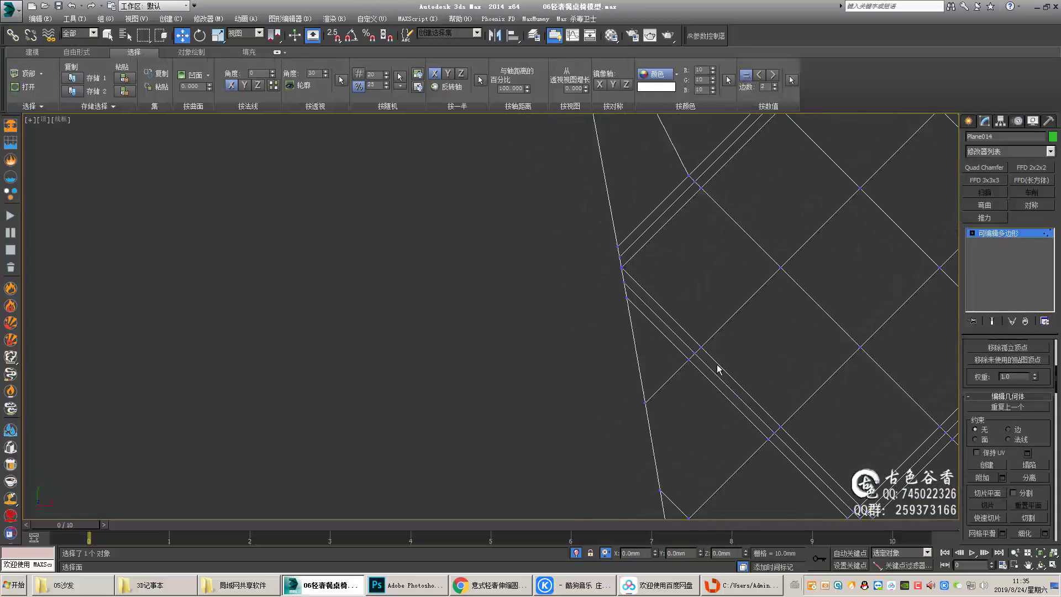
pyautogui.press('w')
pyautogui.scroll(-3, 647, 314)
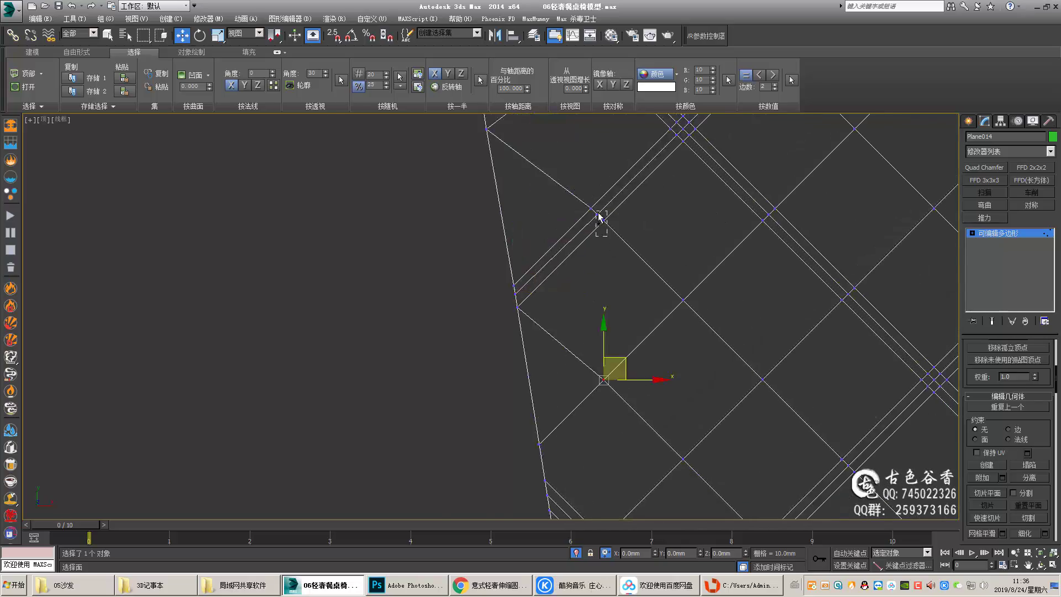
pyautogui.press('1')
pyautogui.scroll(2, 529, 216)
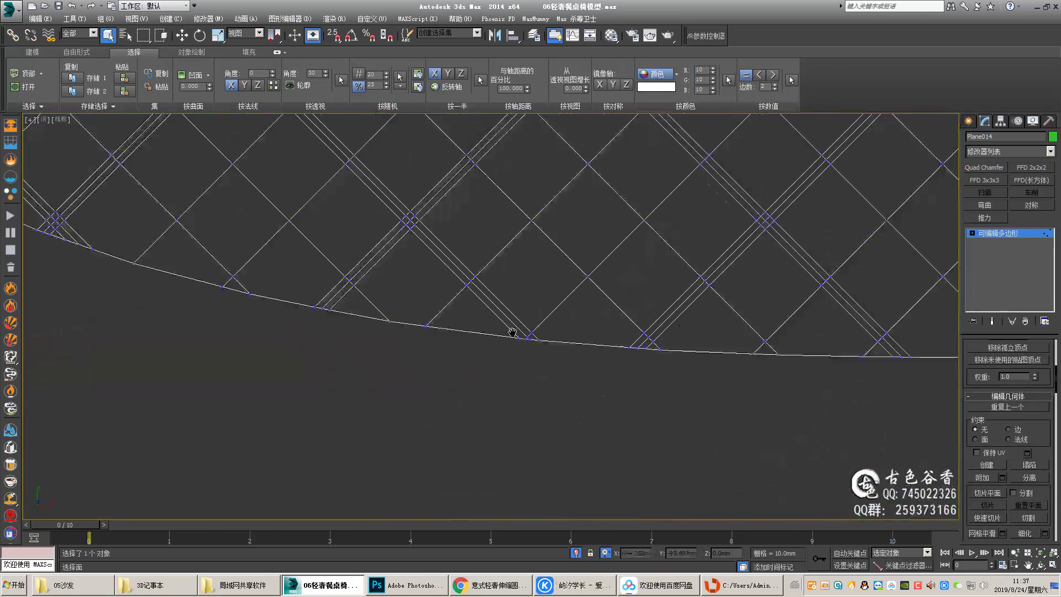
# - Pan along the slanted border, moving further edge vertices onto the outline
pyautogui.moveTo(513, 332); pyautogui.dragTo(447, 360, button='middle')
pyautogui.scroll(4, 674, 326)
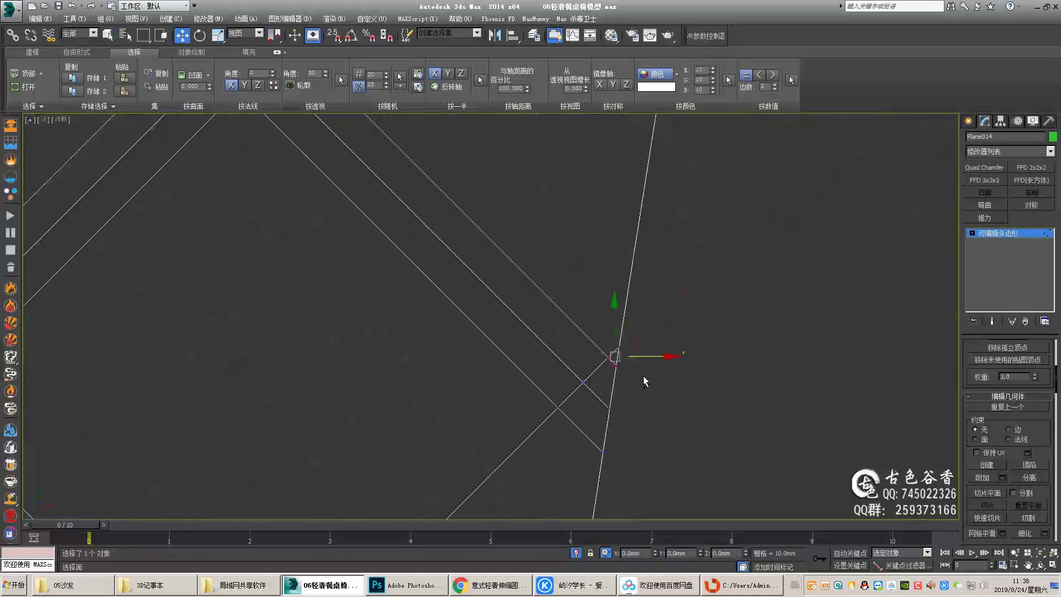
pyautogui.moveTo(644, 290); pyautogui.dragTo(627, 323, button='middle')
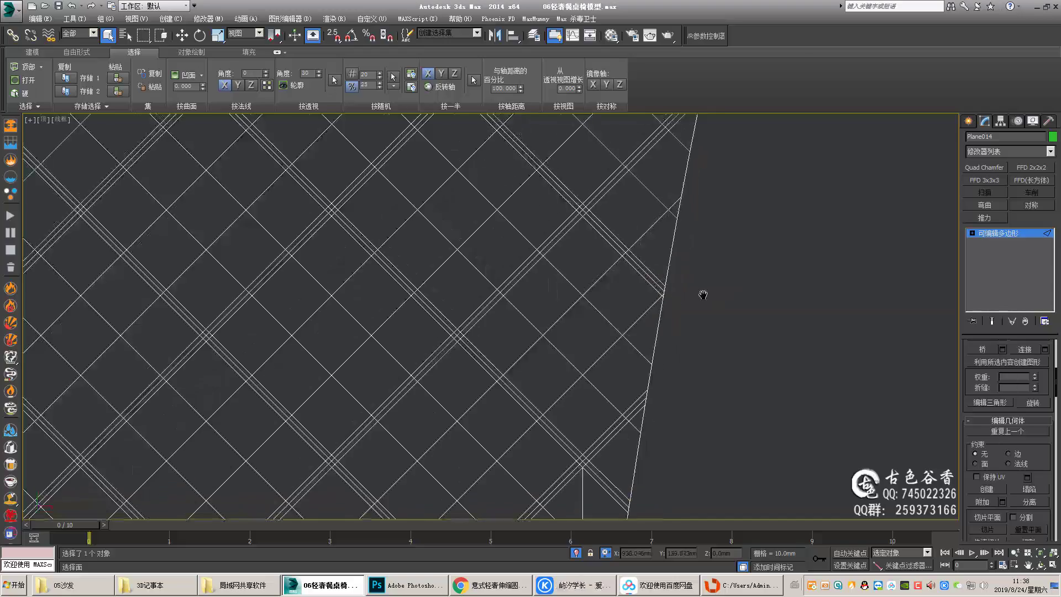
pyautogui.scroll(5, 680, 299)
pyautogui.press('1')
pyautogui.press('w')
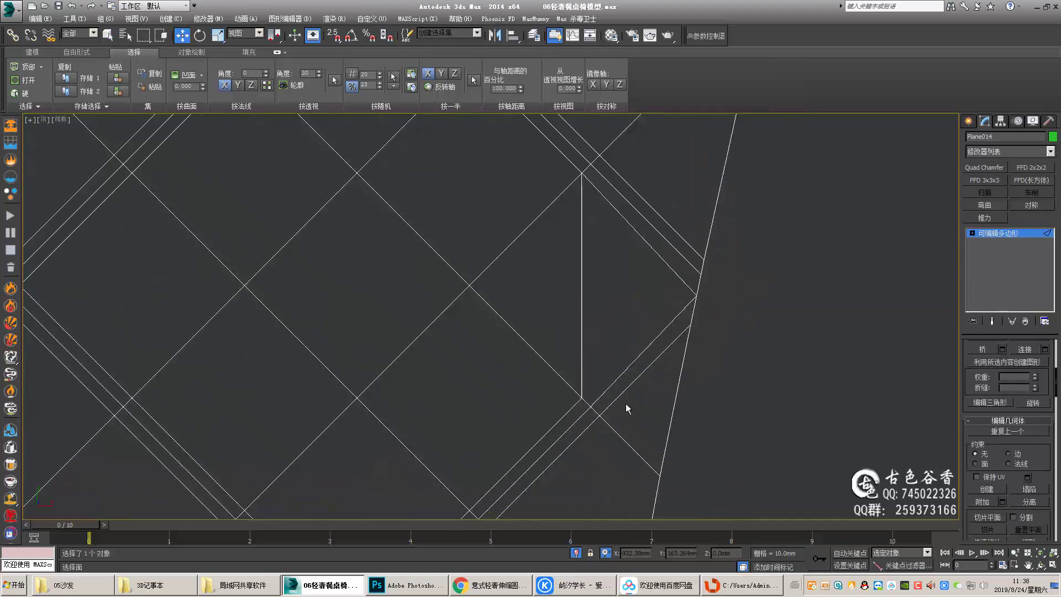
pyautogui.scroll(3, 631, 308)
pyautogui.press('1')
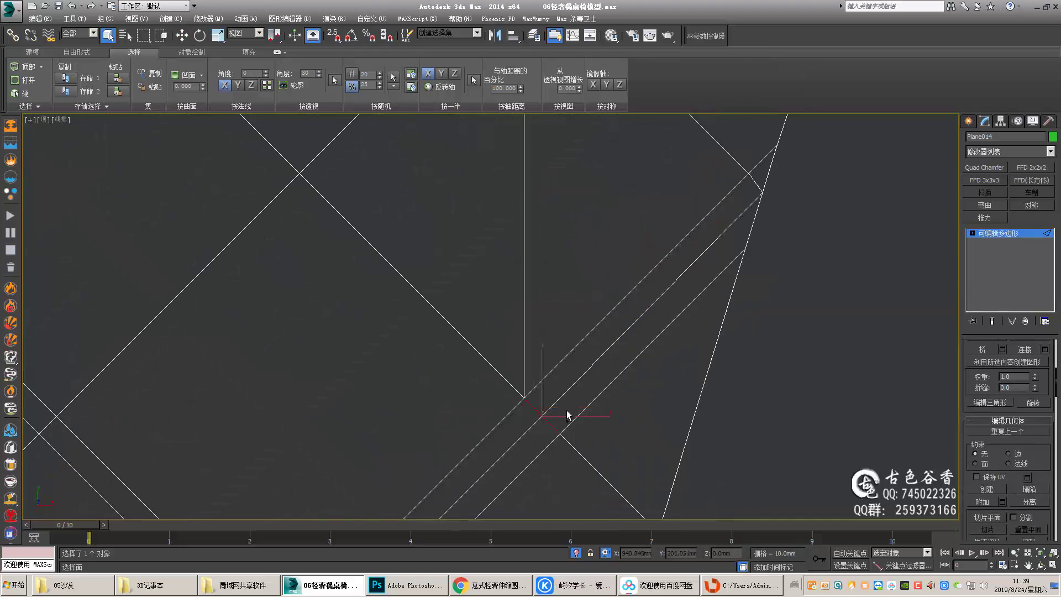
pyautogui.scroll(-2, 580, 372)
pyautogui.moveTo(549, 218); pyautogui.dragTo(706, 288, button='middle')
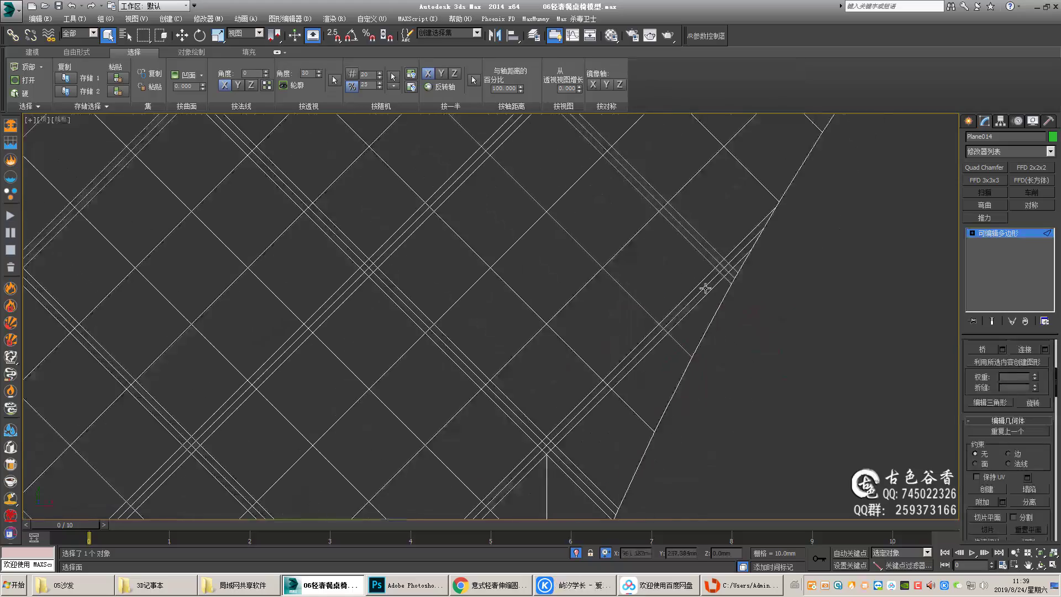
pyautogui.press('1')
pyautogui.scroll(2, 693, 310)
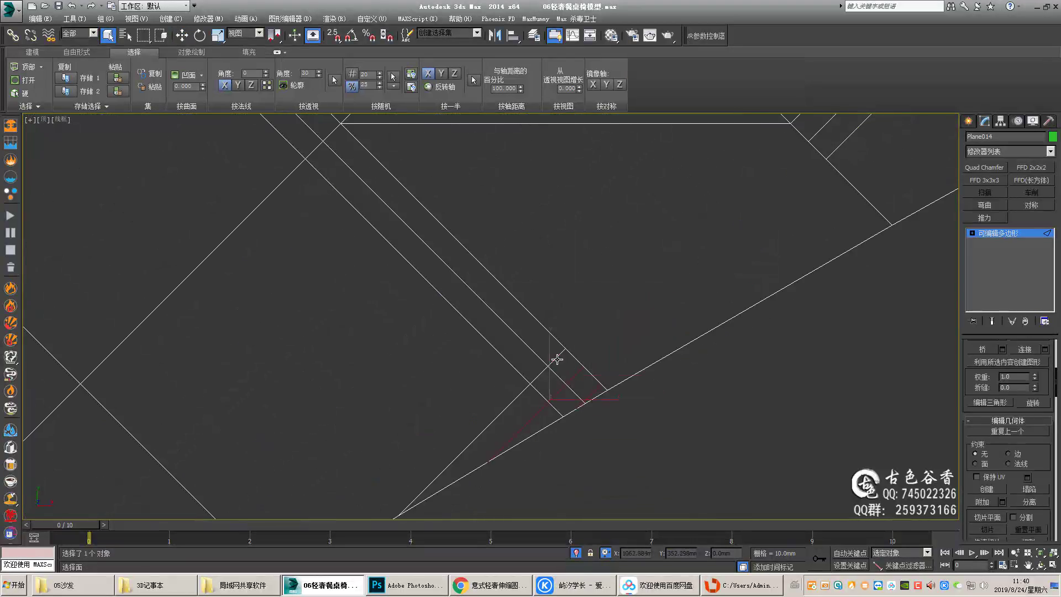
# - Tidy Plane015's border vertices and inspect the wireframe grid around its corners
pyautogui.press('1')
pyautogui.click(573, 349)
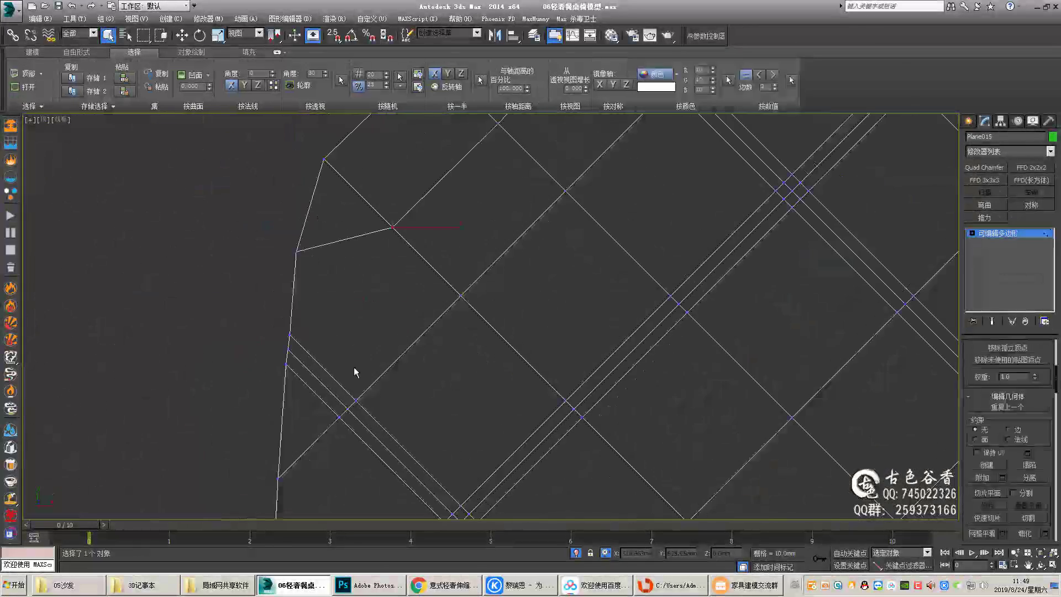
pyautogui.scroll(-3, 354, 367)
pyautogui.scroll(-4, 513, 321)
pyautogui.scroll(3, 494, 335)
pyautogui.scroll(2, 493, 335)
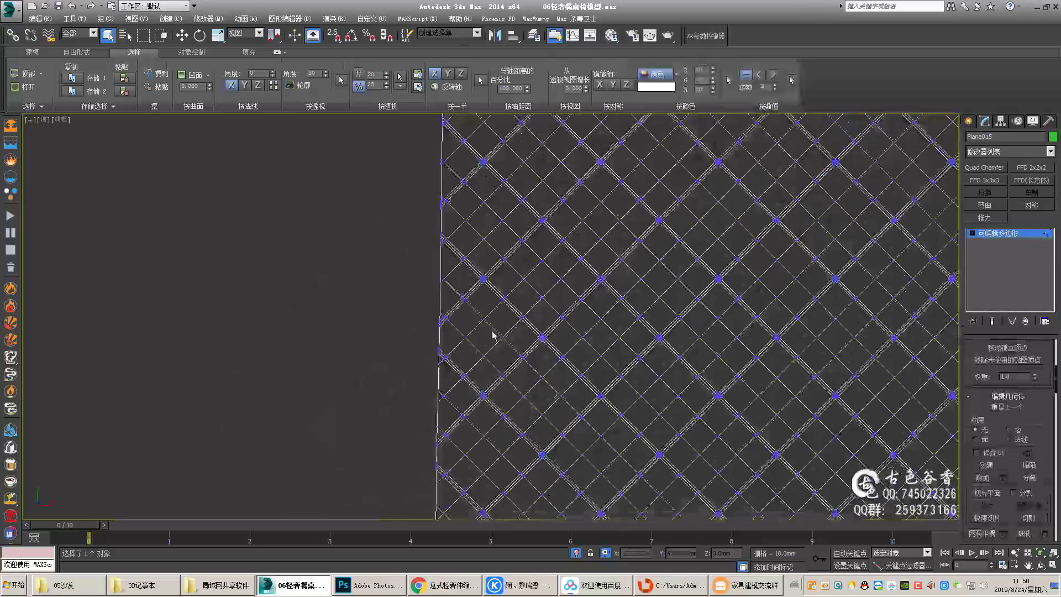
pyautogui.scroll(3, 494, 334)
pyautogui.moveTo(494, 334); pyautogui.dragTo(463, 250, button='middle')
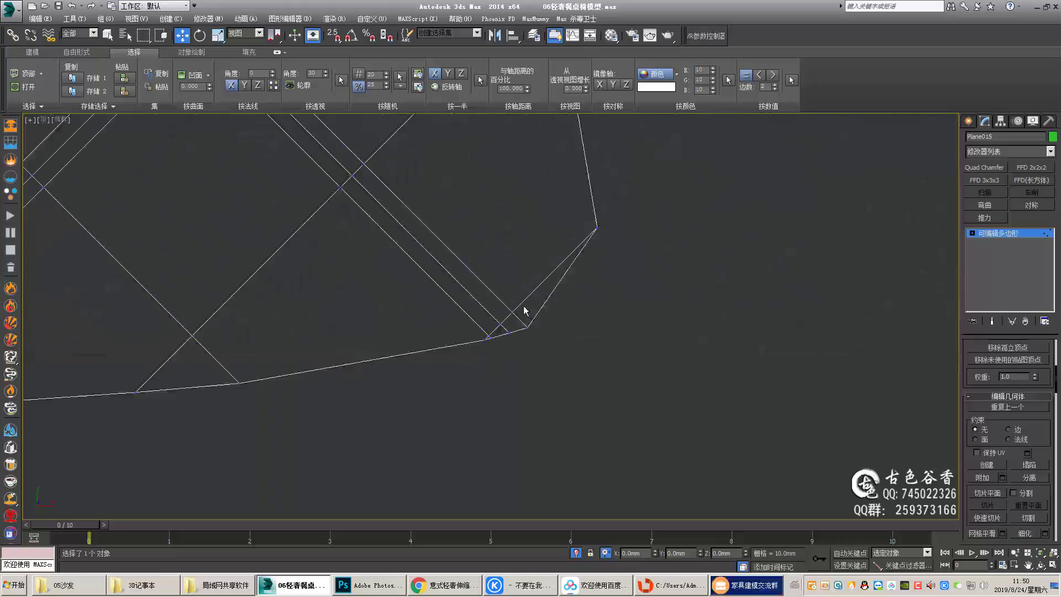
pyautogui.scroll(-3, 533, 289)
pyautogui.scroll(-2, 540, 220)
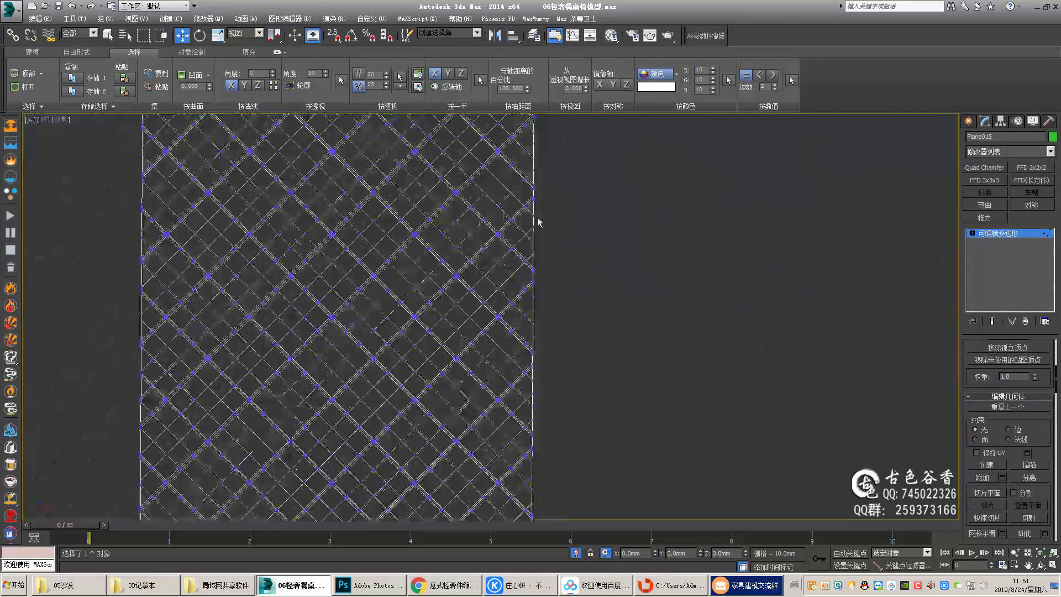
pyautogui.scroll(-2, 597, 320)
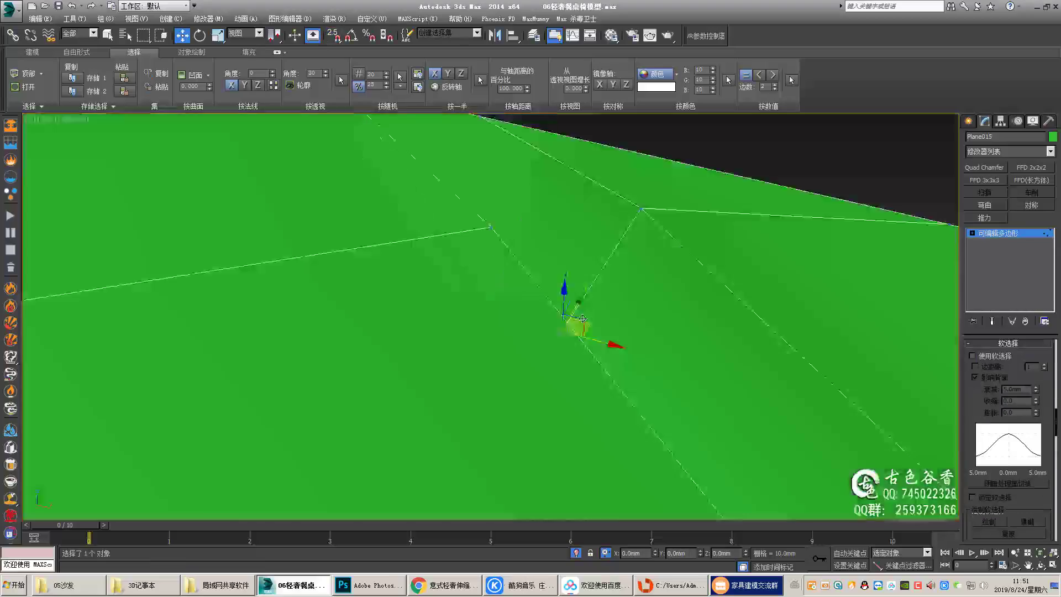
# - Check Plane009's ring polygons in a maximized view before detaching them as 对象013
pyautogui.hotkey('alt', 'w')
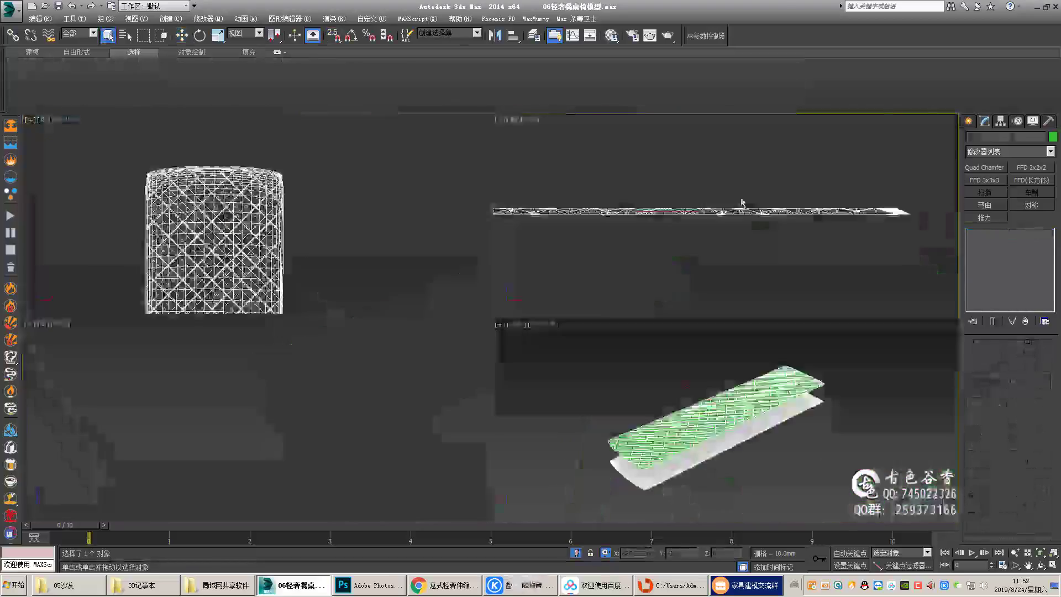
pyautogui.hotkey('alt', 'w')
pyautogui.press('w')
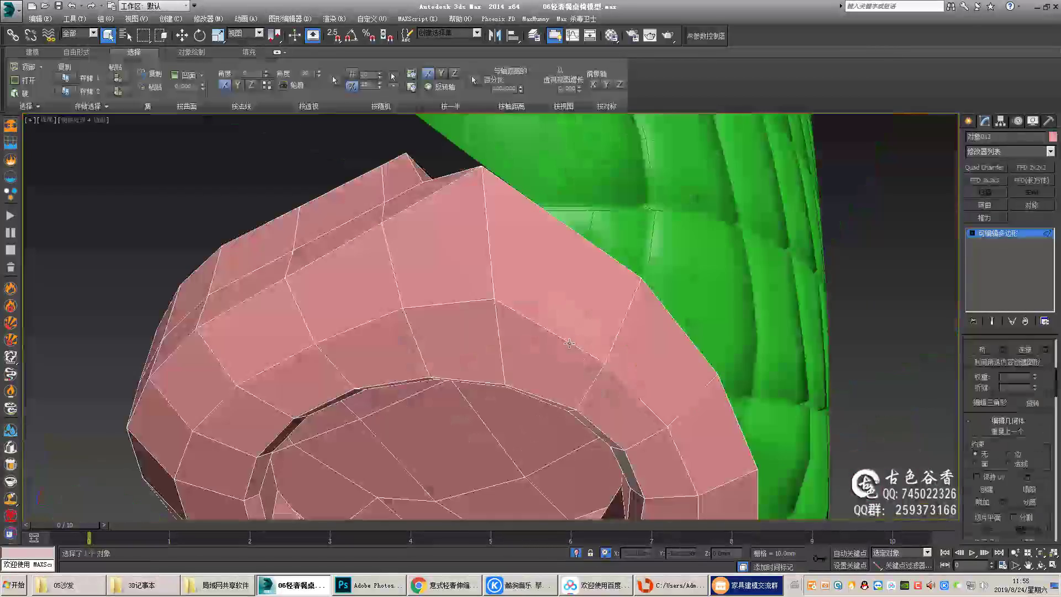
# - Orbit around the seat ring and green quilted mesh, checking its vertices and edges
pyautogui.moveTo(570, 343)
pyautogui.keyDown('alt'); pyautogui.mouseDown(button='middle')
pyautogui.moveTo(558, 394)
pyautogui.moveTo(646, 349)
pyautogui.mouseUp(button='middle'); pyautogui.keyUp('alt')
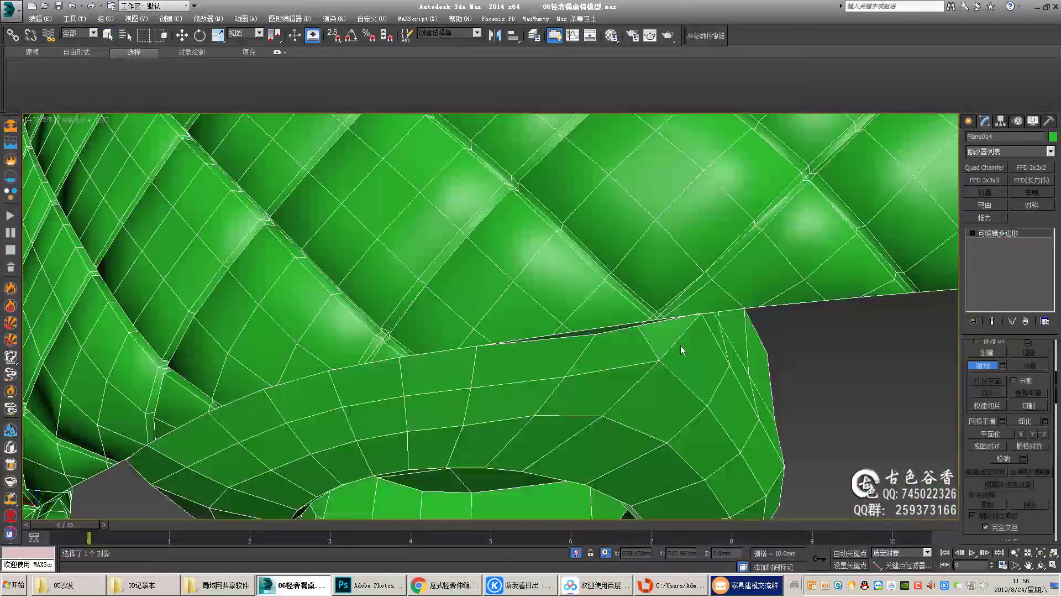
pyautogui.scroll(5, 681, 346)
pyautogui.scroll(3, 728, 357)
pyautogui.moveTo(728, 357)
pyautogui.keyDown('alt'); pyautogui.mouseDown(button='middle')
pyautogui.moveTo(751, 295)
pyautogui.moveTo(828, 364)
pyautogui.moveTo(768, 283)
pyautogui.mouseUp(button='middle'); pyautogui.keyUp('alt')
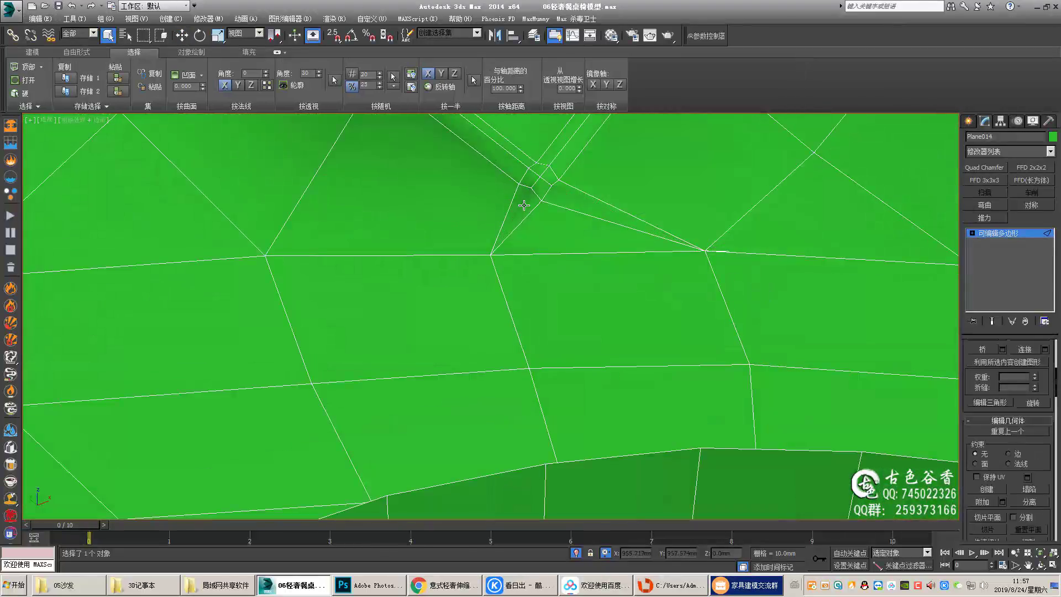
pyautogui.moveTo(524, 205)
pyautogui.keyDown('alt'); pyautogui.mouseDown(button='middle')
pyautogui.moveTo(634, 242)
pyautogui.moveTo(673, 274)
pyautogui.moveTo(538, 233)
pyautogui.moveTo(661, 294)
pyautogui.moveTo(654, 361)
pyautogui.mouseUp(button='middle'); pyautogui.keyUp('alt')
pyautogui.press('1')
pyautogui.press('2')
pyautogui.moveTo(574, 326)
pyautogui.keyDown('alt'); pyautogui.mouseDown(button='middle')
pyautogui.moveTo(504, 294)
pyautogui.moveTo(616, 294)
pyautogui.moveTo(659, 311)
pyautogui.moveTo(605, 275)
pyautogui.mouseUp(button='middle'); pyautogui.keyUp('alt')
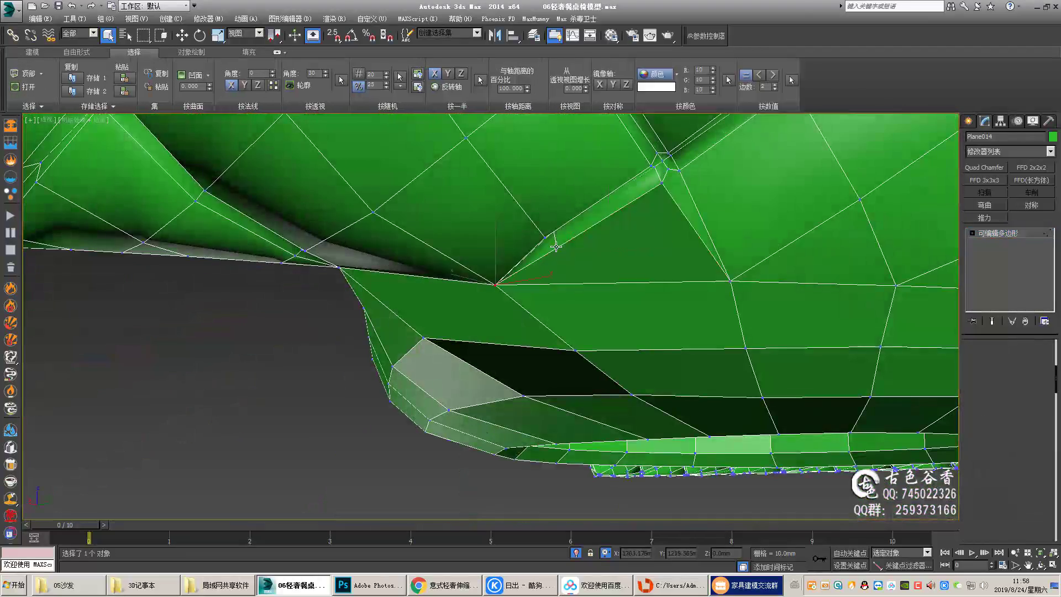
pyautogui.moveTo(556, 247)
pyautogui.keyDown('alt'); pyautogui.mouseDown(button='middle')
pyautogui.moveTo(533, 220)
pyautogui.moveTo(488, 259)
pyautogui.moveTo(664, 310)
pyautogui.moveTo(640, 307)
pyautogui.moveTo(647, 329)
pyautogui.moveTo(671, 253)
pyautogui.mouseUp(button='middle'); pyautogui.keyUp('alt')
# - Preview Plane014 with NURMS smoothing, then return to vertex editing
pyautogui.hotkey('ctrl', 'q')
pyautogui.scroll(-5, 488, 259)
pyautogui.hotkey('ctrl', 'q')
pyautogui.press('1')
pyautogui.scroll(5, 684, 315)
pyautogui.scroll(-5, 684, 315)
pyautogui.scroll(5, 639, 307)
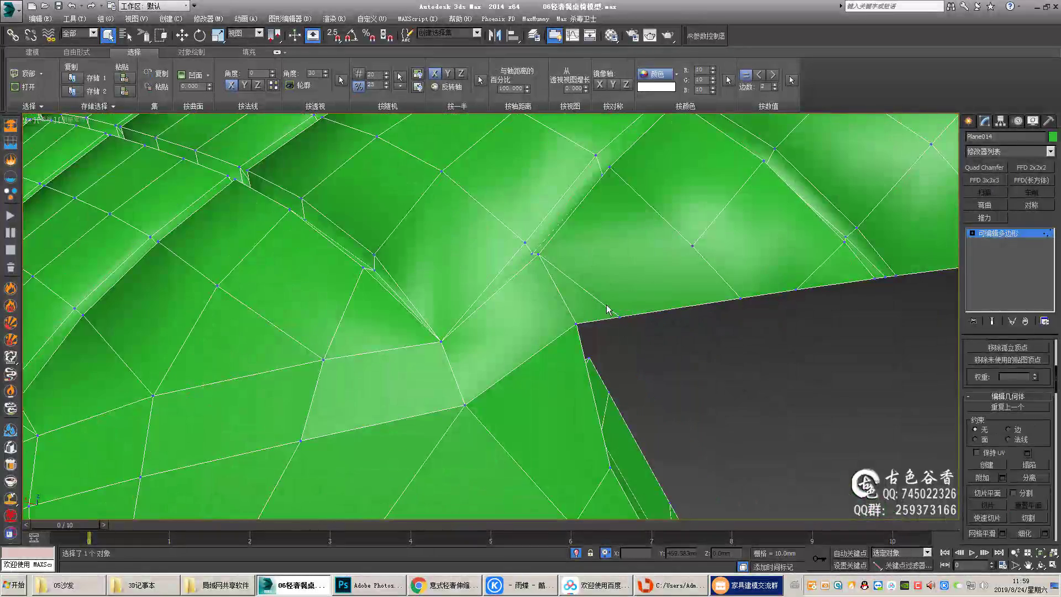
pyautogui.scroll(-5, 607, 310)
# - Cut new edges into the quilted mesh where it meets the seat ring
pyautogui.moveTo(607, 309)
pyautogui.keyDown('alt'); pyautogui.mouseDown(button='middle')
pyautogui.moveTo(497, 276)
pyautogui.moveTo(567, 374)
pyautogui.moveTo(410, 195)
pyautogui.moveTo(402, 231)
pyautogui.mouseUp(button='middle'); pyautogui.keyUp('alt')
pyautogui.scroll(5, 497, 276)
pyautogui.hotkey('alt', 'c')
pyautogui.click(451, 270)
pyautogui.scroll(-5, 453, 283)
pyautogui.scroll(5, 566, 373)
pyautogui.scroll(-5, 567, 373)
pyautogui.scroll(3, 410, 196)
pyautogui.press('2')
pyautogui.moveTo(412, 268)
pyautogui.keyDown('alt'); pyautogui.mouseDown(button='middle')
pyautogui.moveTo(409, 312)
pyautogui.moveTo(439, 327)
pyautogui.moveTo(481, 265)
pyautogui.moveTo(529, 354)
pyautogui.moveTo(560, 359)
pyautogui.moveTo(530, 292)
pyautogui.moveTo(357, 434)
pyautogui.moveTo(498, 359)
pyautogui.moveTo(590, 331)
pyautogui.moveTo(580, 402)
pyautogui.moveTo(581, 379)
pyautogui.mouseUp(button='middle'); pyautogui.keyUp('alt')
# - Check the new vertices and edges, then deselect the quilted mesh
pyautogui.press('1')
pyautogui.scroll(3, 531, 291)
pyautogui.press('2')
pyautogui.scroll(-5, 357, 433)
pyautogui.hotkey('ctrl', 'd')
pyautogui.scroll(3, 590, 330)
pyautogui.rightClick(641, 238)
# - Select Plane009 and inspect the shell edge and the detached ring 对象013 up close
pyautogui.click(685, 221)
pyautogui.scroll(-3, 305, 313)
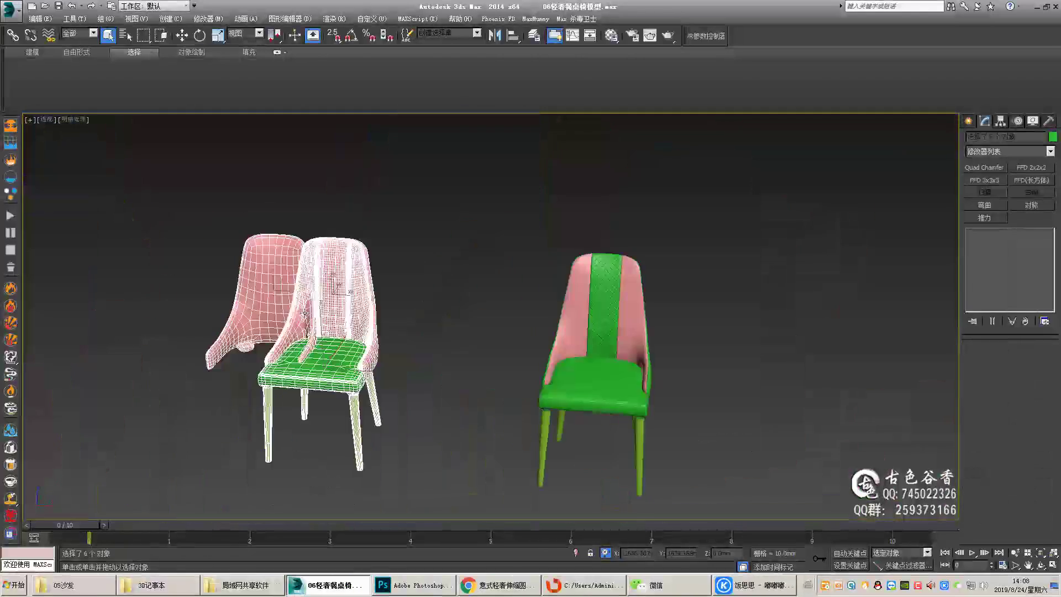
pyautogui.click(569, 309)
pyautogui.moveTo(570, 310)
pyautogui.keyDown('alt'); pyautogui.mouseDown(button='middle')
pyautogui.moveTo(344, 241)
pyautogui.moveTo(425, 269)
pyautogui.moveTo(308, 315)
pyautogui.moveTo(519, 247)
pyautogui.mouseUp(button='middle'); pyautogui.keyUp('alt')
pyautogui.scroll(3, 425, 270)
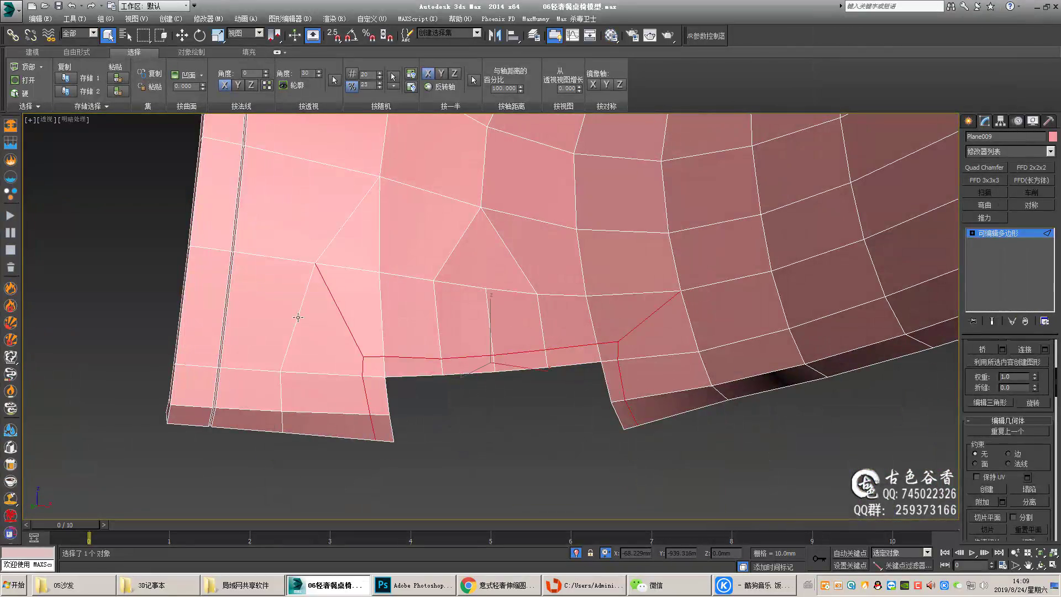
pyautogui.moveTo(523, 370)
pyautogui.keyDown('alt'); pyautogui.mouseDown(button='middle')
pyautogui.moveTo(497, 332)
pyautogui.moveTo(553, 359)
pyautogui.moveTo(606, 416)
pyautogui.mouseUp(button='middle'); pyautogui.keyUp('alt')
pyautogui.press('1')
pyautogui.keyDown('alt'); pyautogui.moveTo(373, 356); pyautogui.dragTo(535, 327, button='middle'); pyautogui.keyUp('alt')
pyautogui.press('q')
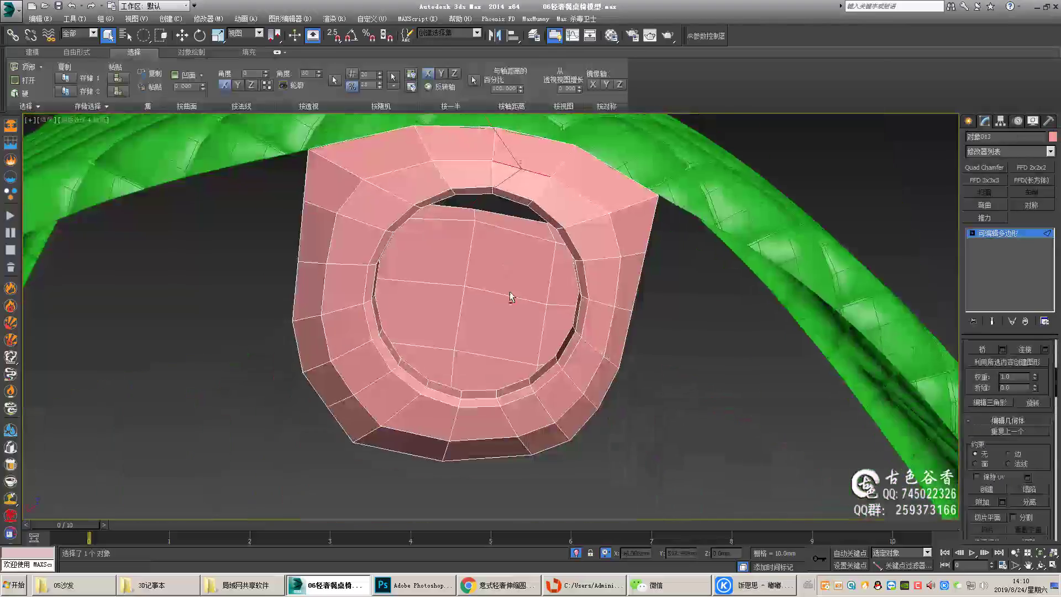
pyautogui.keyDown('alt'); pyautogui.moveTo(510, 290); pyautogui.dragTo(601, 406, button='middle'); pyautogui.keyUp('alt')
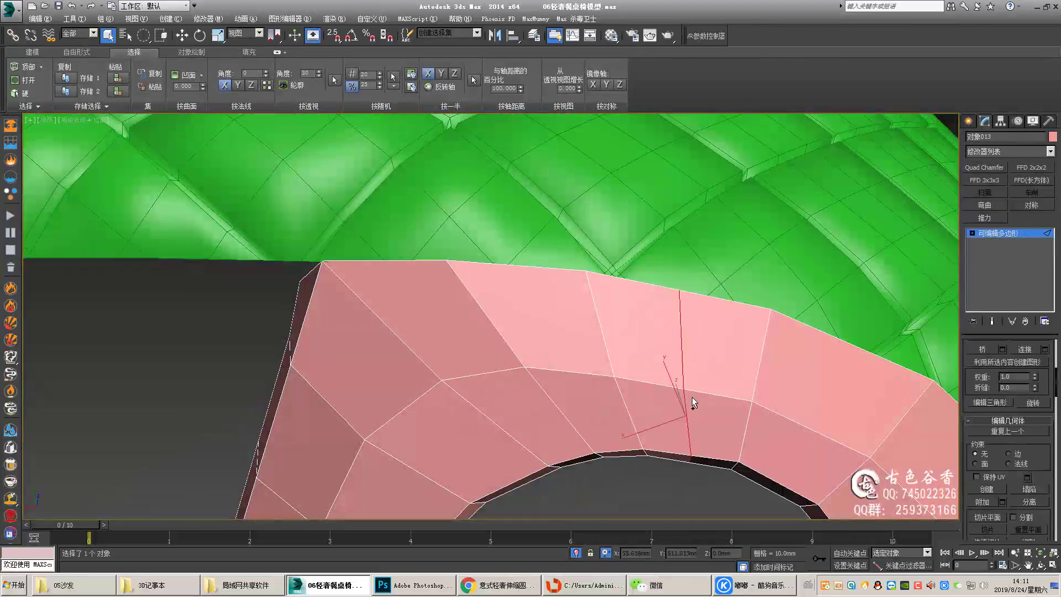
pyautogui.moveTo(692, 397)
pyautogui.keyDown('alt'); pyautogui.mouseDown(button='middle')
pyautogui.moveTo(735, 386)
pyautogui.moveTo(731, 277)
pyautogui.moveTo(829, 331)
pyautogui.moveTo(767, 292)
pyautogui.mouseUp(button='middle'); pyautogui.keyUp('alt')
# - Select Plane014 and move its vertices along the seat's front edge to meet the shell
pyautogui.click(829, 330)
pyautogui.scroll(5, 773, 310)
pyautogui.press('2')
pyautogui.press('1')
pyautogui.moveTo(759, 378)
pyautogui.keyDown('alt'); pyautogui.mouseDown(button='middle')
pyautogui.moveTo(752, 397)
pyautogui.moveTo(702, 378)
pyautogui.moveTo(706, 360)
pyautogui.moveTo(687, 351)
pyautogui.mouseUp(button='middle'); pyautogui.keyUp('alt')
pyautogui.press('1')
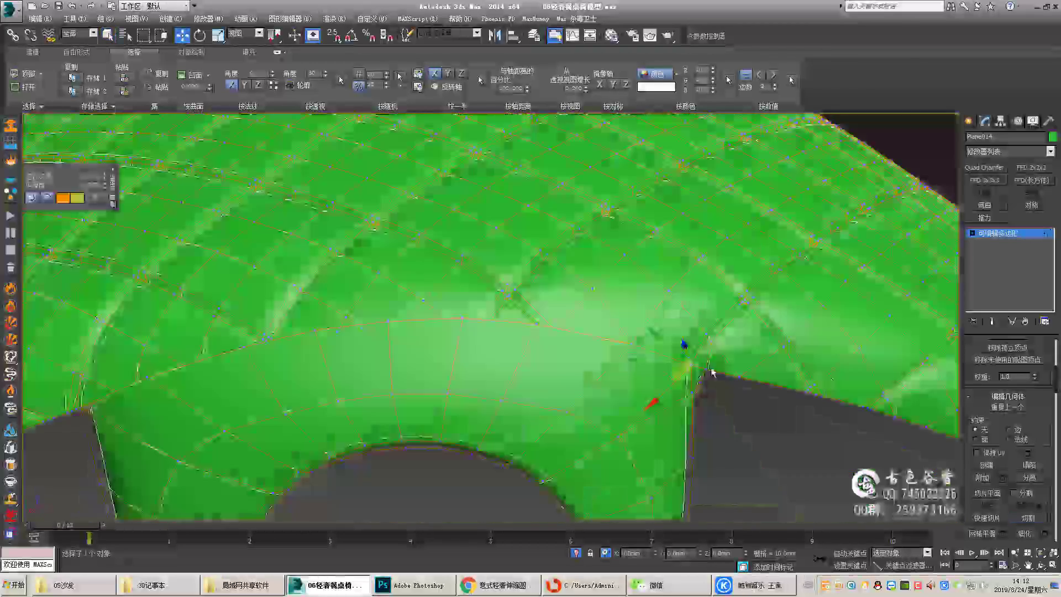
pyautogui.scroll(5, 687, 354)
pyautogui.press('2')
pyautogui.keyDown('alt'); pyautogui.moveTo(715, 388); pyautogui.dragTo(701, 365, button='middle'); pyautogui.keyUp('alt')
pyautogui.press('1')
pyautogui.scroll(3, 698, 350)
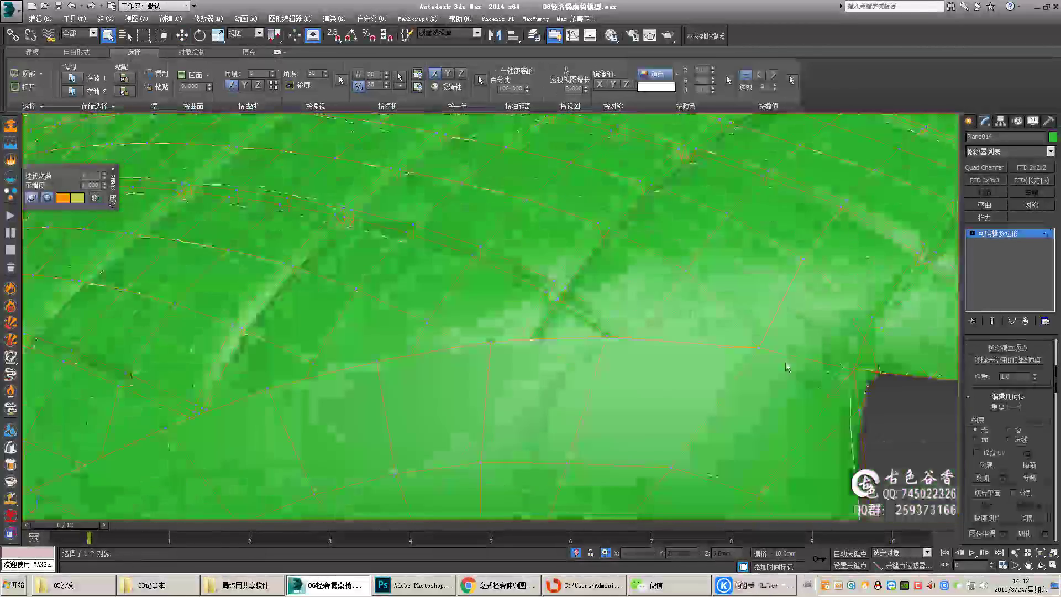
# - Cut new edges on Plane014 at the seat-opening vertices
pyautogui.keyDown('alt'); pyautogui.moveTo(580, 358); pyautogui.dragTo(602, 330, button='middle'); pyautogui.keyUp('alt')
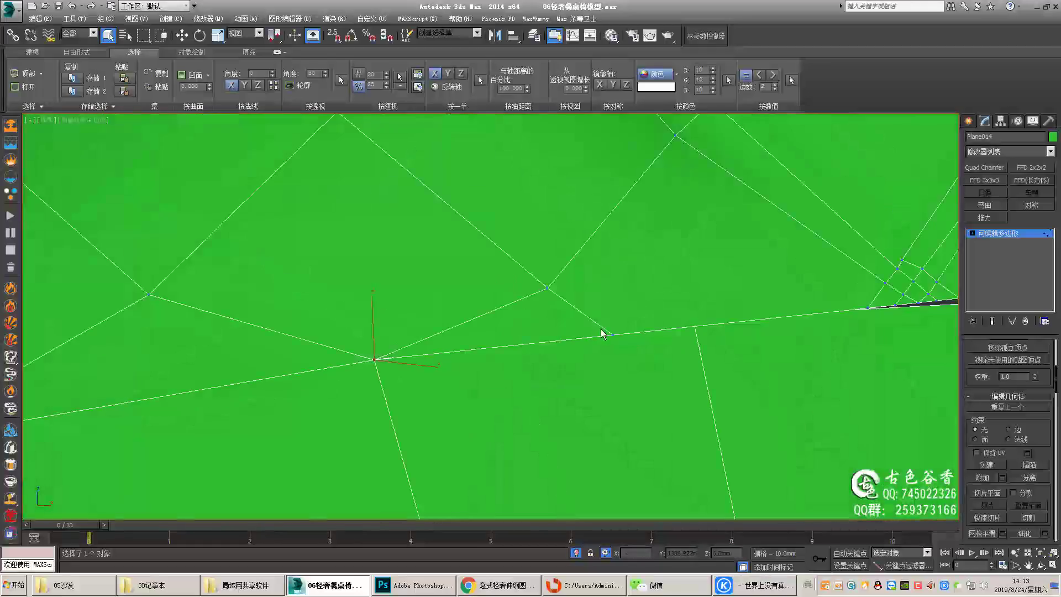
pyautogui.moveTo(751, 345)
pyautogui.keyDown('alt'); pyautogui.mouseDown(button='middle')
pyautogui.moveTo(817, 441)
pyautogui.moveTo(701, 294)
pyautogui.moveTo(635, 279)
pyautogui.moveTo(631, 263)
pyautogui.moveTo(655, 238)
pyautogui.mouseUp(button='middle'); pyautogui.keyUp('alt')
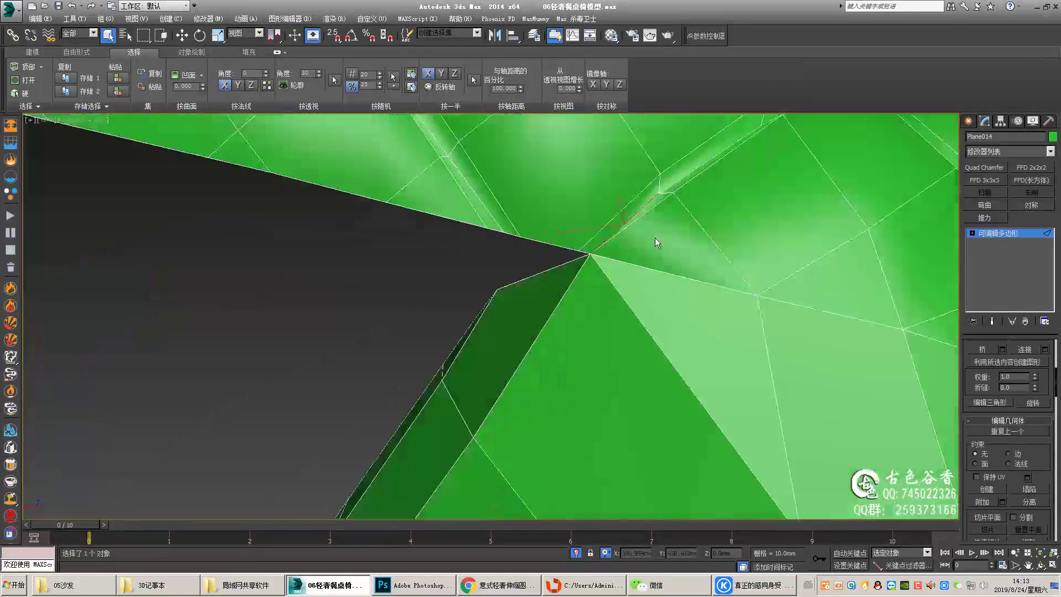
pyautogui.hotkey('alt', 'c')
pyautogui.press('1')
pyautogui.keyDown('alt'); pyautogui.moveTo(619, 201); pyautogui.dragTo(756, 214, button='middle'); pyautogui.keyUp('alt')
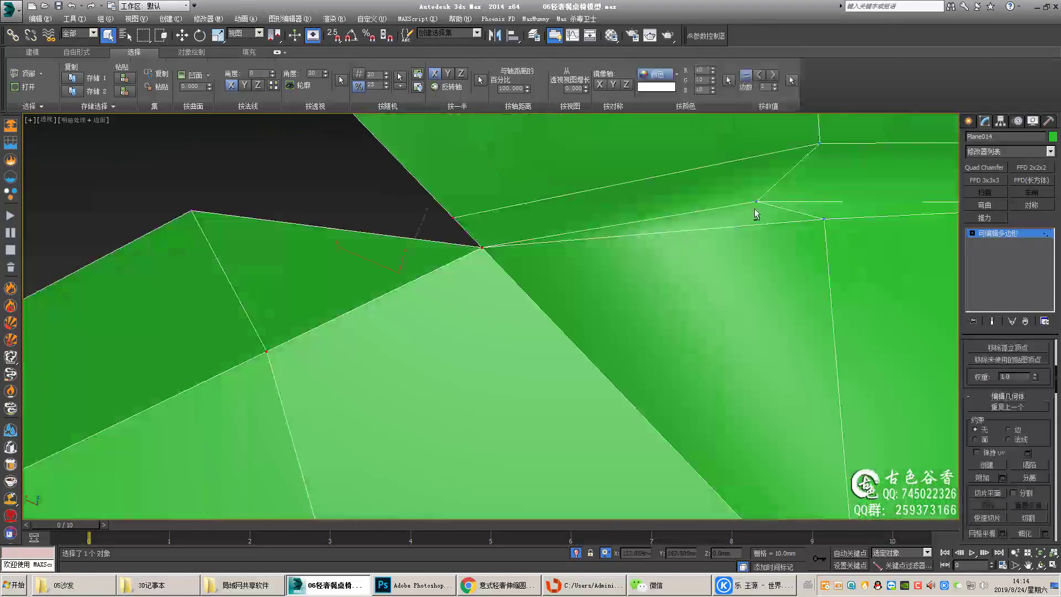
pyautogui.scroll(-3, 568, 230)
pyautogui.moveTo(568, 230)
pyautogui.keyDown('alt'); pyautogui.mouseDown(button='middle')
pyautogui.moveTo(550, 301)
pyautogui.moveTo(525, 275)
pyautogui.moveTo(579, 386)
pyautogui.moveTo(616, 356)
pyautogui.moveTo(540, 296)
pyautogui.moveTo(453, 442)
pyautogui.mouseUp(button='middle'); pyautogui.keyUp('alt')
# - Check the smoothed edges around the hole, then select the green quilted surface
pyautogui.moveTo(625, 248)
pyautogui.keyDown('alt'); pyautogui.mouseDown(button='middle')
pyautogui.moveTo(638, 321)
pyautogui.moveTo(496, 217)
pyautogui.moveTo(569, 370)
pyautogui.moveTo(484, 237)
pyautogui.mouseUp(button='middle'); pyautogui.keyUp('alt')
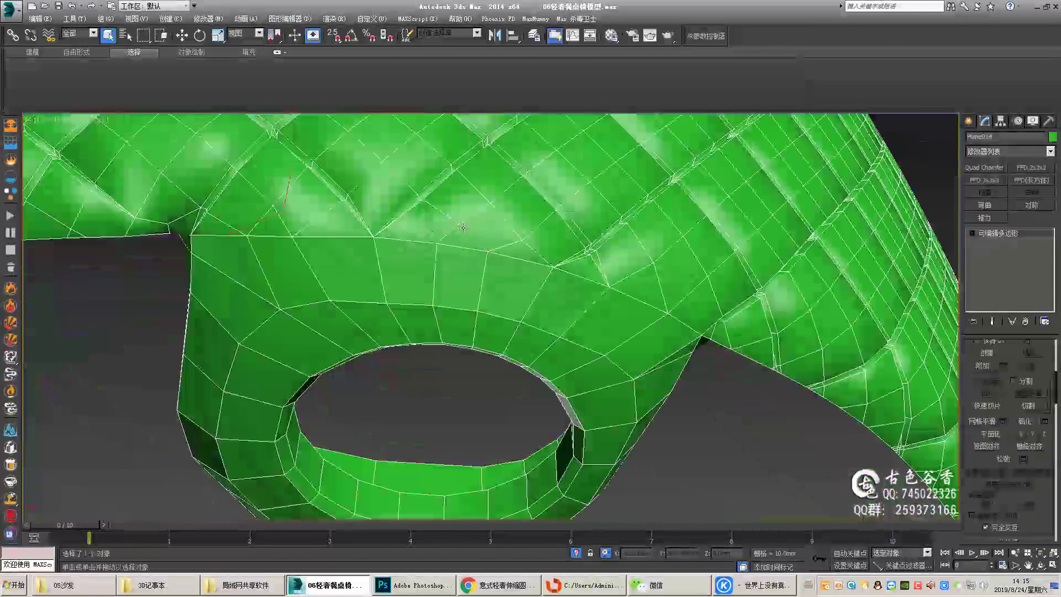
pyautogui.press('2')
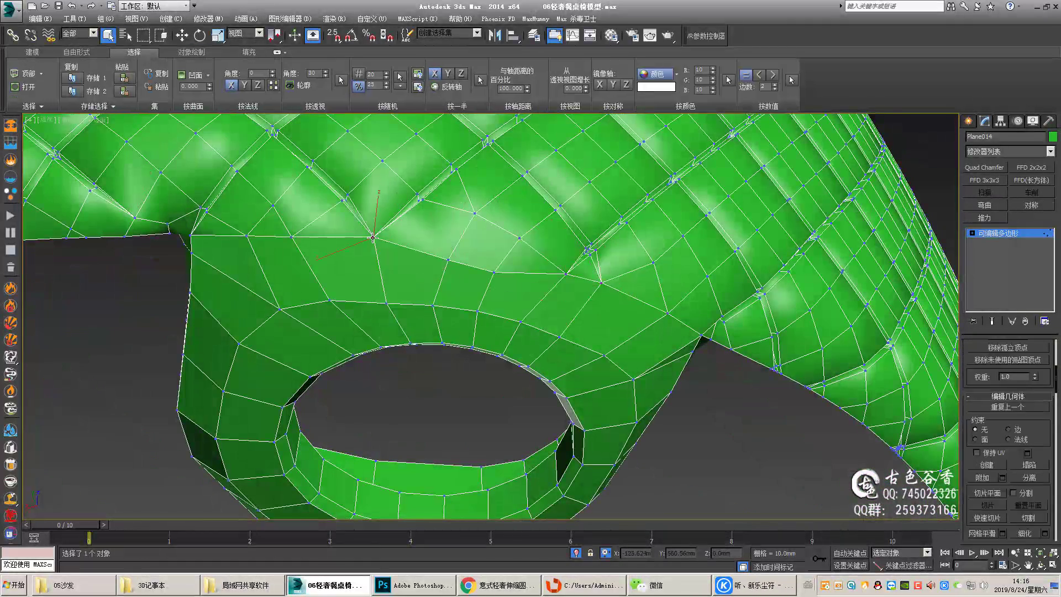
pyautogui.moveTo(373, 238)
pyautogui.keyDown('alt'); pyautogui.mouseDown(button='middle')
pyautogui.moveTo(582, 348)
pyautogui.moveTo(495, 220)
pyautogui.mouseUp(button='middle'); pyautogui.keyUp('alt')
pyautogui.click(553, 249)
pyautogui.moveTo(553, 248)
pyautogui.keyDown('alt'); pyautogui.mouseDown(button='middle')
pyautogui.moveTo(670, 315)
pyautogui.moveTo(743, 320)
pyautogui.mouseUp(button='middle'); pyautogui.keyUp('alt')
pyautogui.click(719, 319)
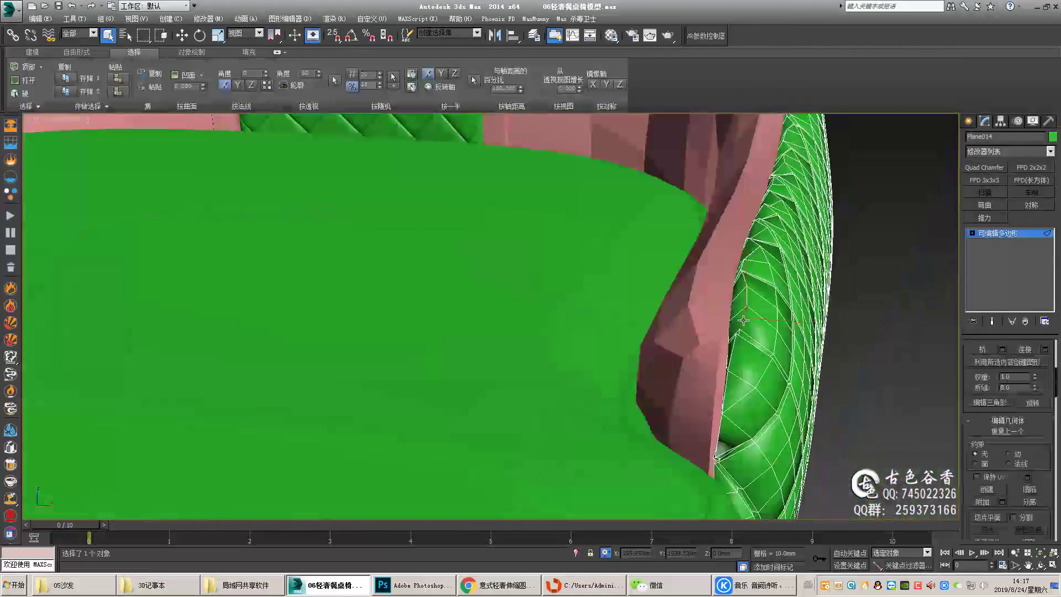
# - Move the quilted surface's vertices to fit the opening, then deselect and view the whole chair
pyautogui.press('w')
pyautogui.scroll(3, 743, 320)
pyautogui.press('1')
pyautogui.scroll(-8, 691, 321)
pyautogui.scroll(10, 636, 322)
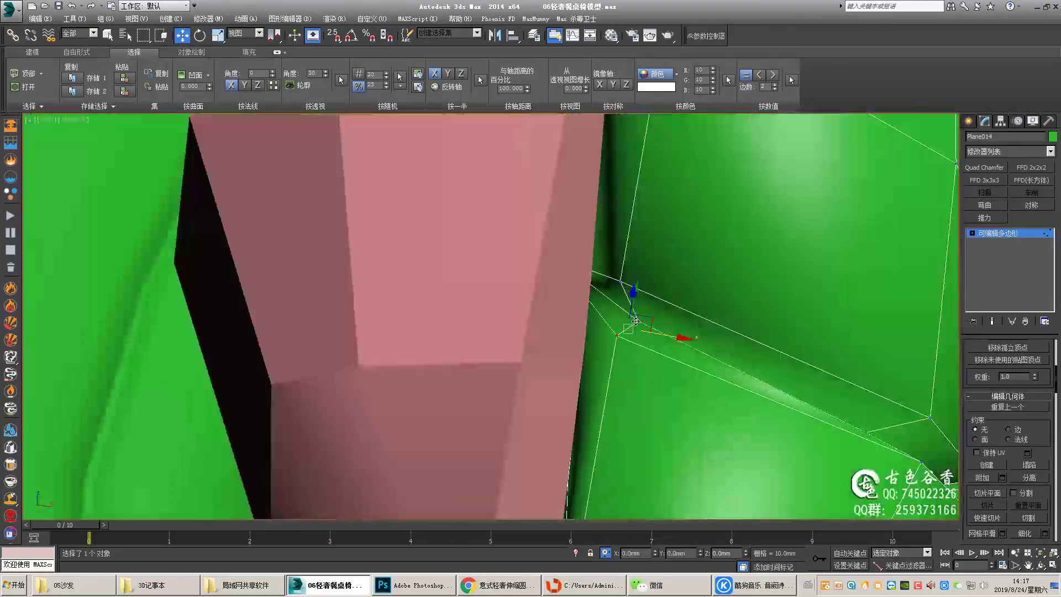
pyautogui.moveTo(636, 321)
pyautogui.keyDown('alt'); pyautogui.mouseDown(button='middle')
pyautogui.moveTo(641, 238)
pyautogui.moveTo(431, 255)
pyautogui.mouseUp(button='middle'); pyautogui.keyUp('alt')
pyautogui.click(641, 237)
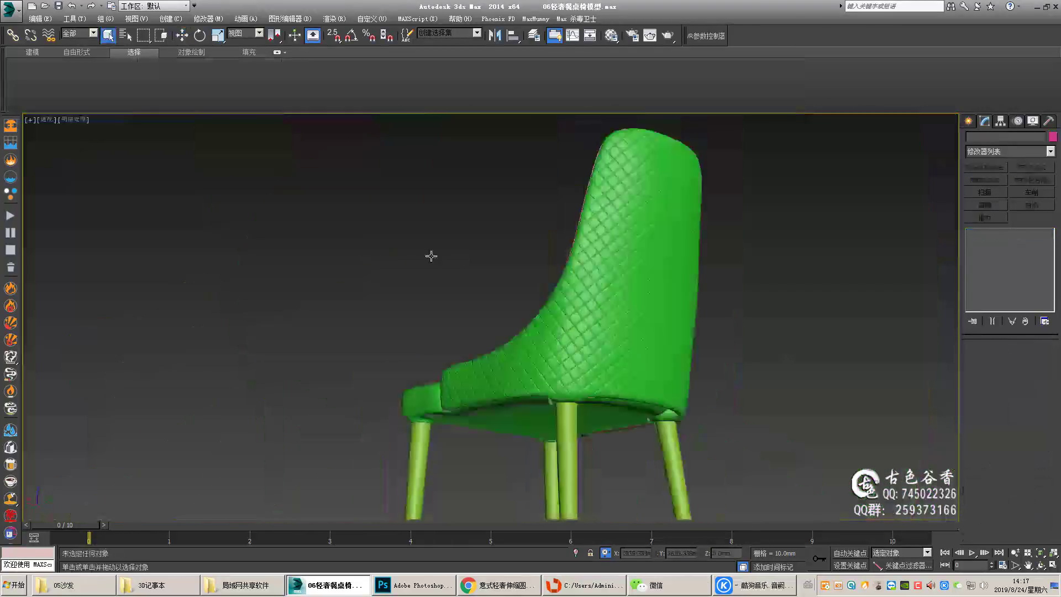